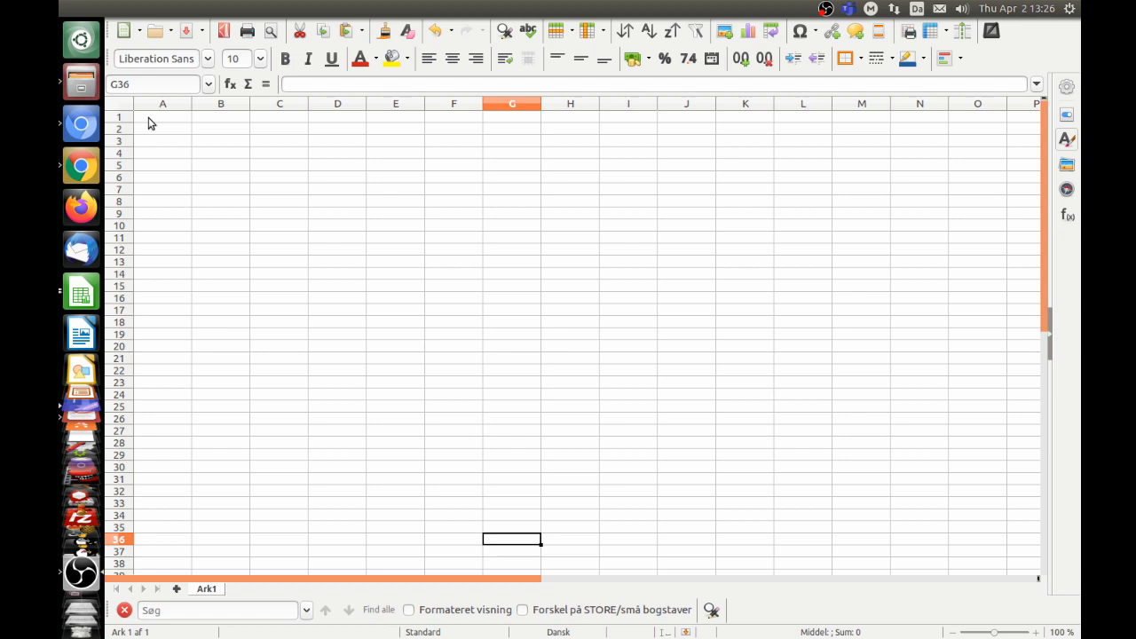
Enter the formula =SLUMPMELLEM(156;190) in cell A1 to generate a random whole number.
{"action": "left_click", "coordinate": [148, 118]}
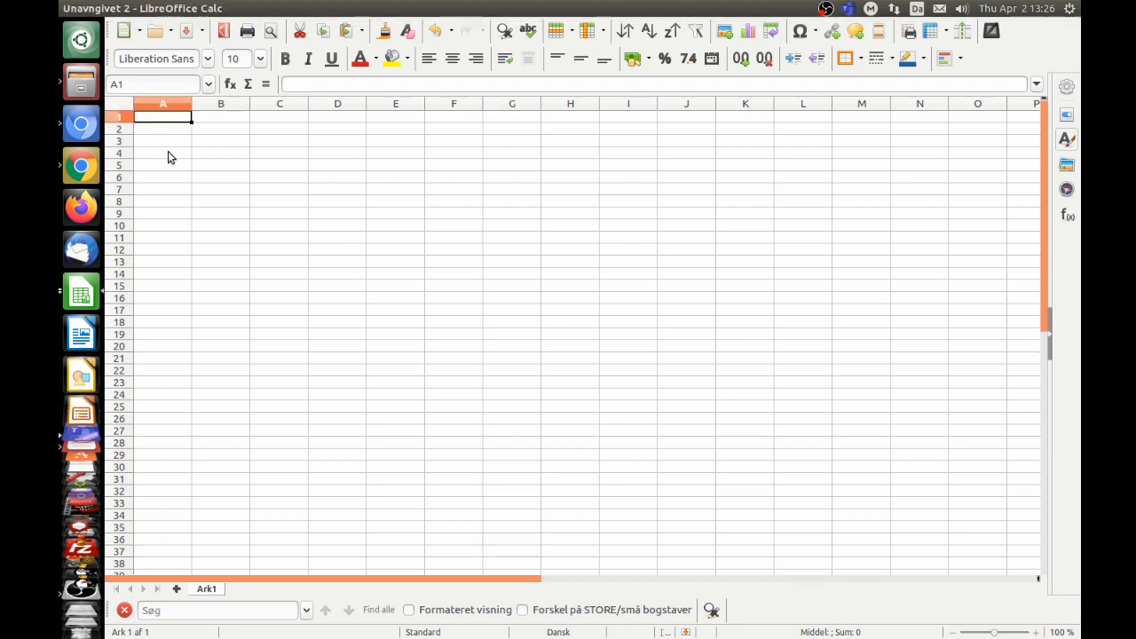
{"action": "type", "text": "=sli"}
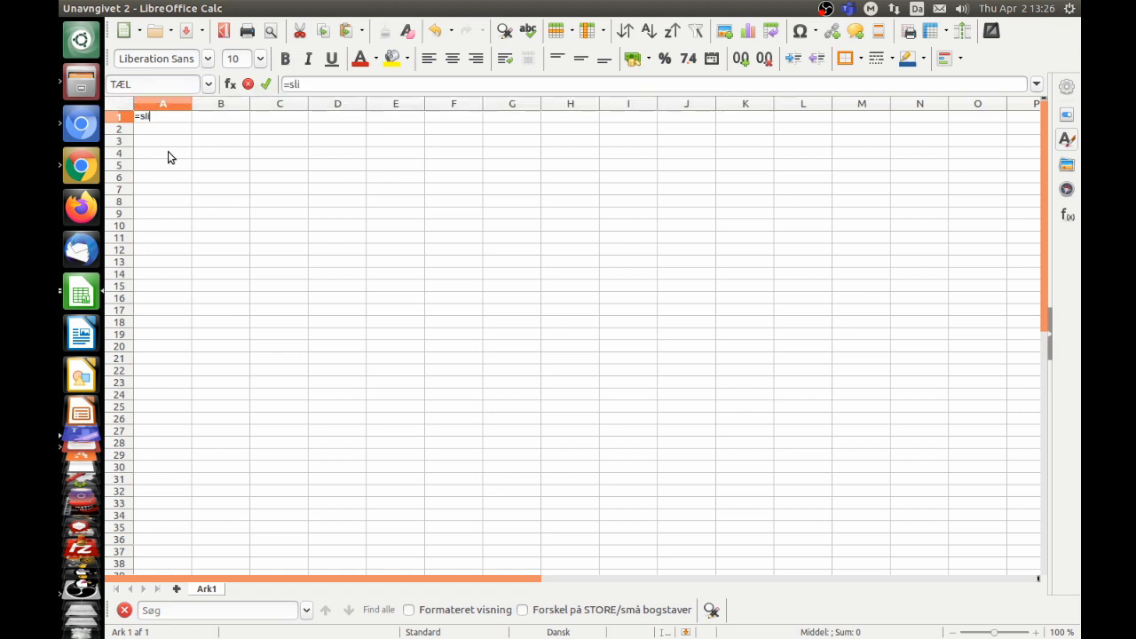
{"action": "key", "text": "BackSpace"}
{"action": "type", "text": "umpmellem"}
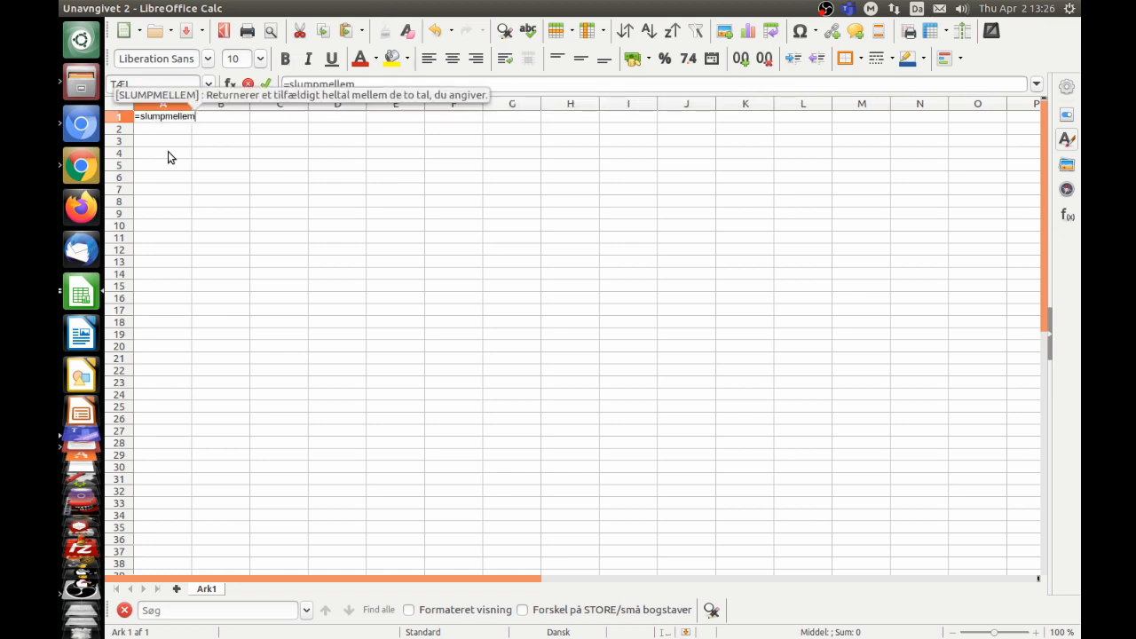
{"action": "type", "text": "("}
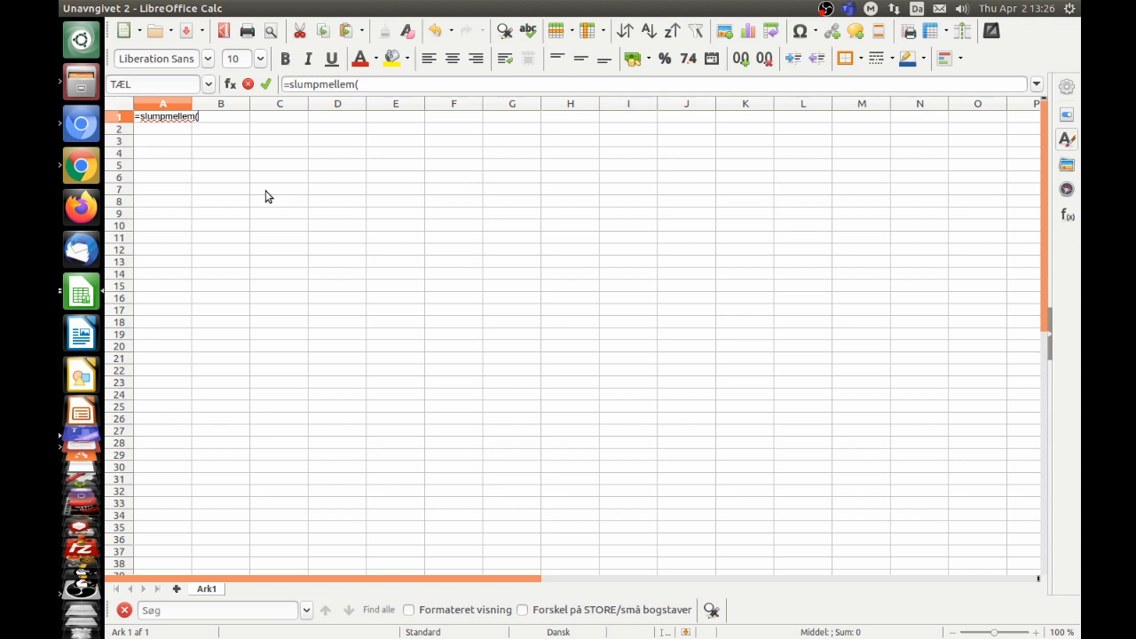
{"action": "type", "text": "156;190)"}
{"action": "key", "text": "Return"}
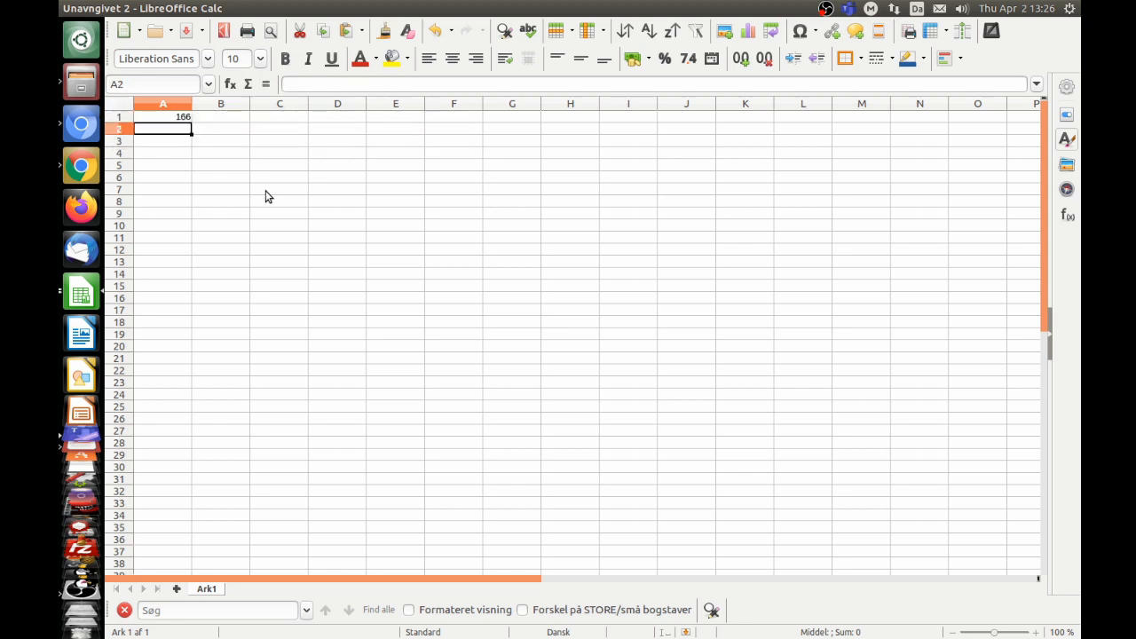
Fill the random-number formula from A1 down to row 28 and across to column G, covering A1:G28.
{"action": "key", "text": "Up"}
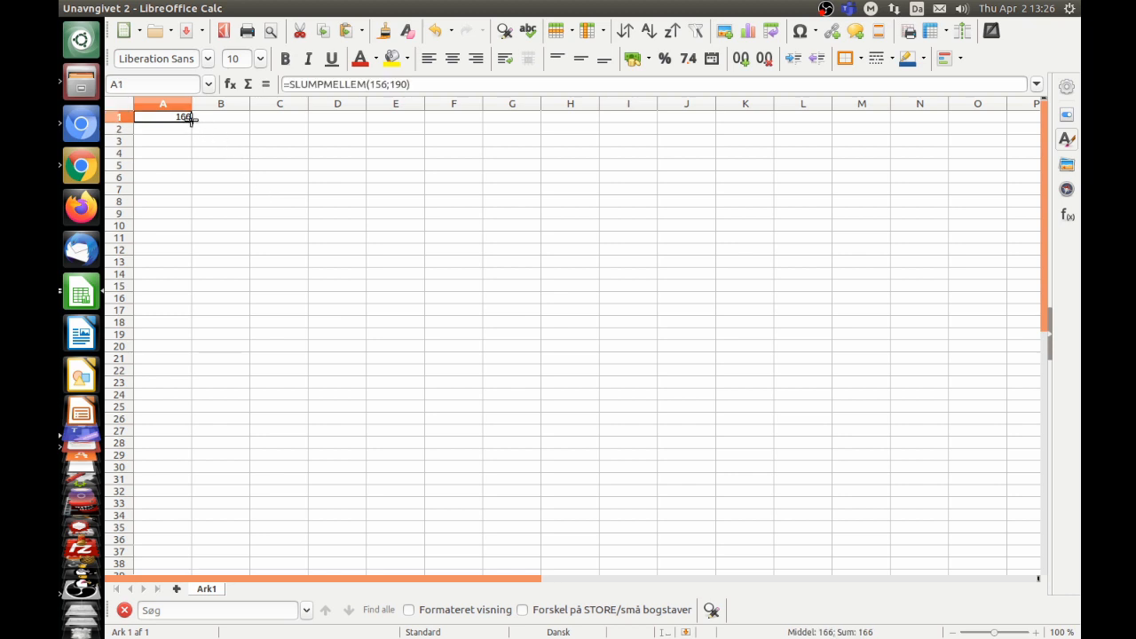
{"action": "left_click_drag", "start_coordinate": [190, 121], "coordinate": [187, 451]}
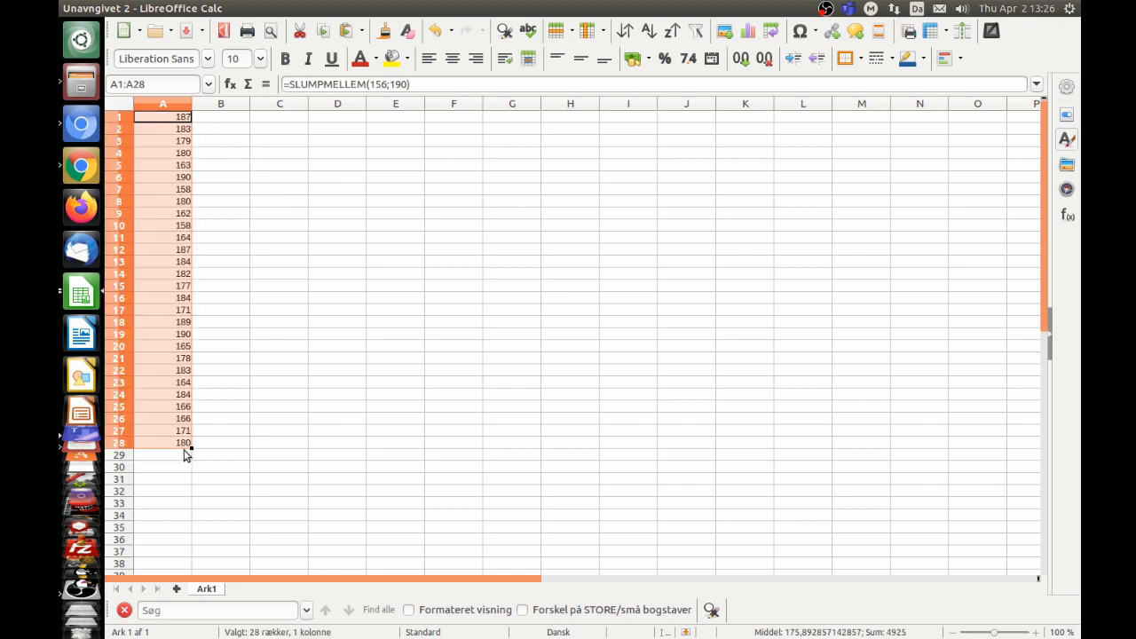
{"action": "left_click", "coordinate": [197, 454]}
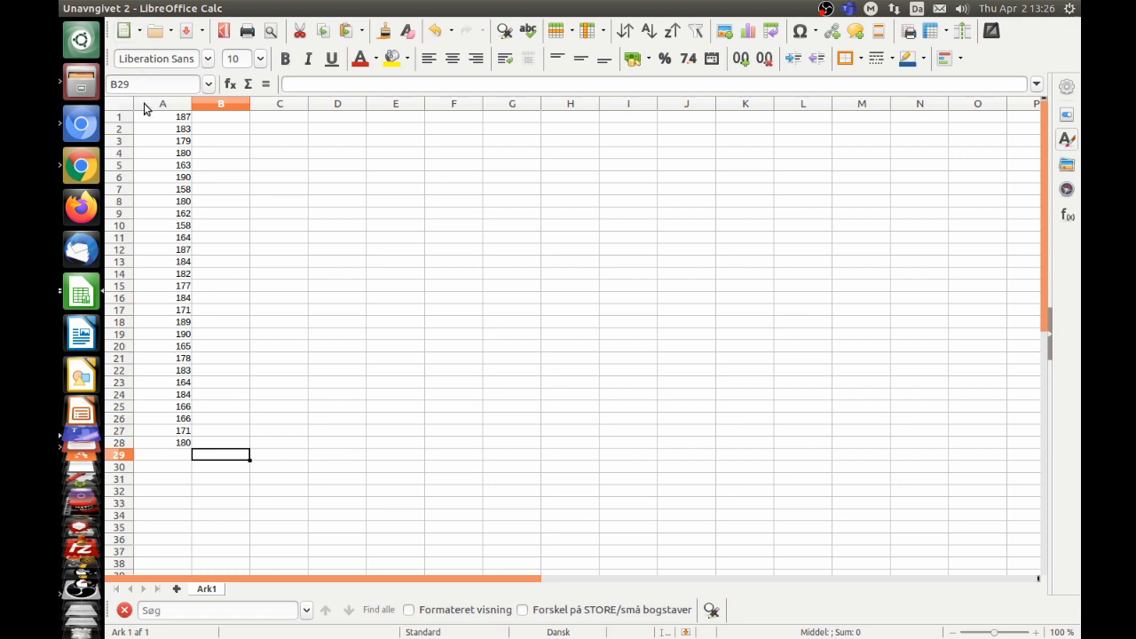
{"action": "left_click_drag", "start_coordinate": [148, 116], "coordinate": [548, 431]}
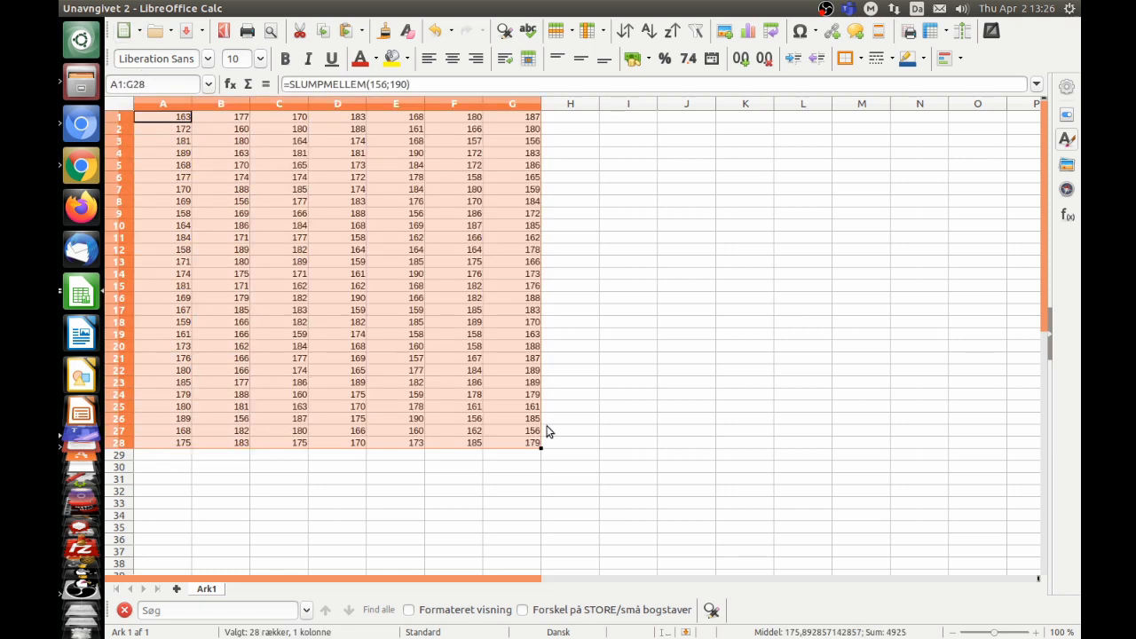
{"action": "left_click", "coordinate": [593, 410]}
{"action": "left_click", "coordinate": [510, 444]}
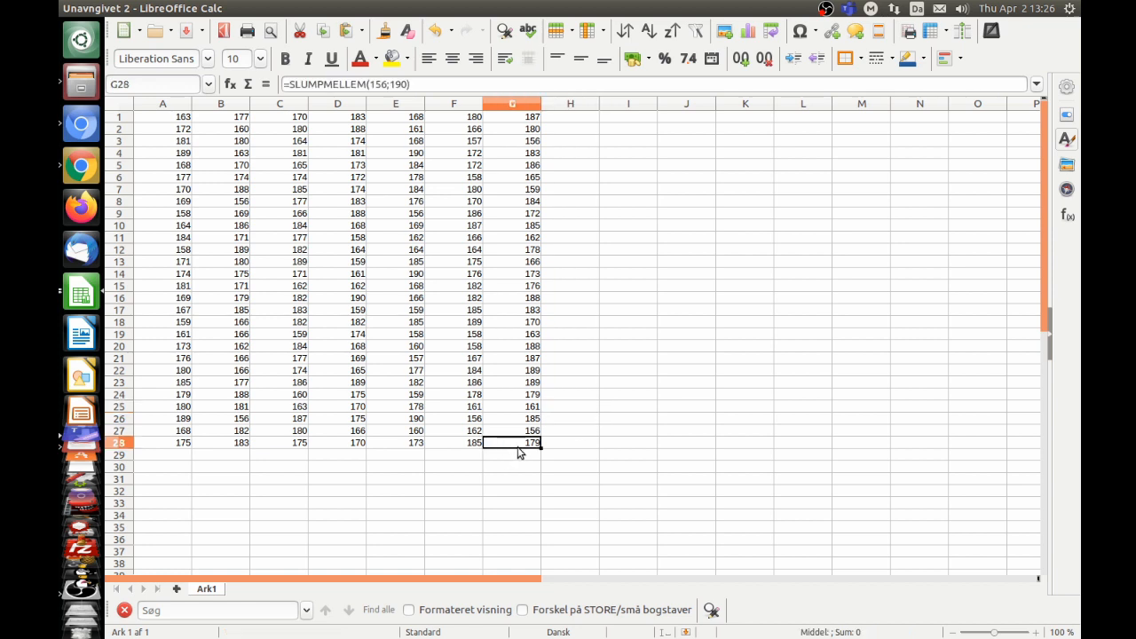
Count the numbers in the data block by entering =TÆL(A1:G28) in cell G30.
{"action": "left_click", "coordinate": [496, 470]}
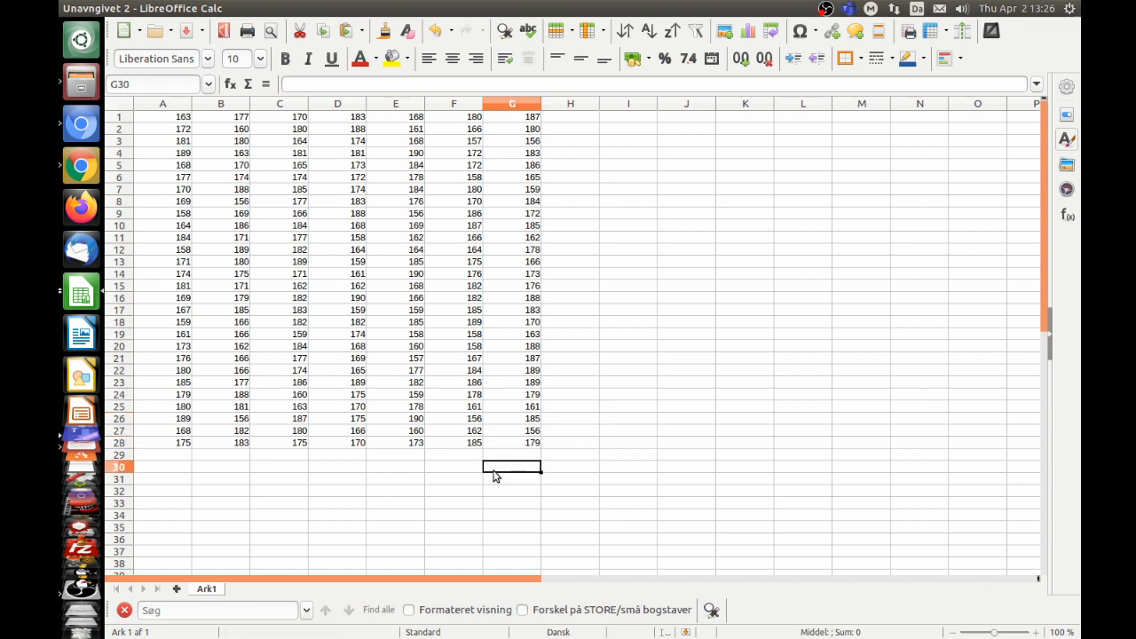
{"action": "type", "text": "=tæl("}
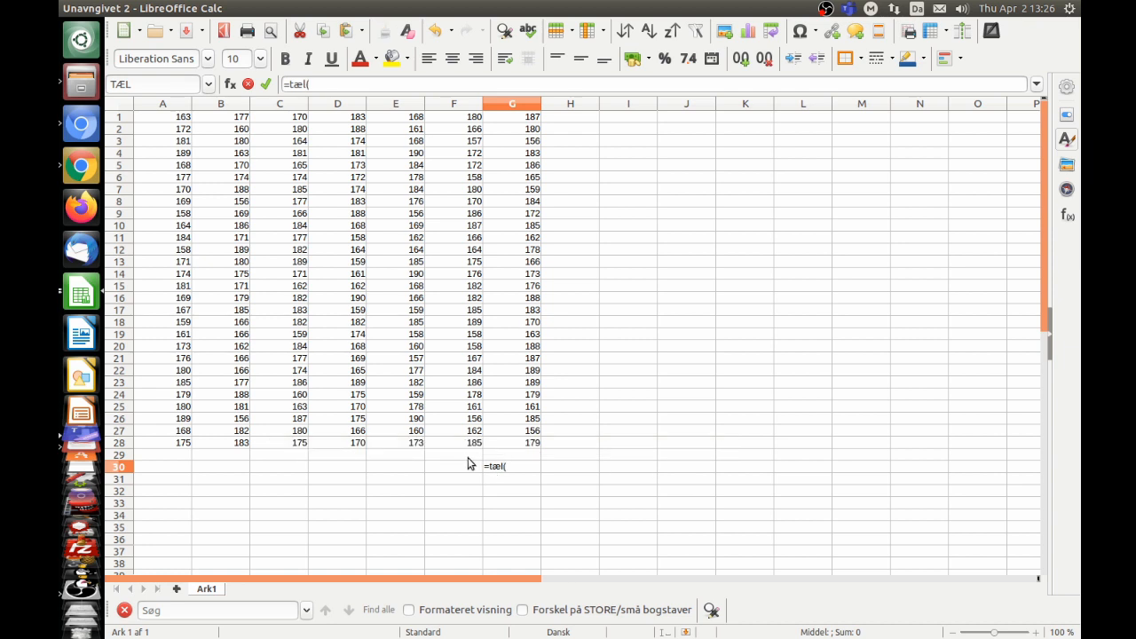
{"action": "left_click_drag", "start_coordinate": [513, 443], "coordinate": [157, 117]}
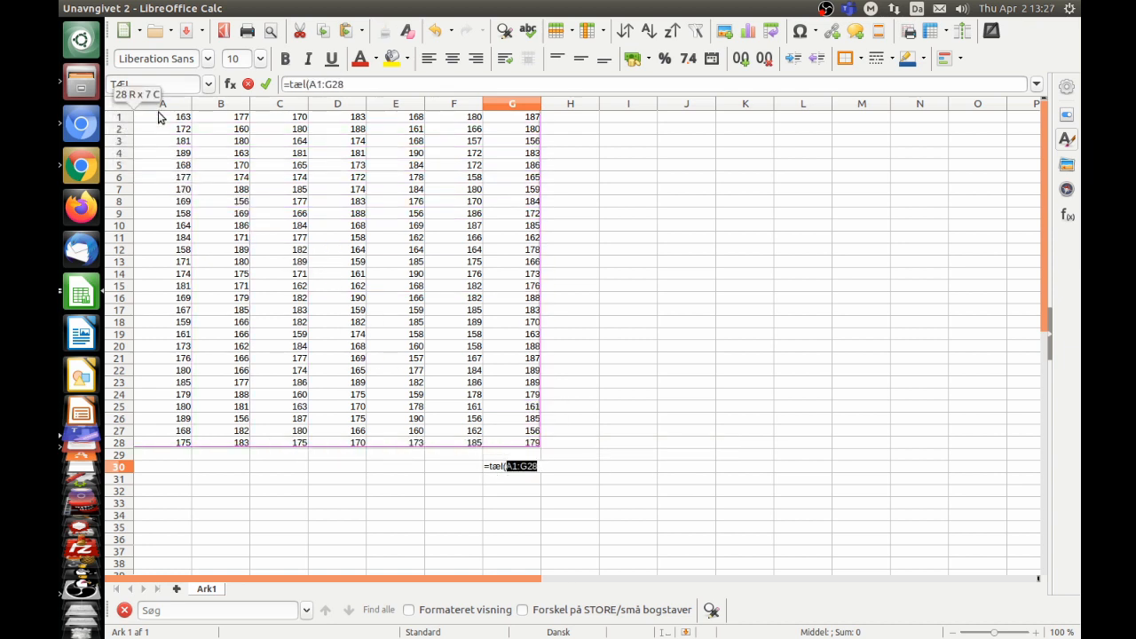
{"action": "key", "text": "Return"}
{"action": "key", "text": "Up"}
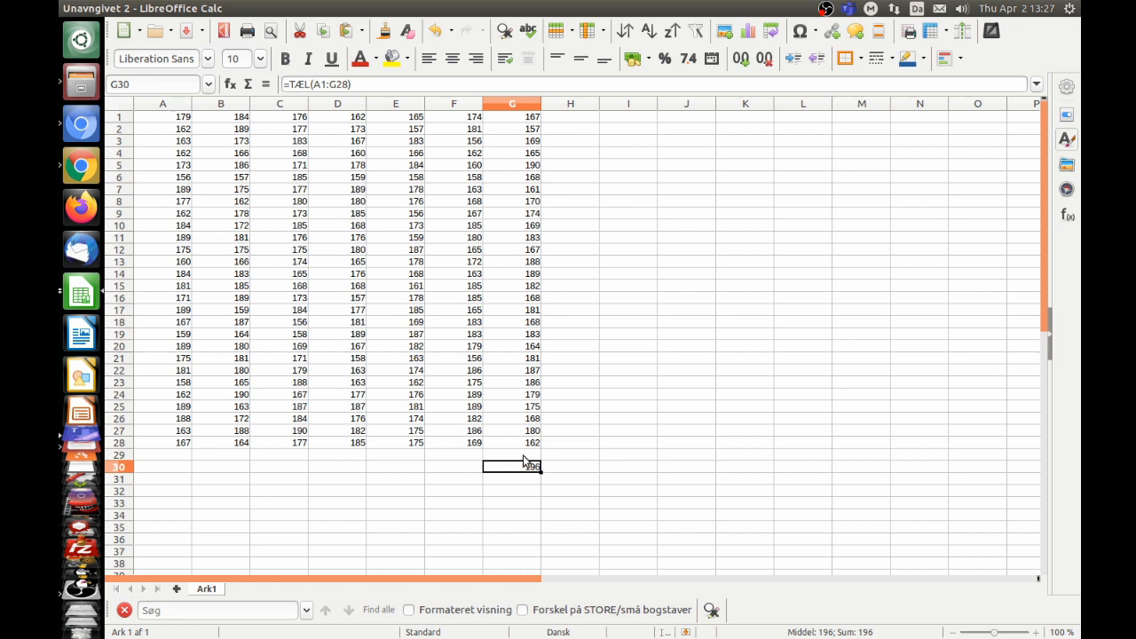
Enter the column heading "grup.interval" in cell I1.
{"action": "left_click", "coordinate": [636, 115]}
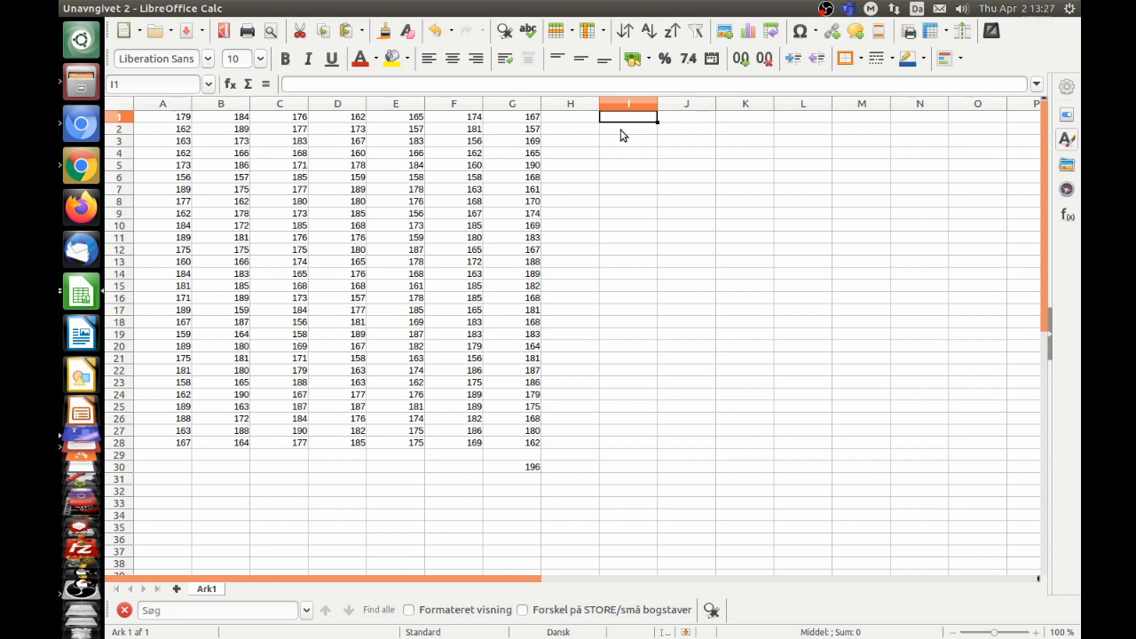
{"action": "type", "text": "grup.inteva"}
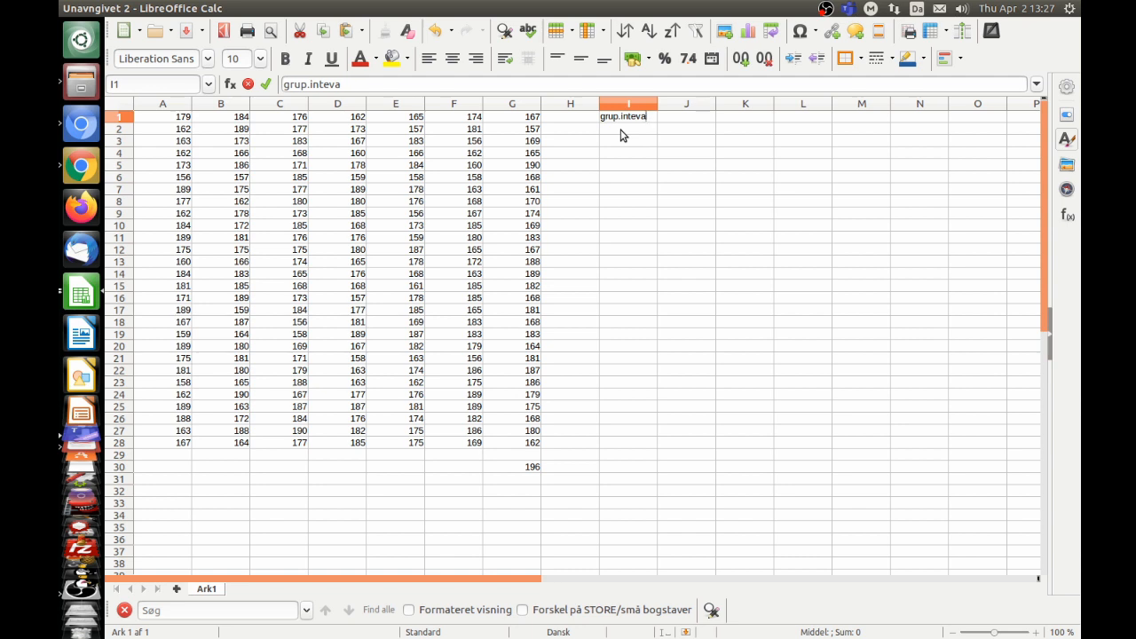
{"action": "key", "text": "BackSpace"}
{"action": "key", "text": "BackSpace"}
{"action": "type", "text": "rval"}
{"action": "key", "text": "Return"}
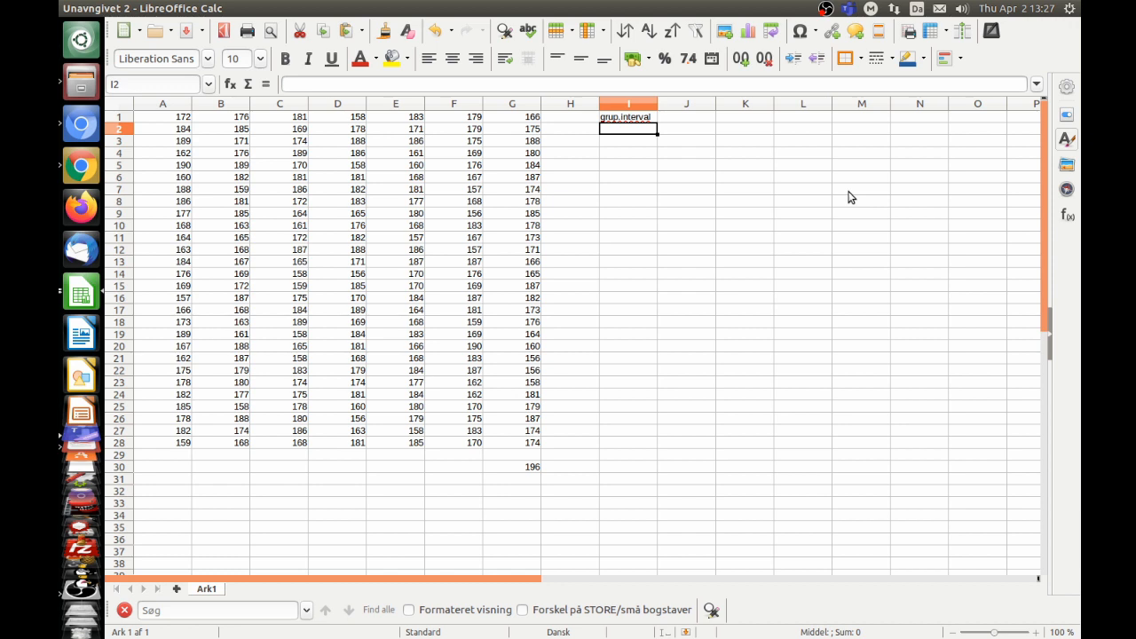
Enter the first group interval, ]155-160], in cell I2.
{"action": "type", "text": "]"}
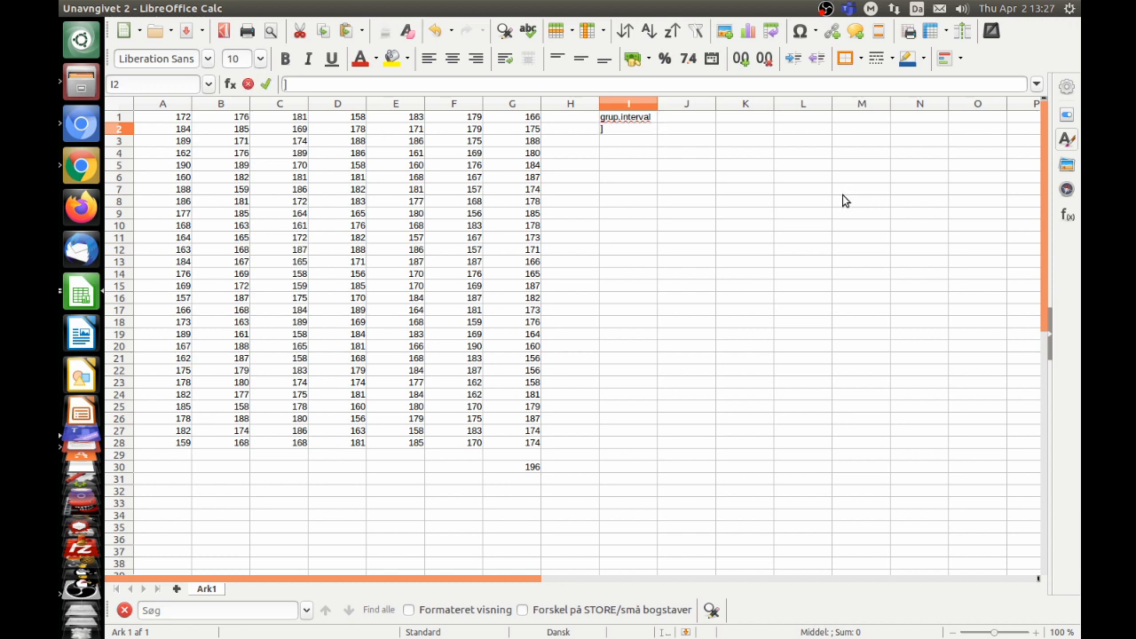
{"action": "type", "text": "155-160)"}
{"action": "key", "text": "BackSpace"}
{"action": "type", "text": "]"}
{"action": "left_click", "coordinate": [648, 152]}
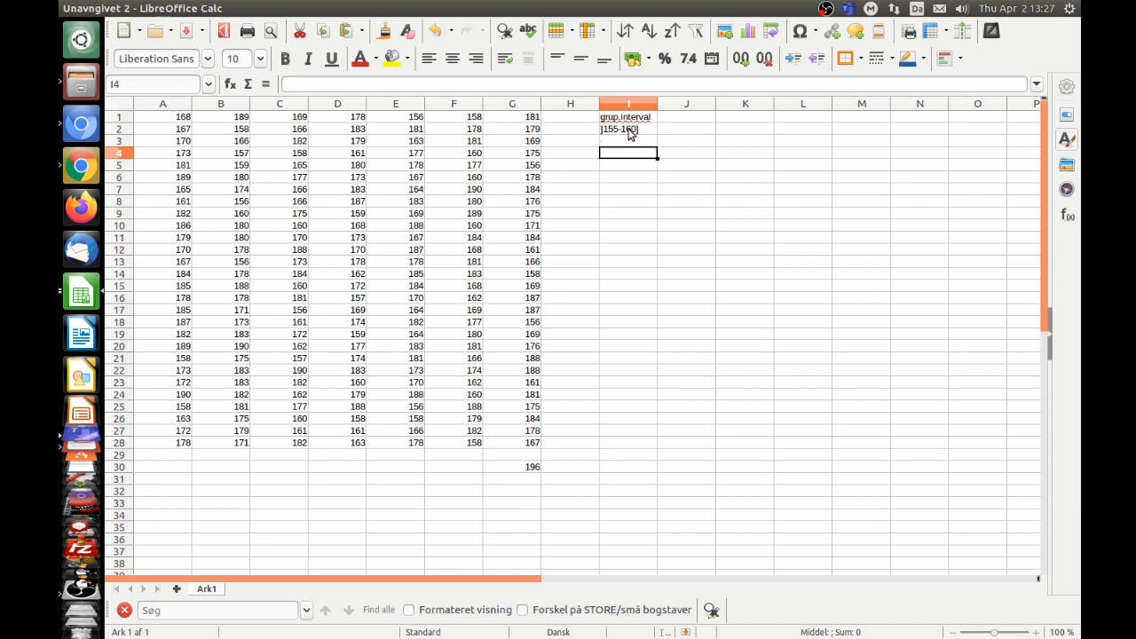
Enter the second group interval, ]160-165], in cell I3.
{"action": "left_click", "coordinate": [619, 144]}
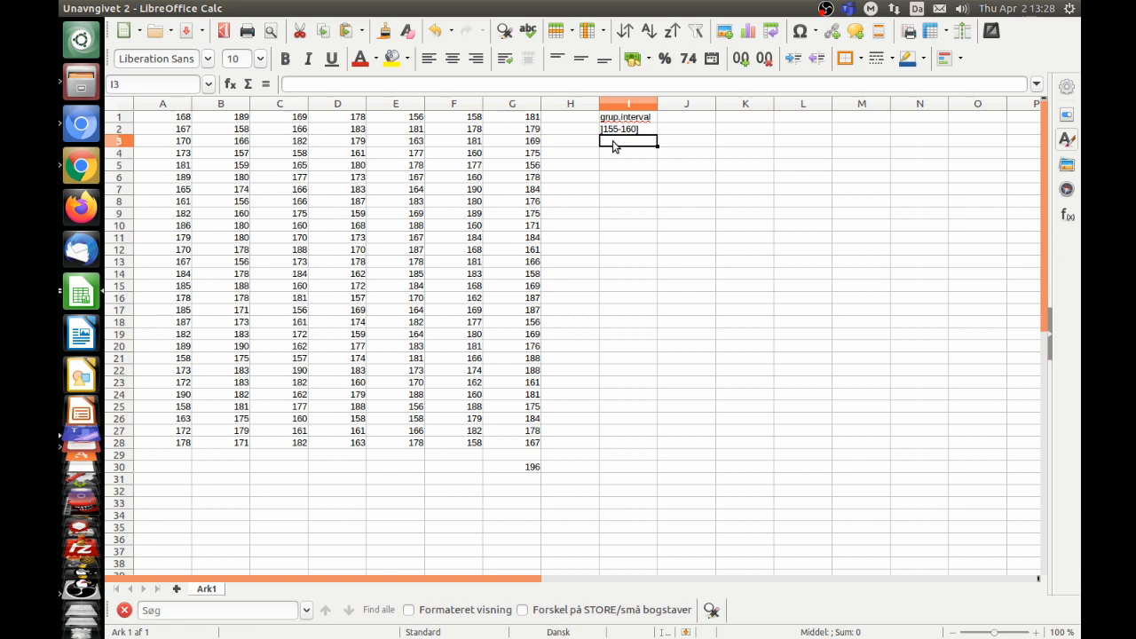
{"action": "type", "text": "]"}
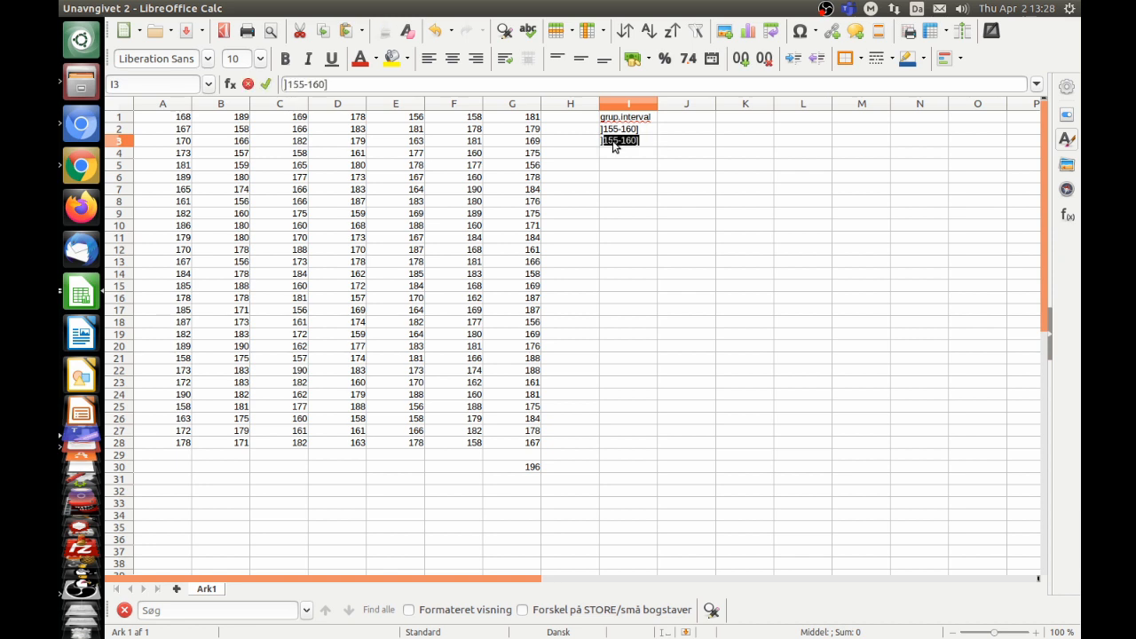
{"action": "type", "text": "160-]165]"}
{"action": "key", "text": "Return"}
{"action": "left_click", "coordinate": [625, 144]}
{"action": "double_click", "coordinate": [627, 143]}
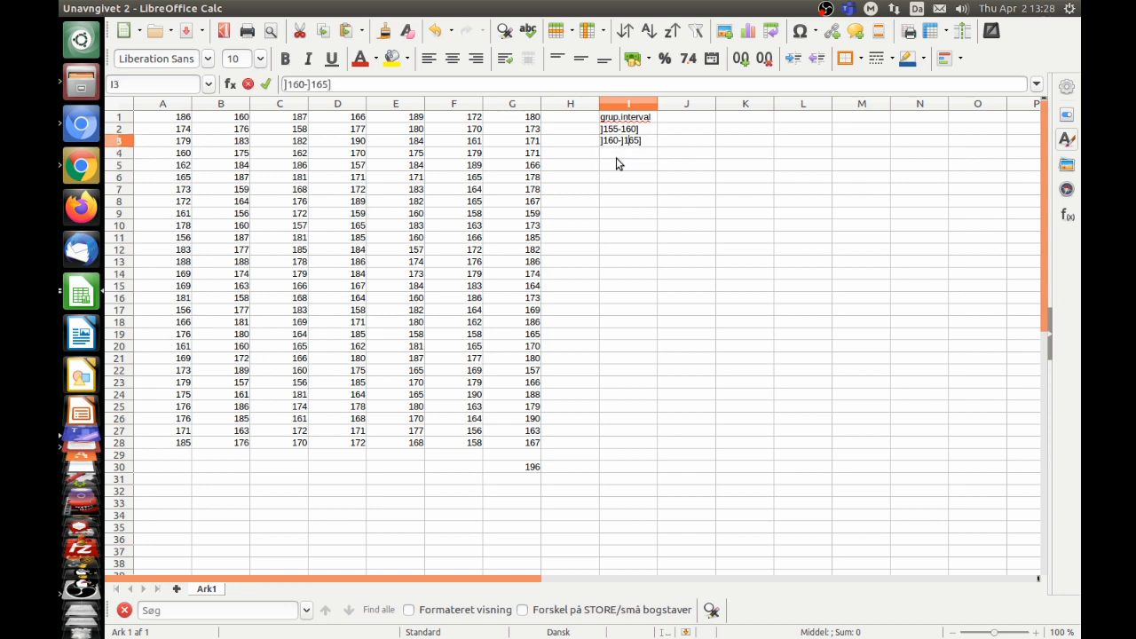
{"action": "key", "text": "BackSpace"}
{"action": "key", "text": "Return"}
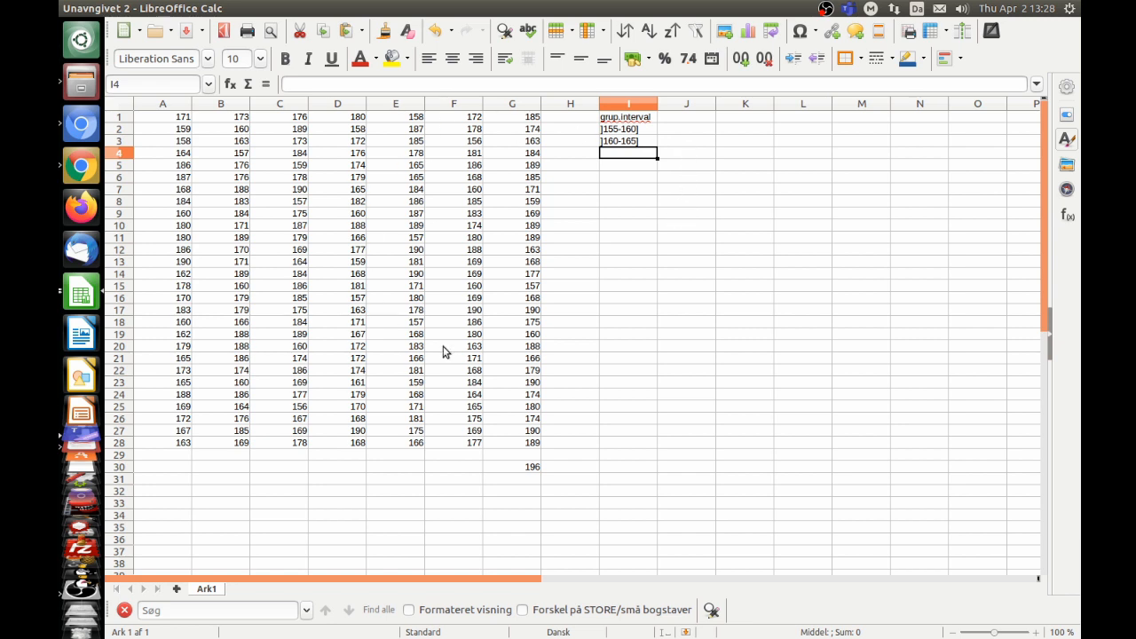
Enter the heading "interval maks." in J1 and the upper limits 160 and 165 in J2 and J3.
{"action": "left_click", "coordinate": [683, 123]}
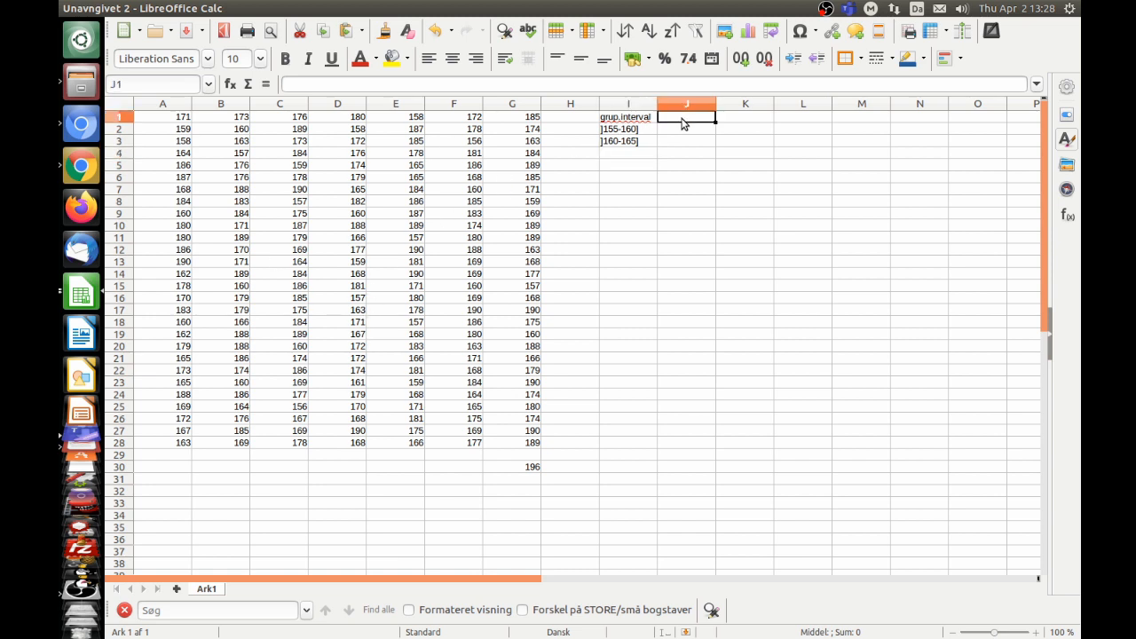
{"action": "type", "text": "interval maks."}
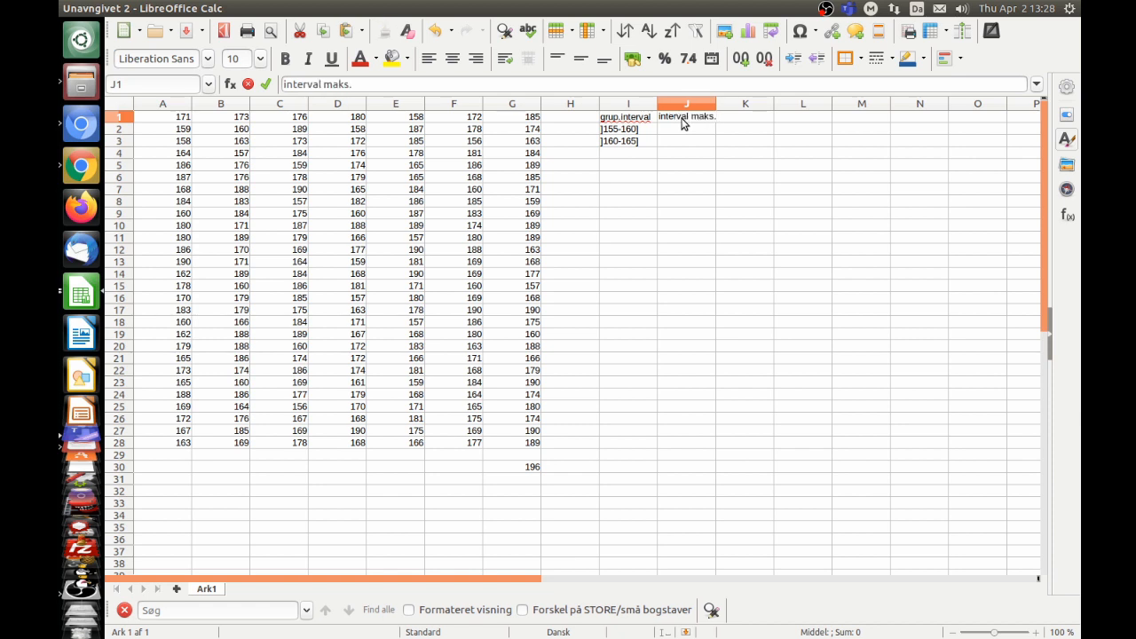
{"action": "key", "text": "Return"}
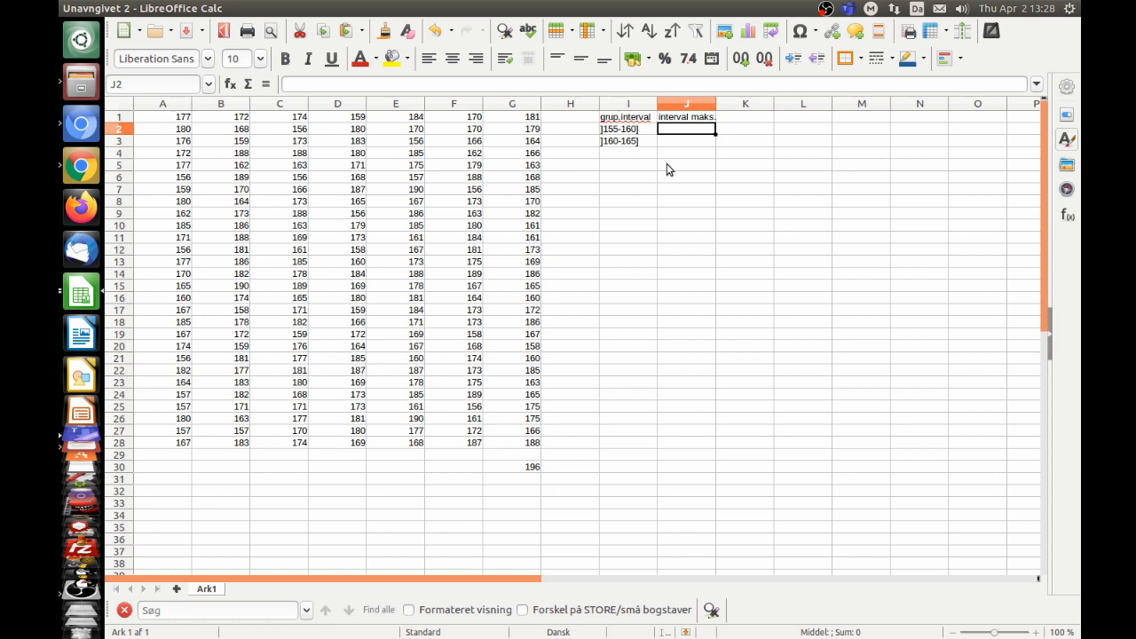
{"action": "type", "text": "160"}
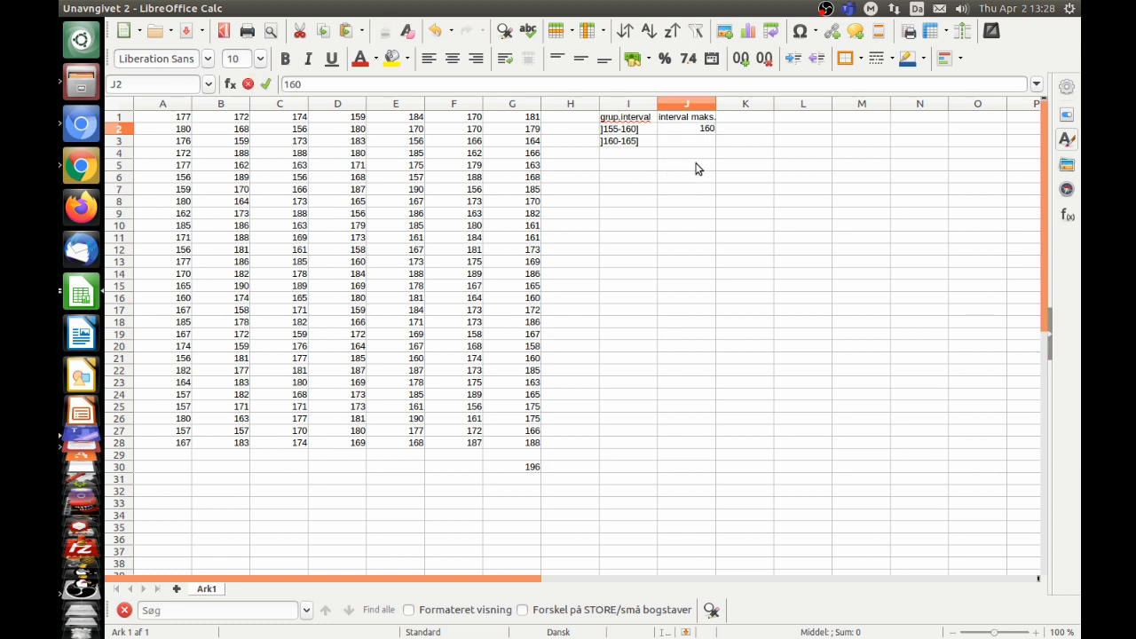
{"action": "key", "text": "Return"}
{"action": "type", "text": "165"}
{"action": "key", "text": "Return"}
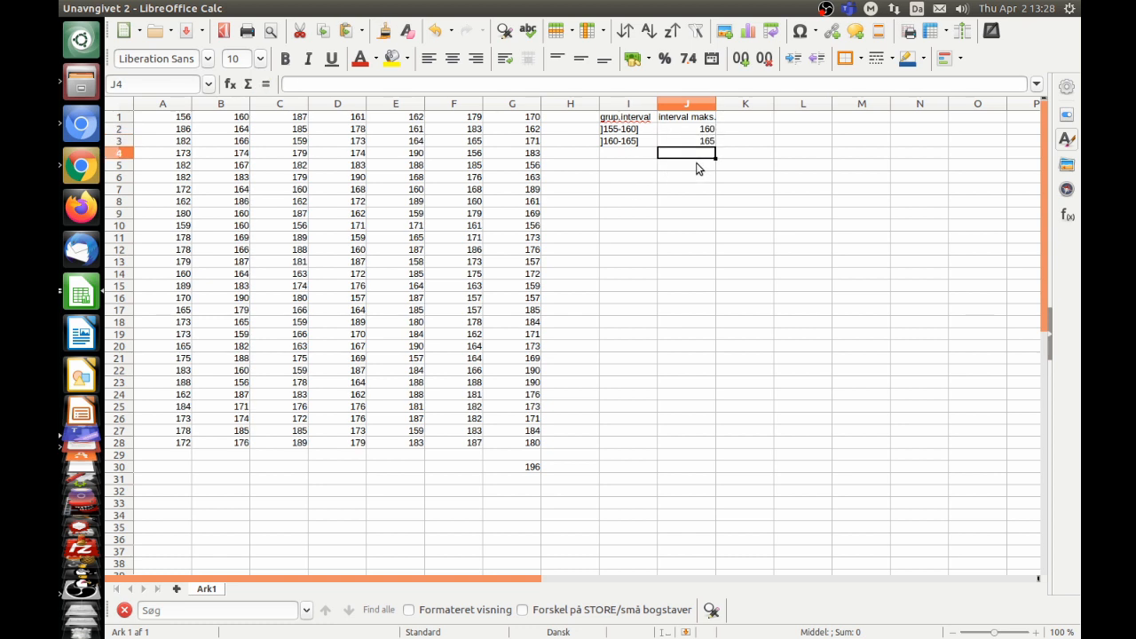
Extend the upper limits down column J in steps of 5 to 195 in J9, clearing the surplus value in J10.
{"action": "key", "text": "Up"}
{"action": "key", "text": "shift+Up"}
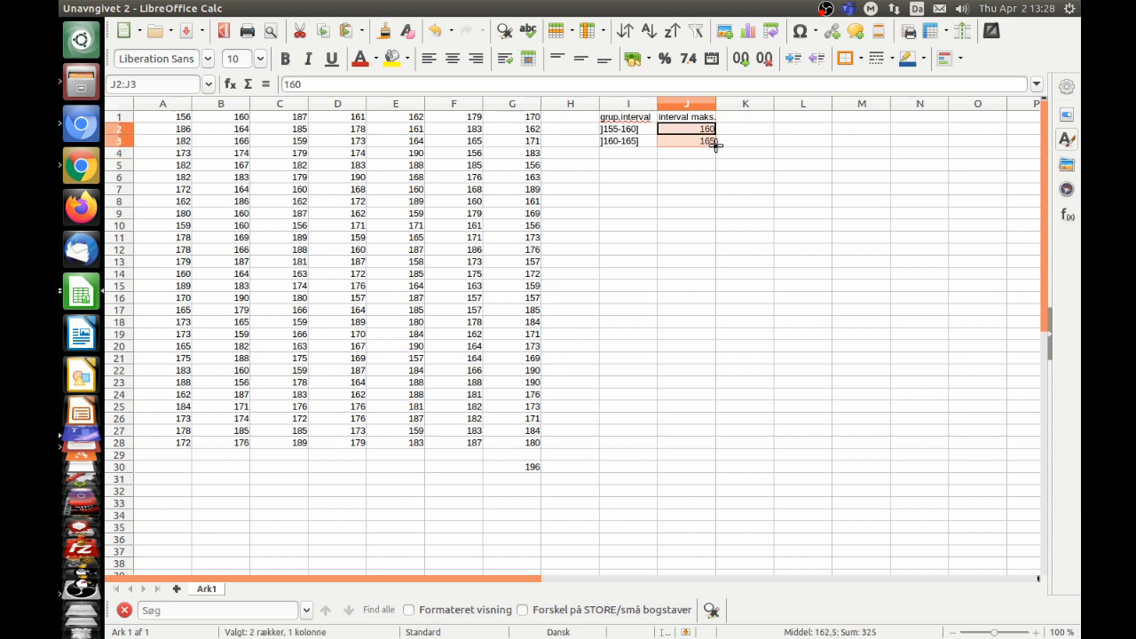
{"action": "left_click_drag", "start_coordinate": [716, 145], "coordinate": [708, 235]}
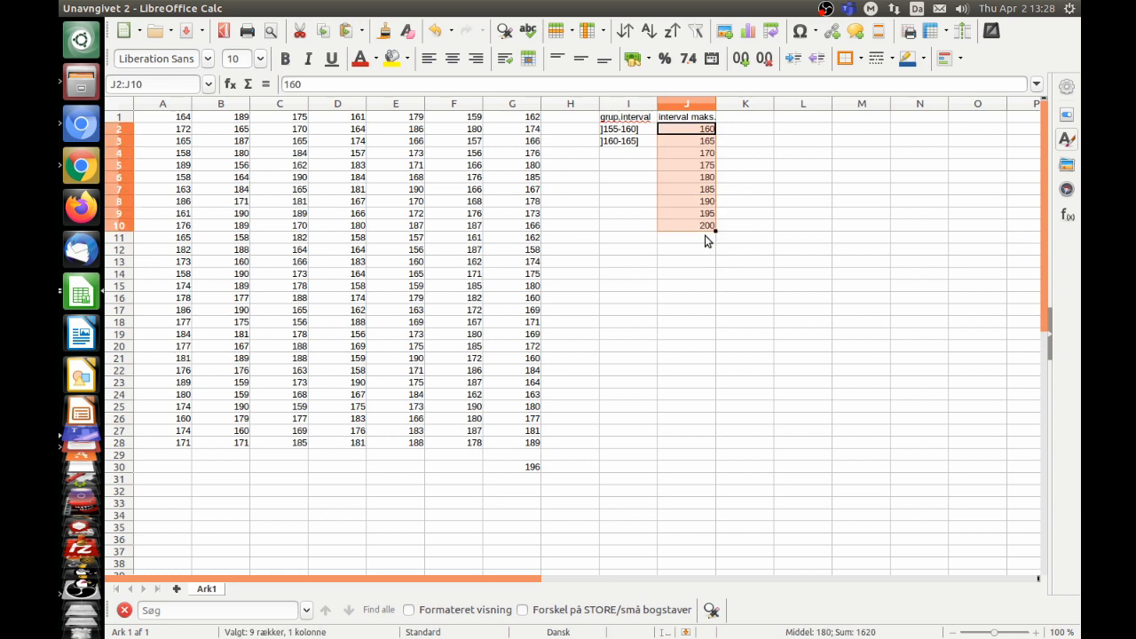
{"action": "left_click", "coordinate": [708, 227]}
{"action": "key", "text": "Delete"}
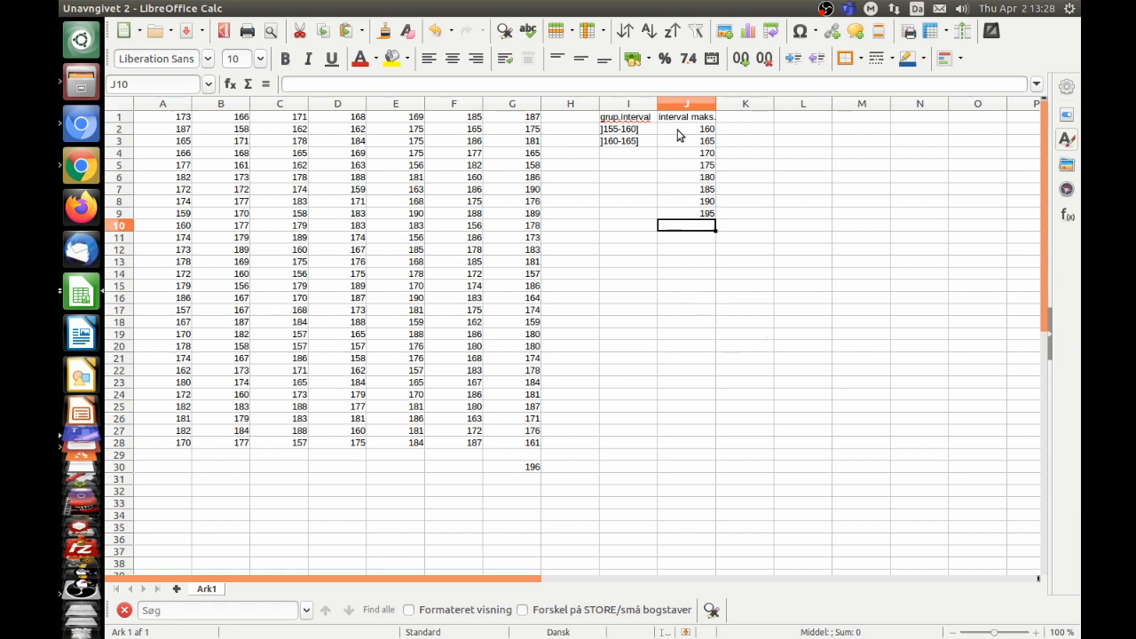
Start a TÆL.HVIS formula in K2 over the data range A1:G28 with the criterion <160.
{"action": "left_click", "coordinate": [613, 153]}
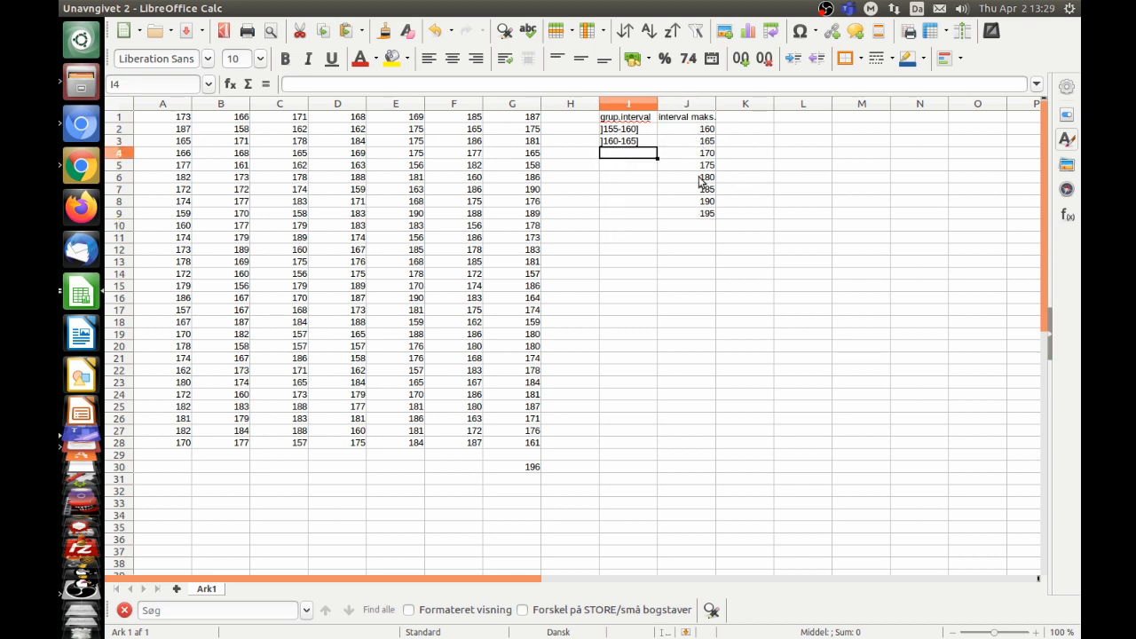
{"action": "left_click", "coordinate": [694, 130]}
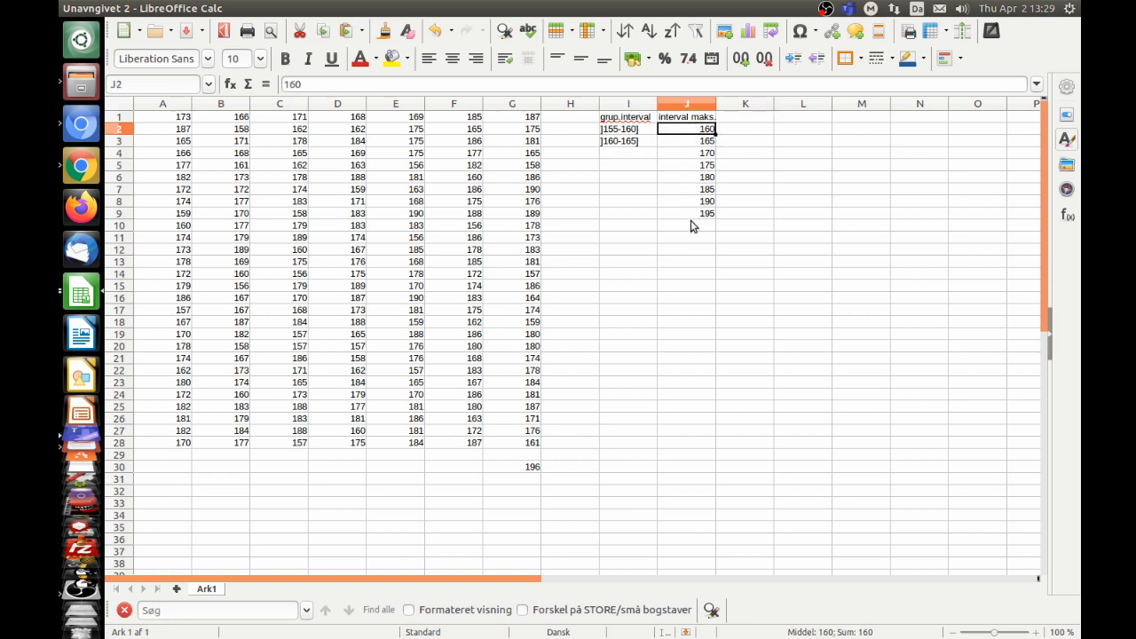
{"action": "left_click", "coordinate": [738, 133]}
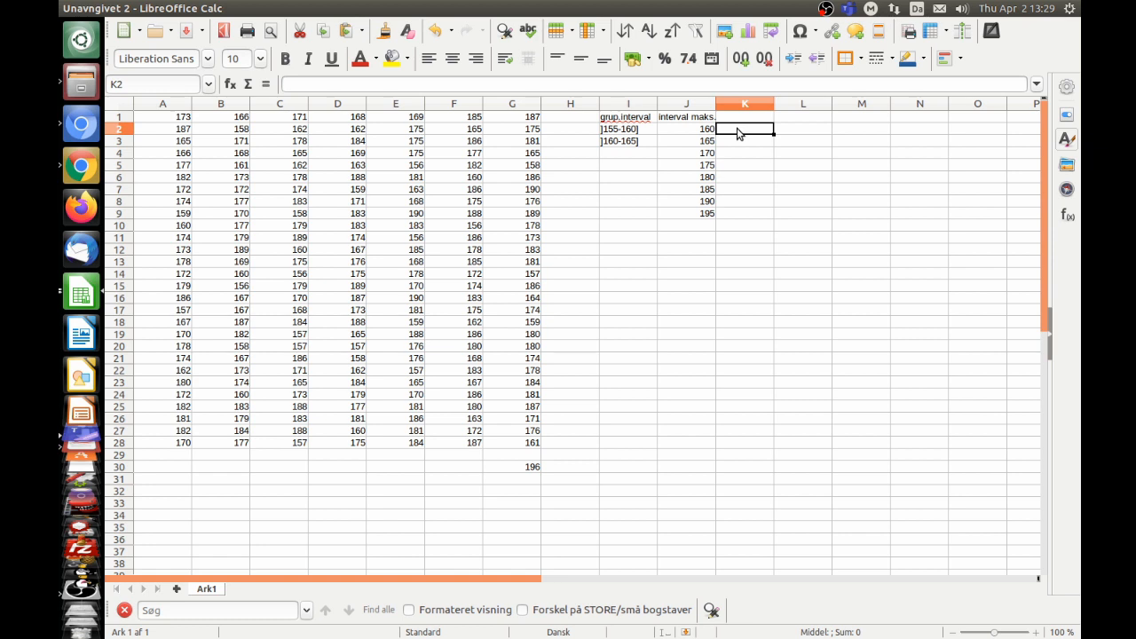
{"action": "type", "text": "=tæl."}
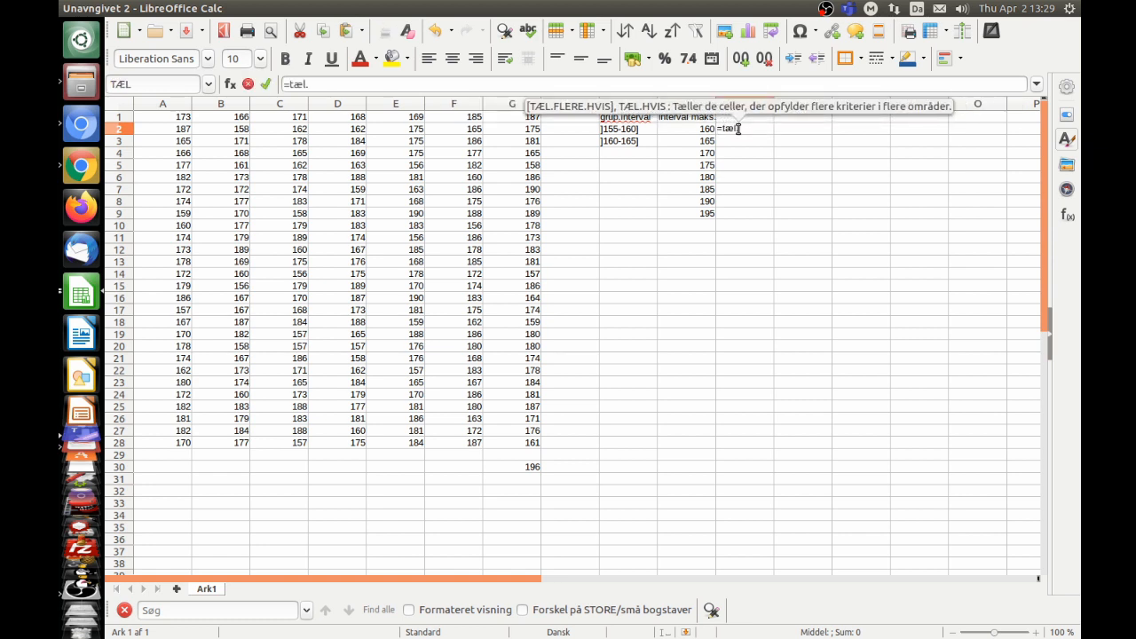
{"action": "type", "text": "hvis"}
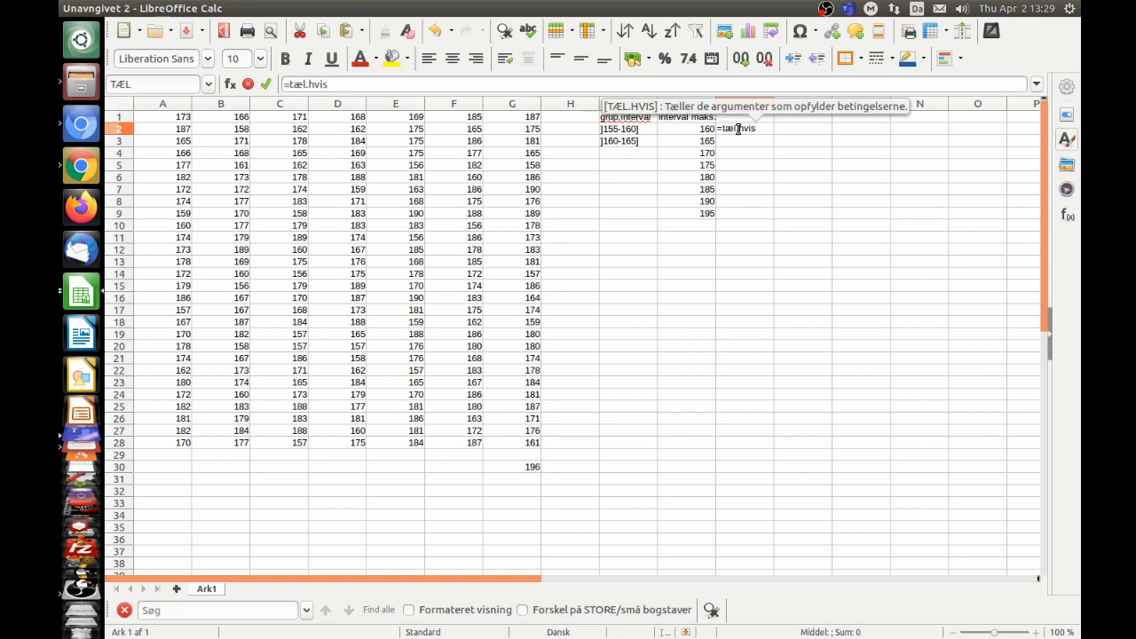
{"action": "type", "text": "("}
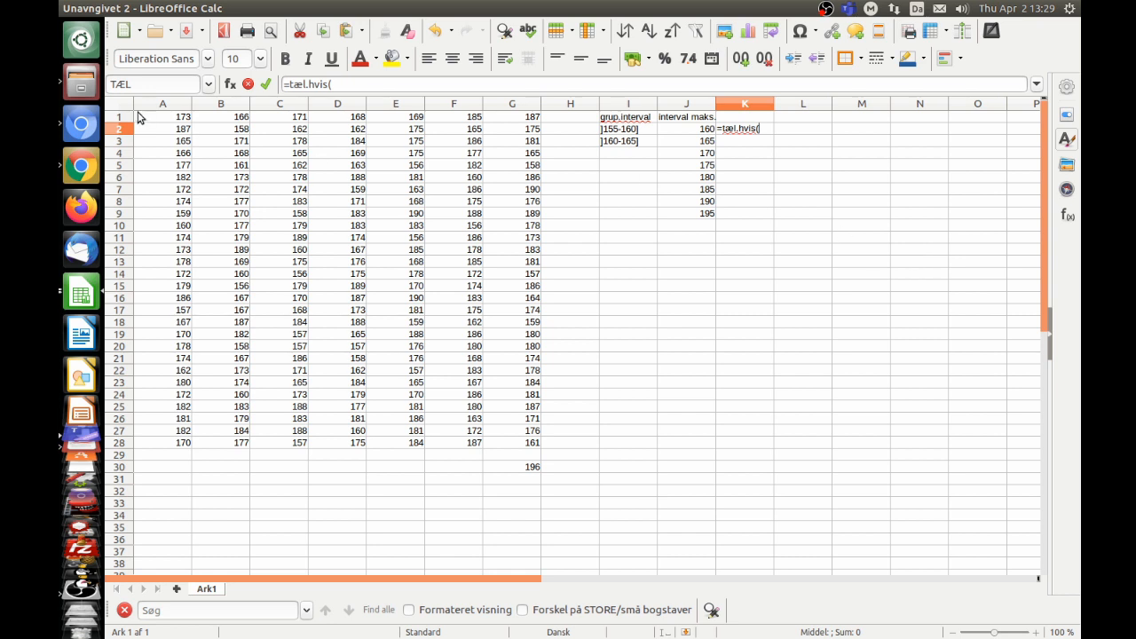
{"action": "left_click_drag", "start_coordinate": [150, 116], "coordinate": [517, 453]}
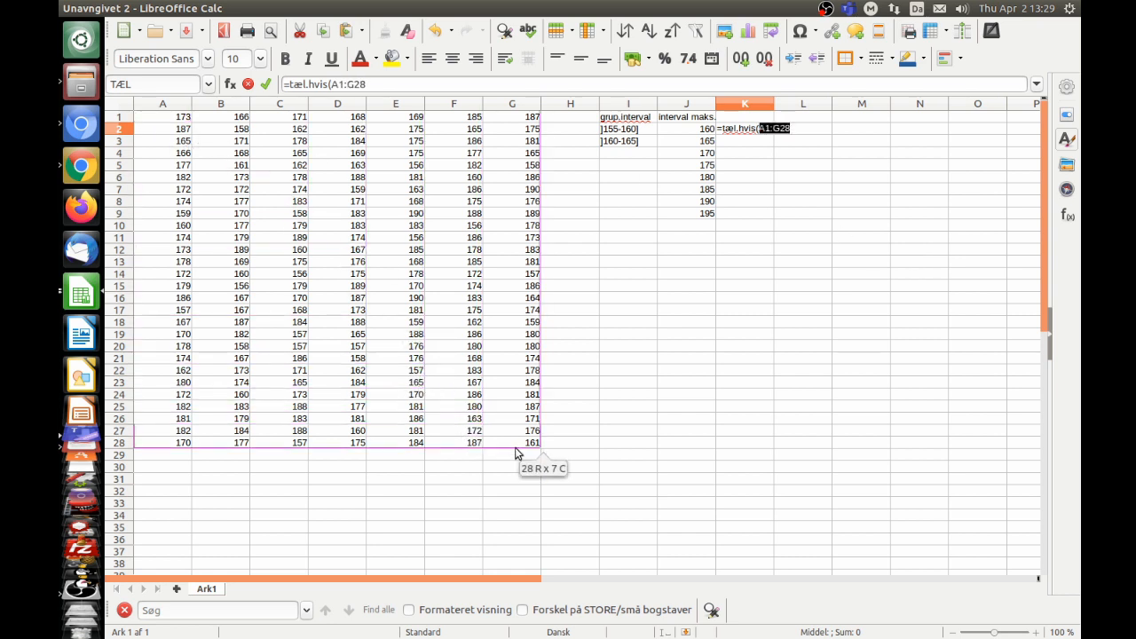
{"action": "type", "text": ";"}
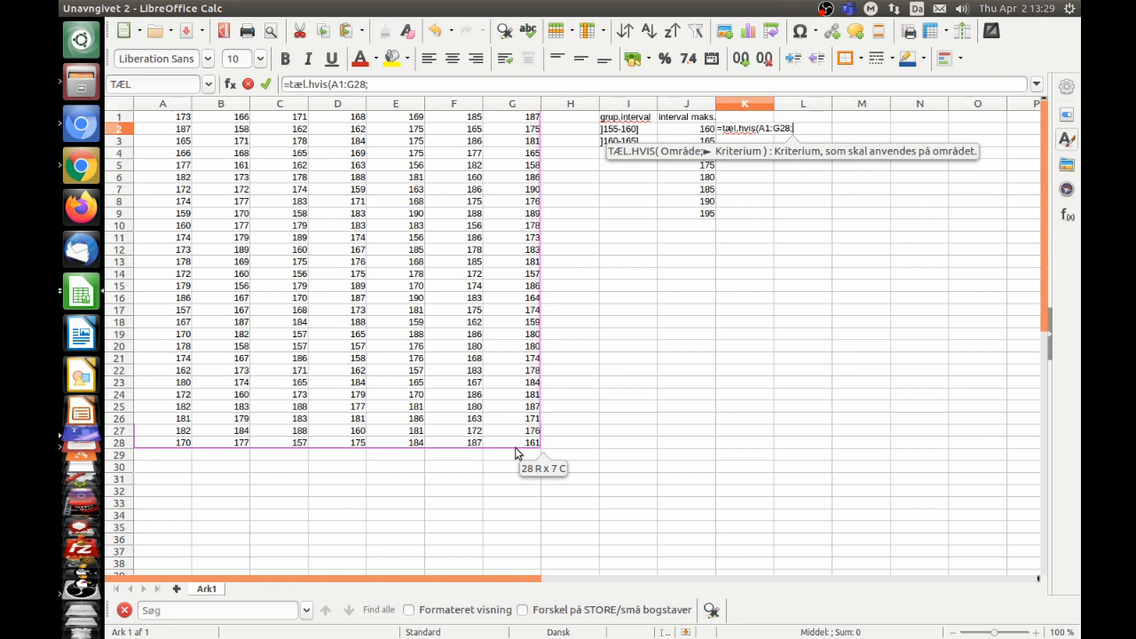
{"action": "type", "text": "<"}
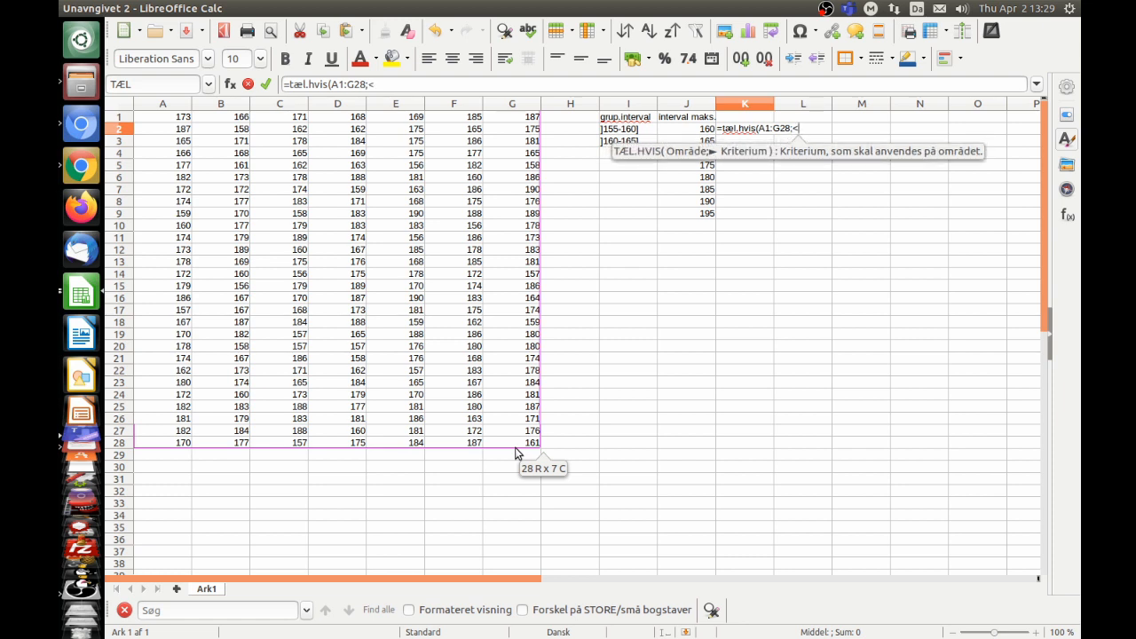
{"action": "type", "text": "16"}
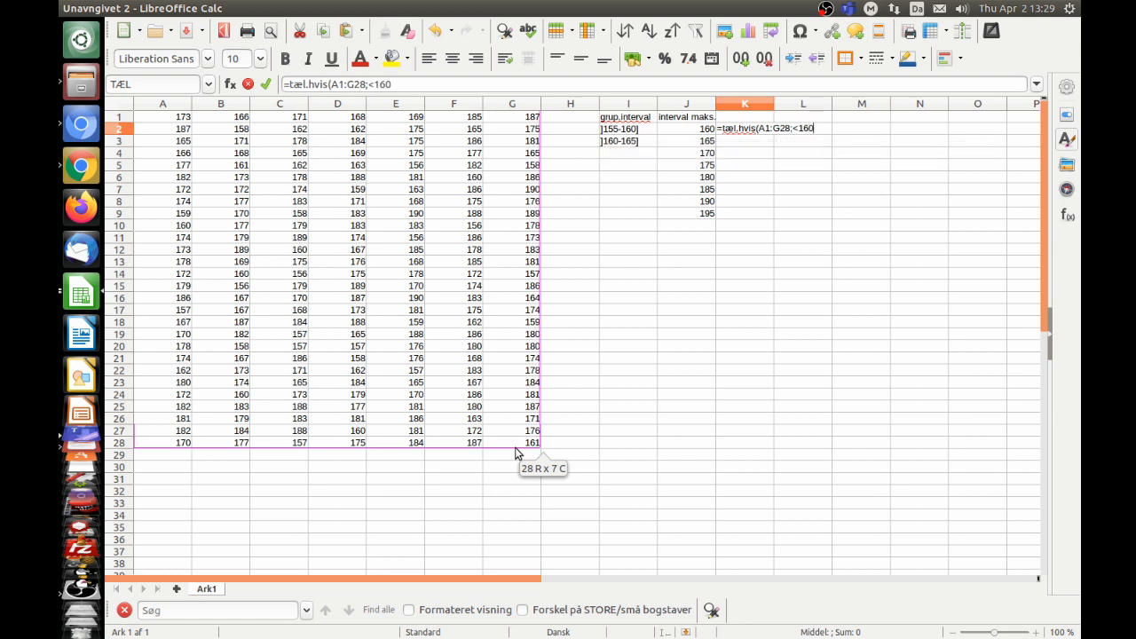
{"action": "type", "text": "0"}
{"action": "key", "text": "Down"}
{"action": "key", "text": "Left"}
{"action": "key", "text": "Left"}
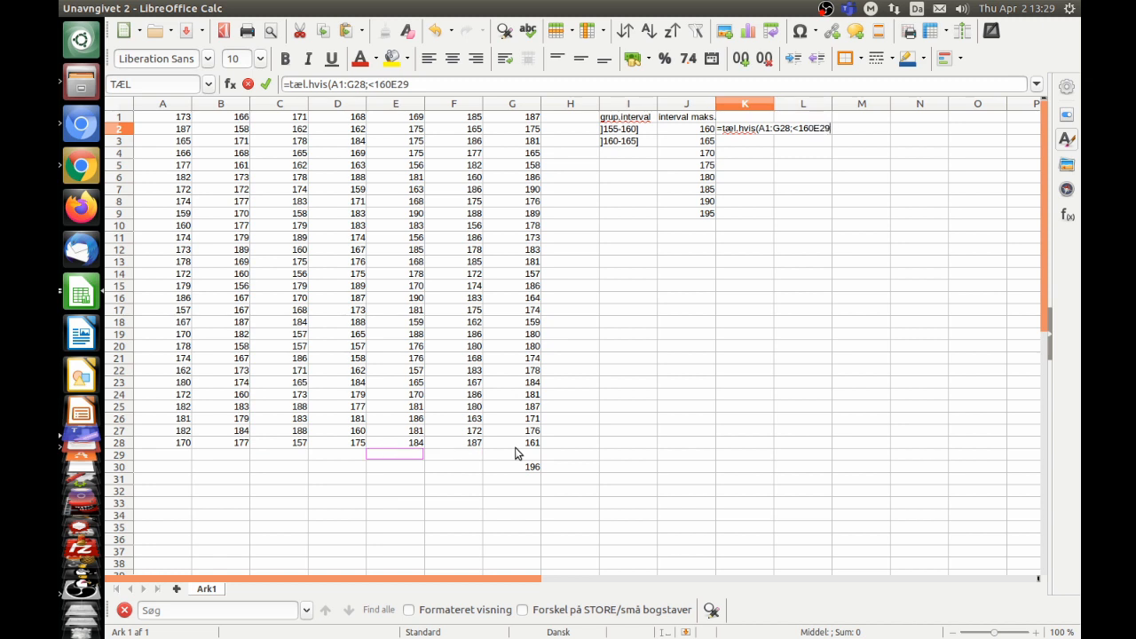
{"action": "key", "text": "Left"}
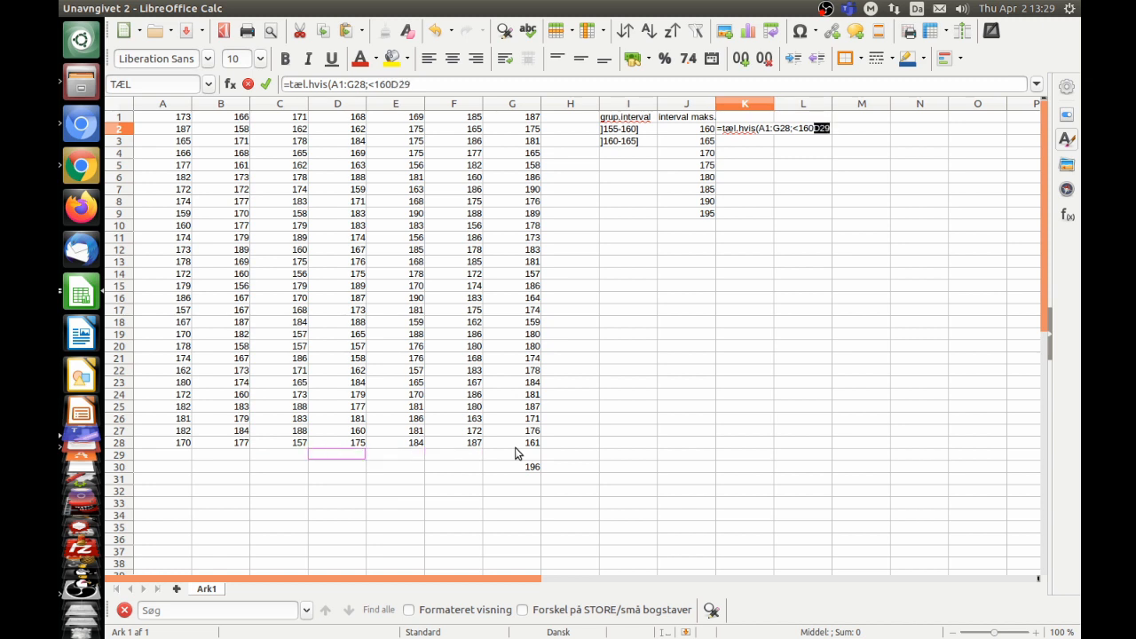
{"action": "key", "text": "Left"}
{"action": "key", "text": "BackSpace"}
{"action": "key", "text": "BackSpace"}
{"action": "key", "text": "BackSpace"}
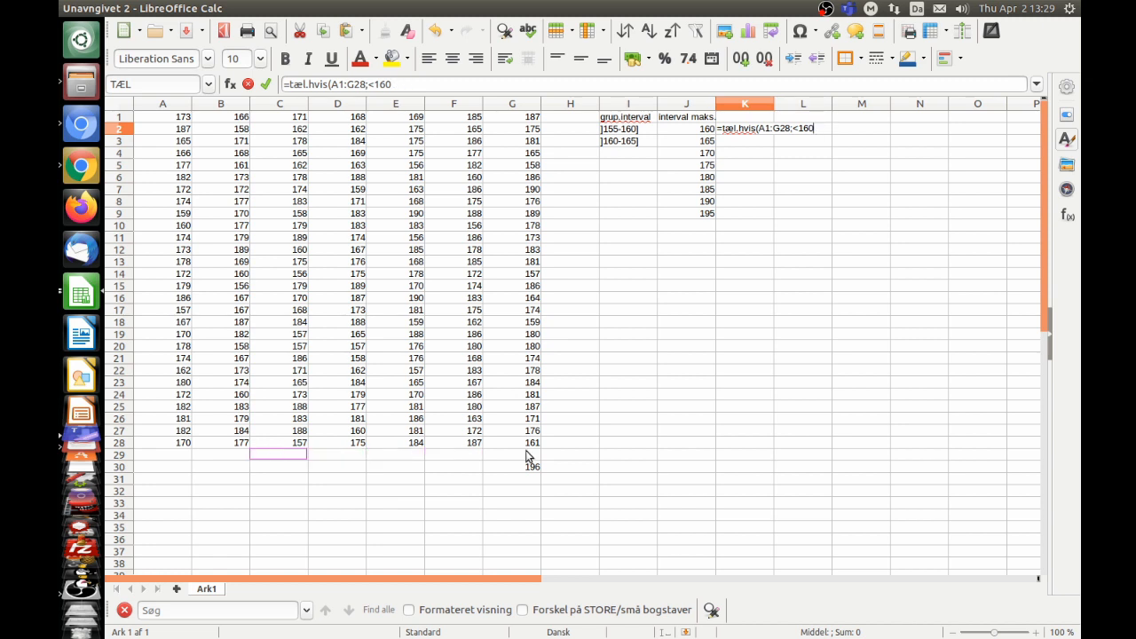
Change the criterion in K2's count formula to <=160 and enter the formula.
{"action": "left_click", "coordinate": [801, 128]}
{"action": "type", "text": "="}
{"action": "key", "text": "Return"}
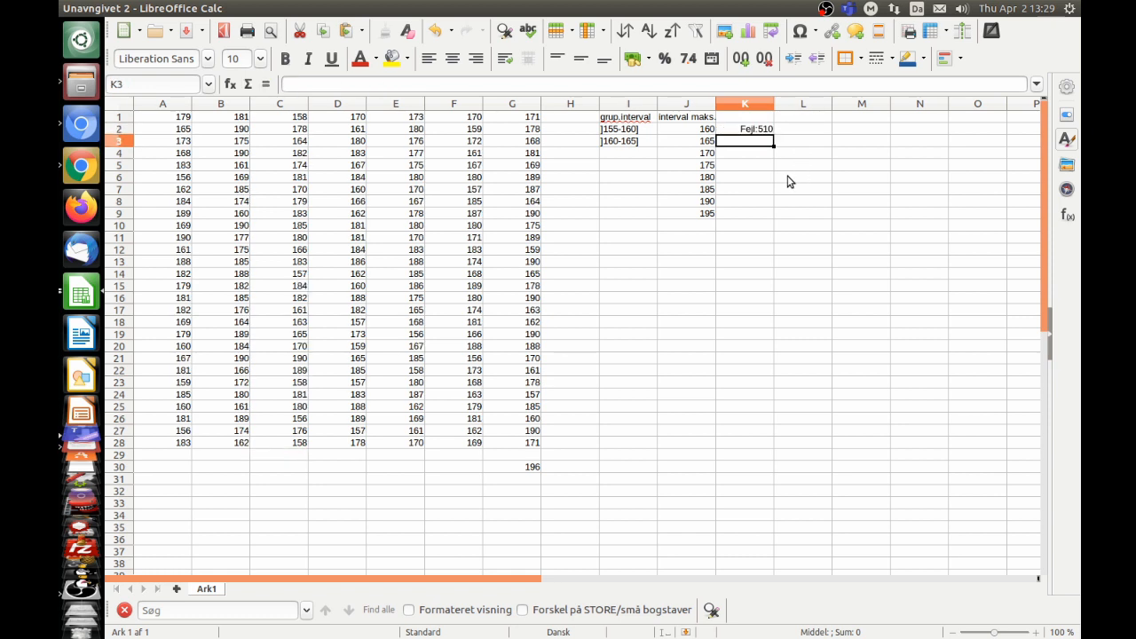
Try K2's count formula with the plain criterion 160, without the <= operator, and undo the change.
{"action": "left_click", "coordinate": [755, 131]}
{"action": "left_click", "coordinate": [753, 140]}
{"action": "left_click", "coordinate": [753, 130]}
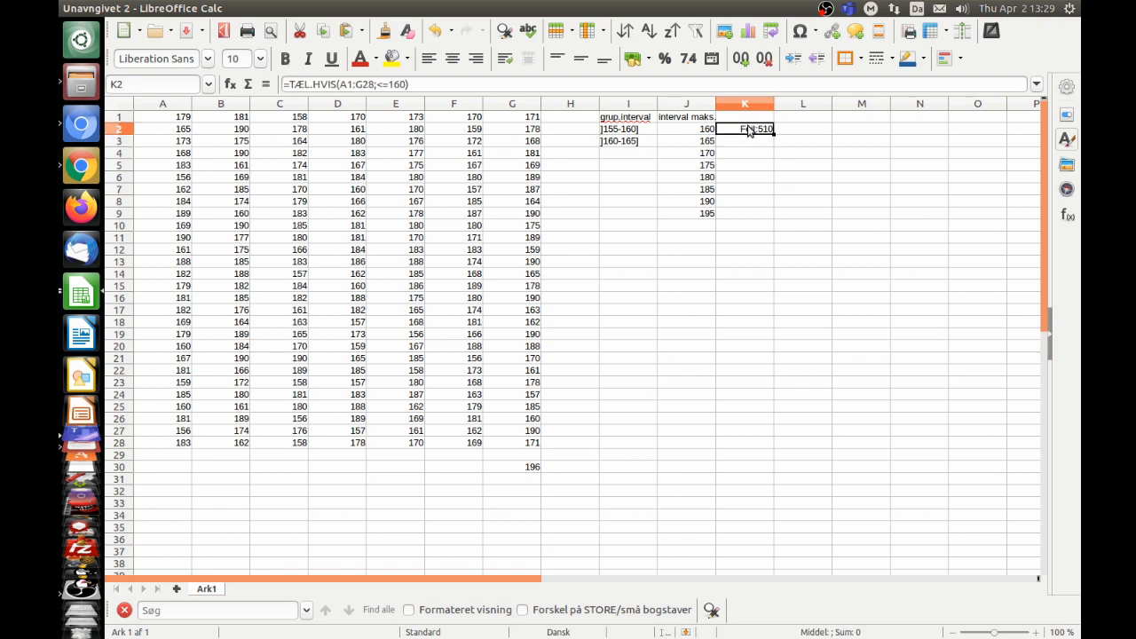
{"action": "left_click", "coordinate": [751, 140]}
{"action": "left_click", "coordinate": [745, 131]}
{"action": "left_click", "coordinate": [377, 85]}
{"action": "key", "text": "Delete"}
{"action": "key", "text": "Delete"}
{"action": "key", "text": "Return"}
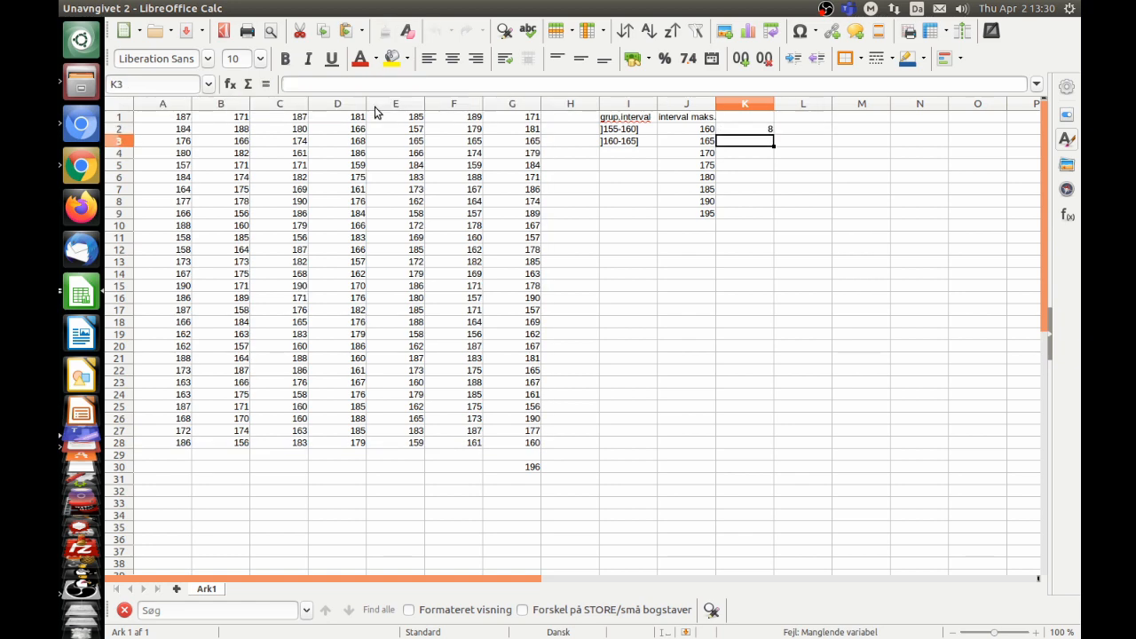
{"action": "key", "text": "Up"}
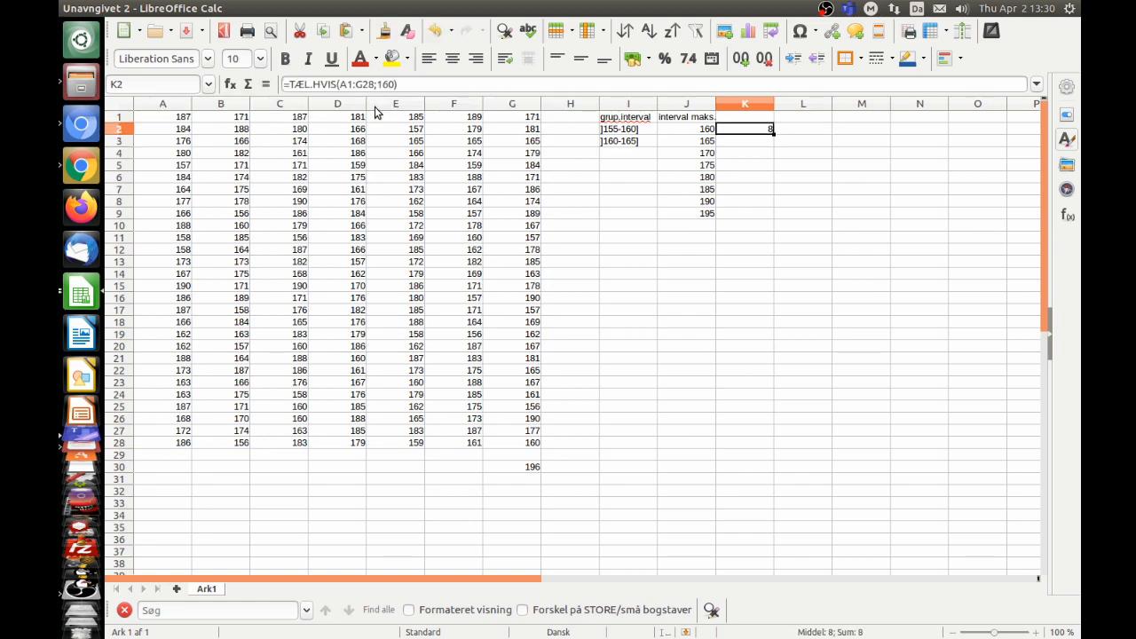
{"action": "key", "text": "ctrl+z"}
Enclose the criterion of K2's count formula in quotation marks as "<=160".
{"action": "left_click", "coordinate": [377, 84]}
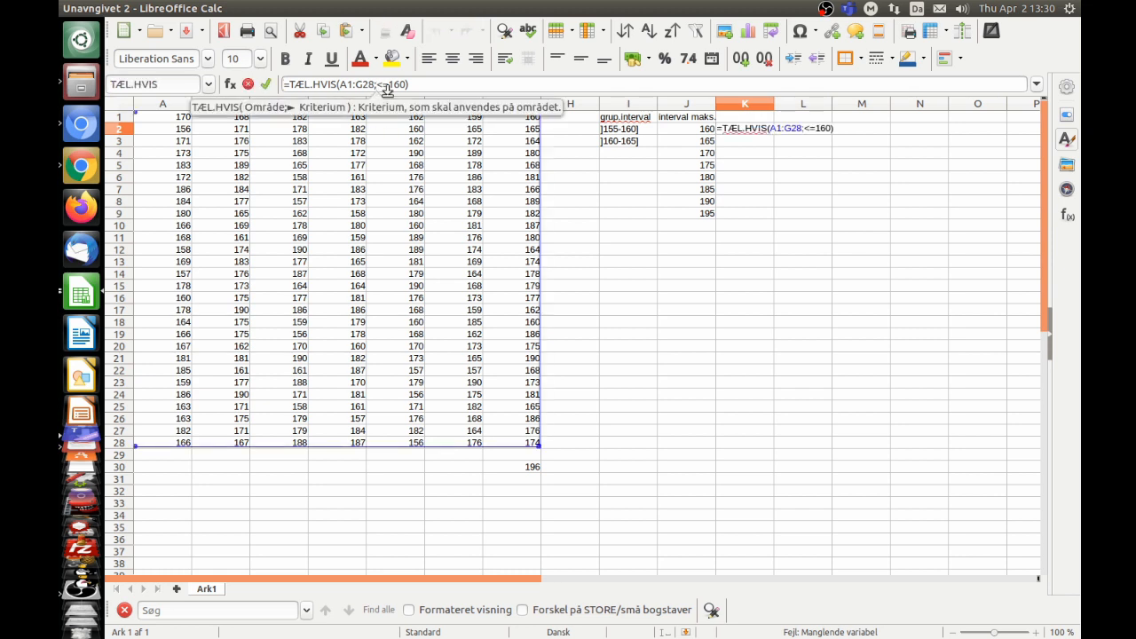
{"action": "type", "text": "\""}
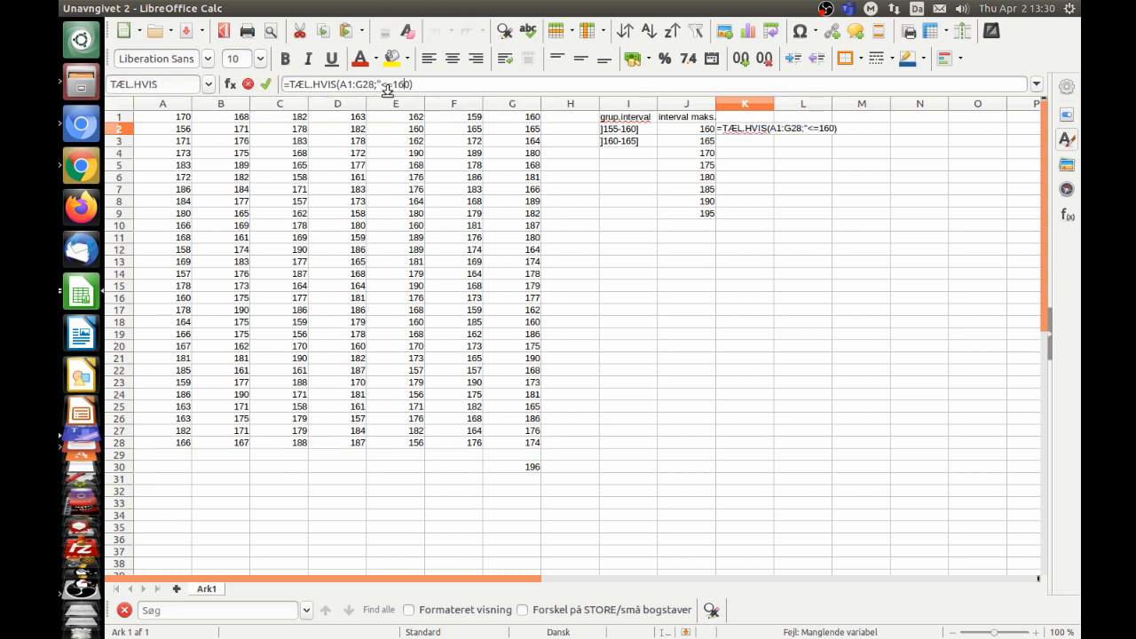
{"action": "type", "text": "\""}
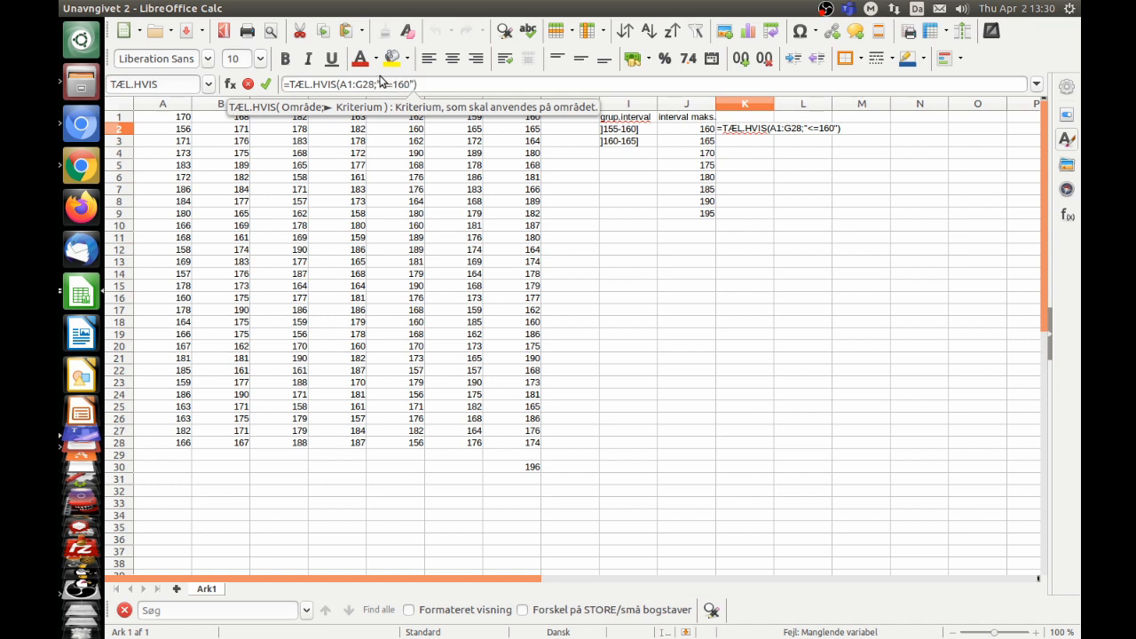
{"action": "key", "text": "Return"}
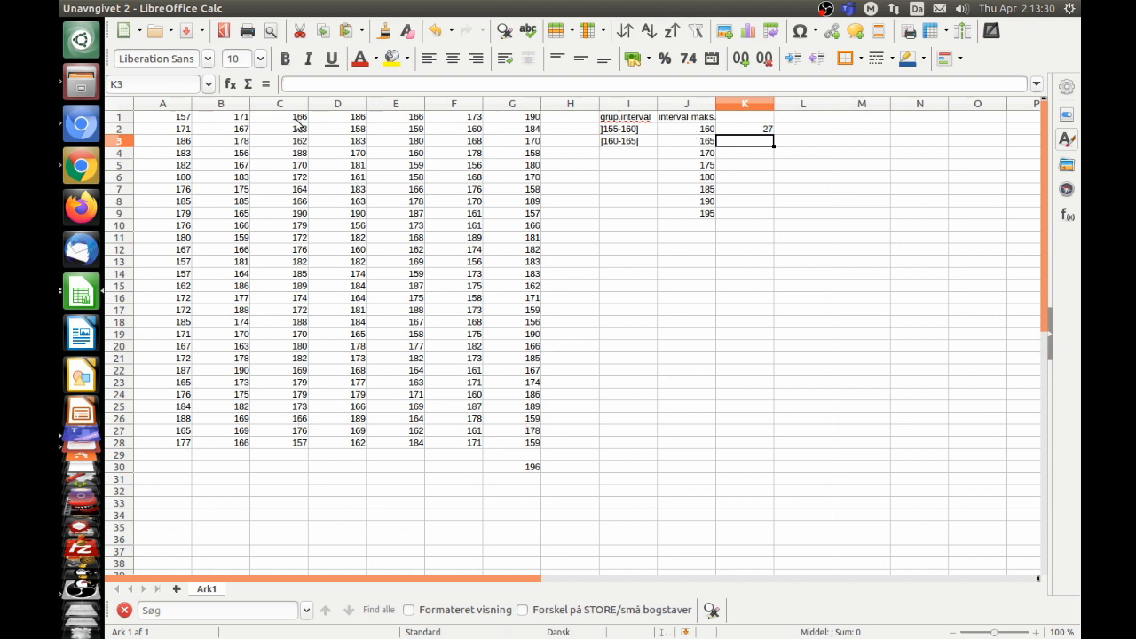
Replace the number 160 in K2's criterion with a reference to J2, inside the quotation marks as "<=J2".
{"action": "left_click", "coordinate": [747, 129]}
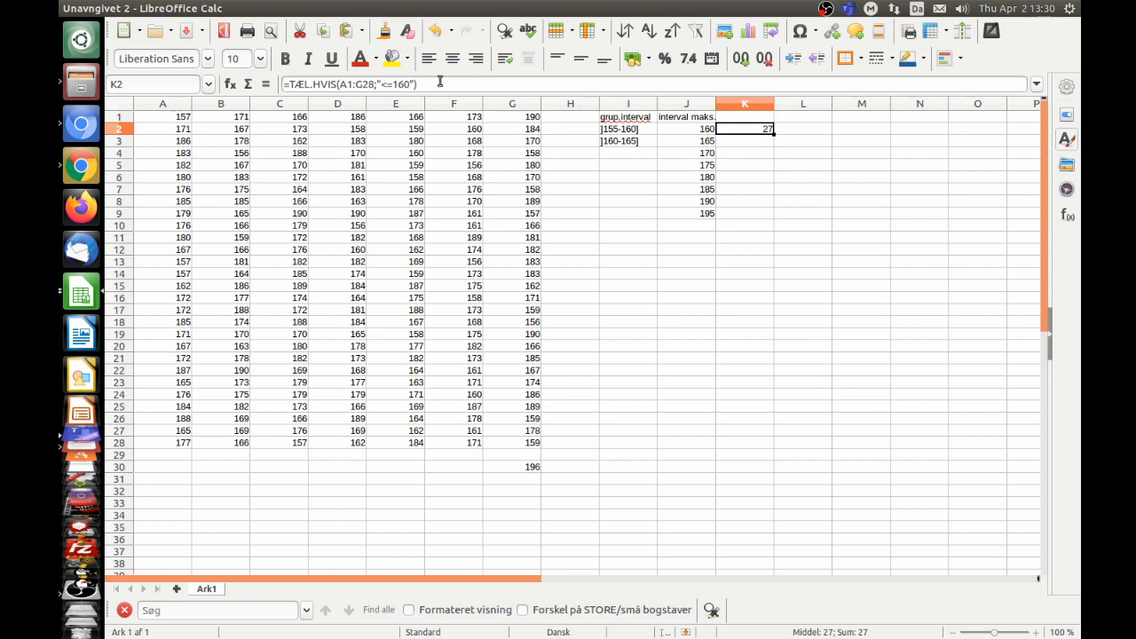
{"action": "left_click", "coordinate": [399, 85]}
{"action": "key", "text": "BackSpace"}
{"action": "key", "text": "Delete"}
{"action": "key", "text": "BackSpace"}
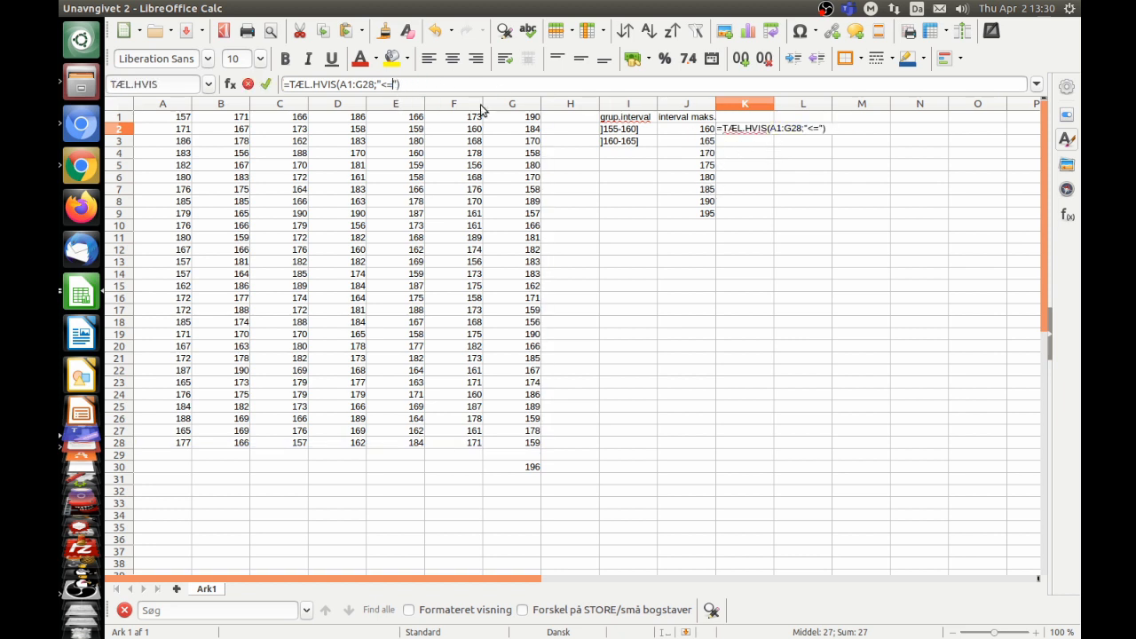
{"action": "left_click", "coordinate": [695, 130]}
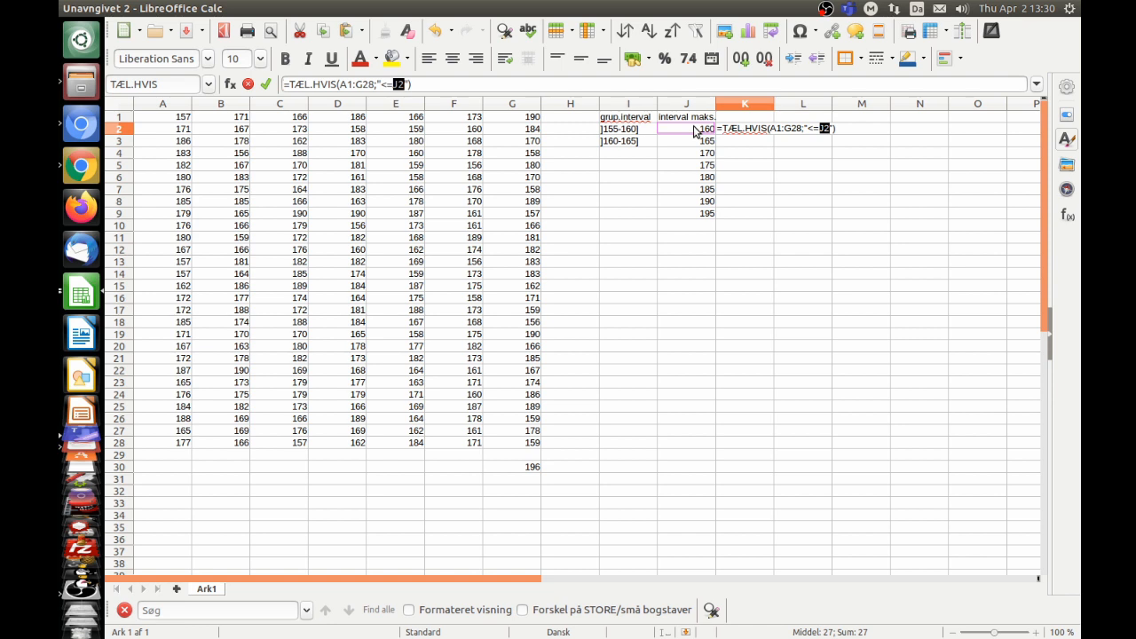
{"action": "key", "text": "Return"}
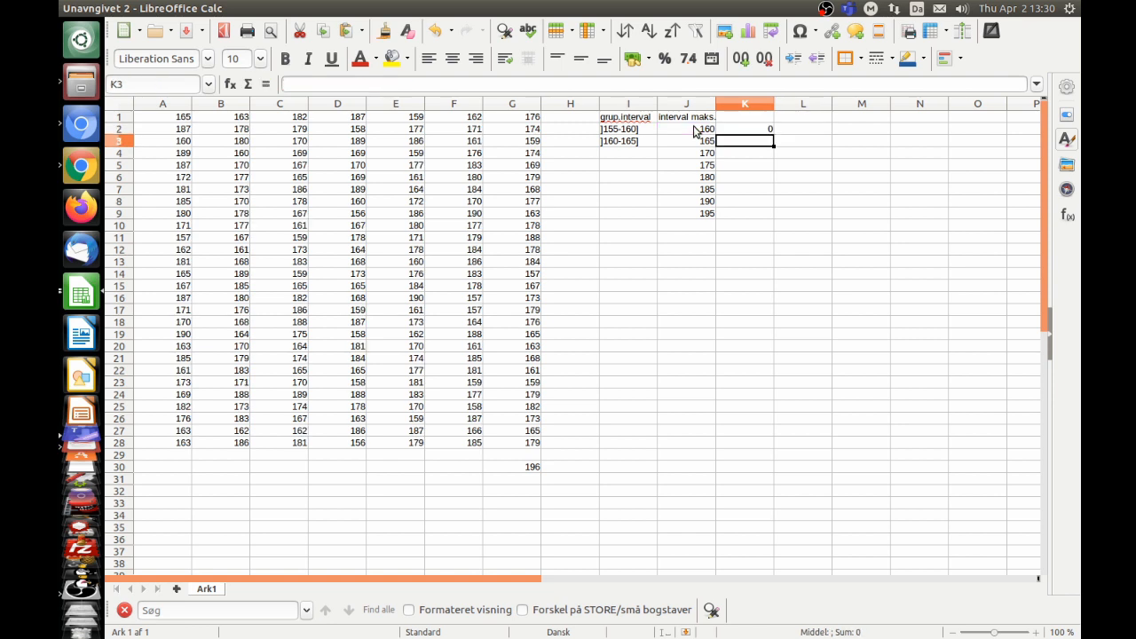
Move the closing quotation mark in K2's criterion before the cell reference, giving "<="J2.
{"action": "key", "text": "Up"}
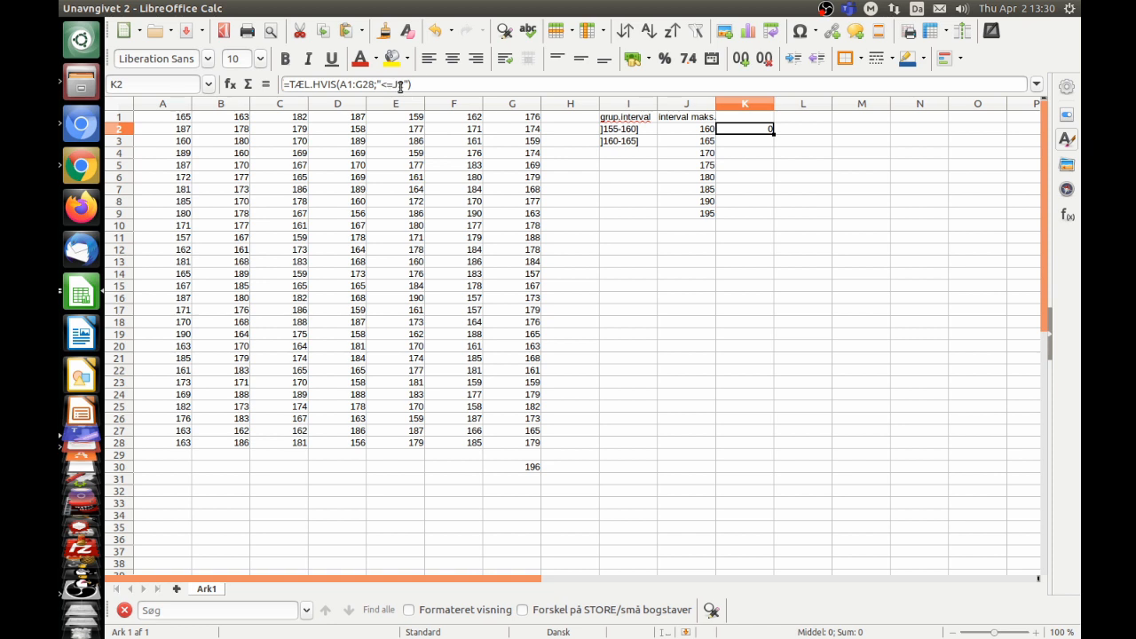
{"action": "left_click", "coordinate": [409, 83]}
{"action": "type", "text": ")"}
{"action": "double_click", "coordinate": [738, 129]}
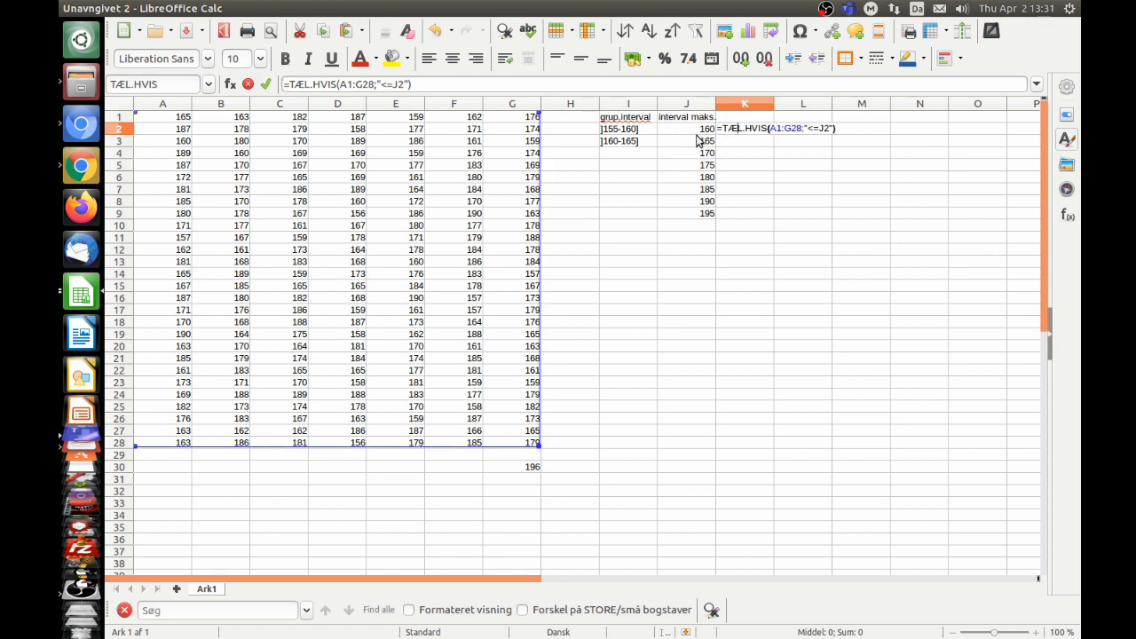
{"action": "left_click", "coordinate": [405, 84]}
{"action": "key", "text": "BackSpace"}
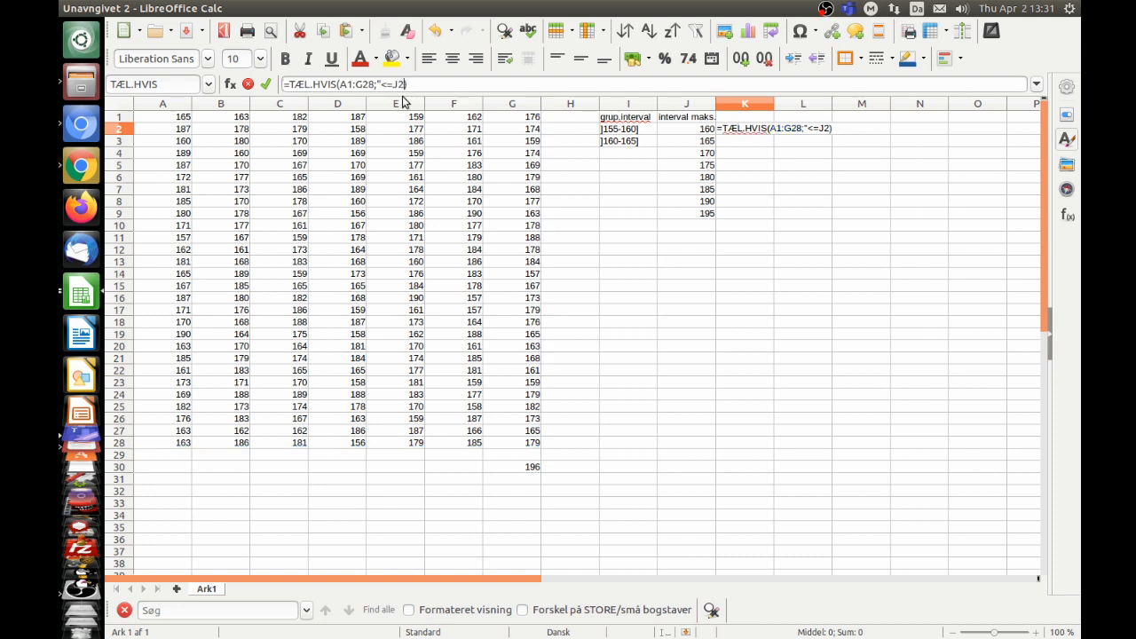
{"action": "type", "text": "\""}
{"action": "key", "text": "Return"}
{"action": "key", "text": "Up"}
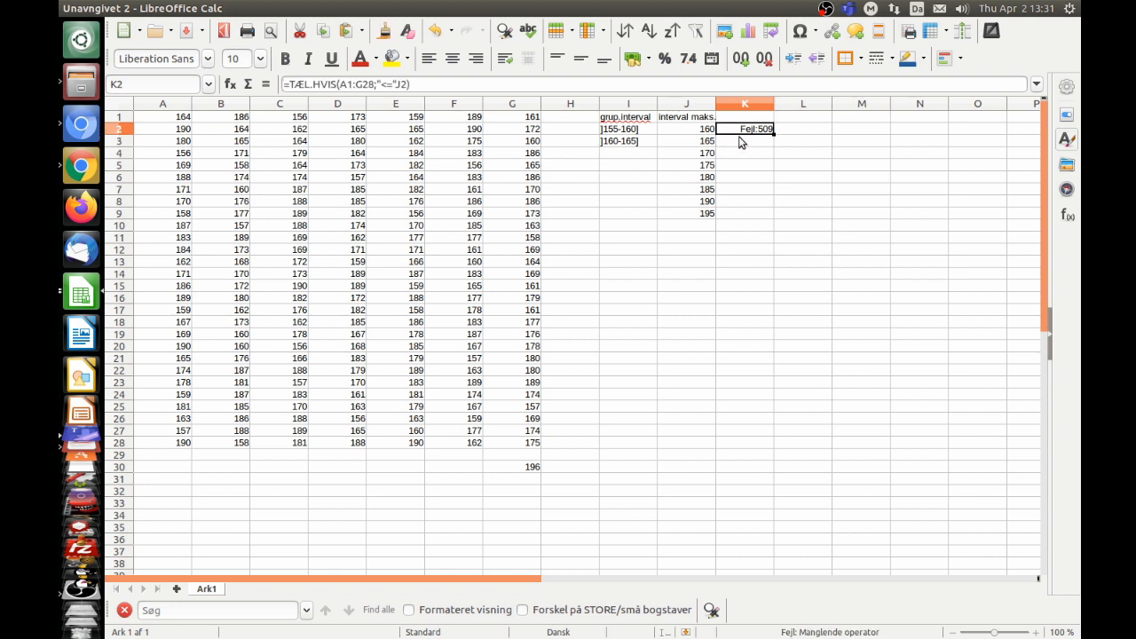
Join the quoted operator and the cell reference in K2's criterion with an ampersand, as "<="&J2.
{"action": "left_click", "coordinate": [397, 84]}
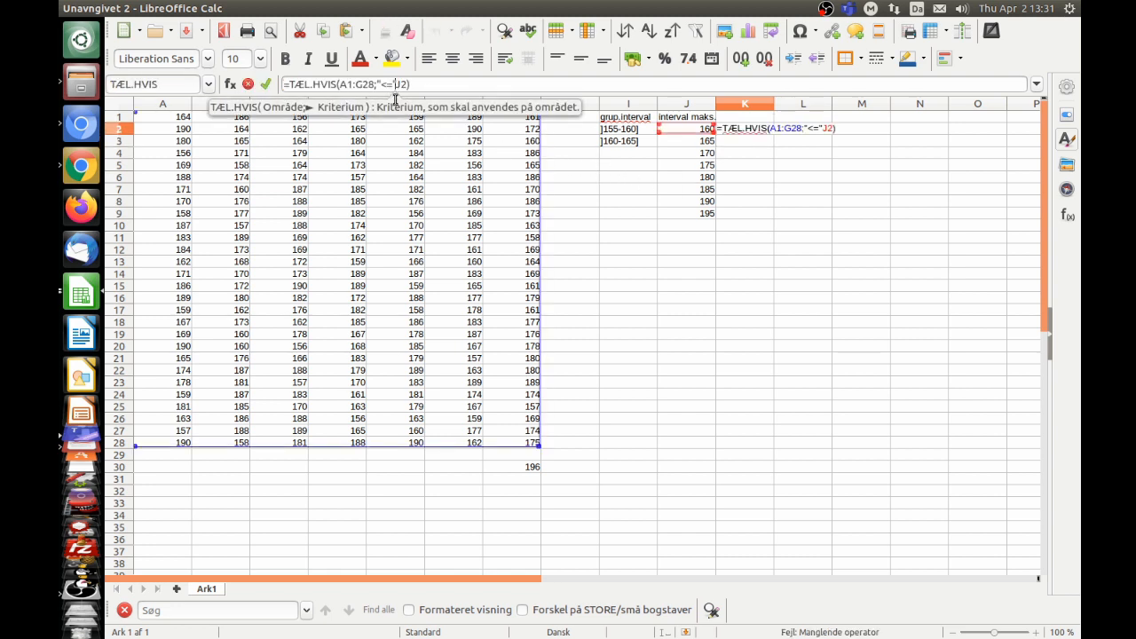
{"action": "type", "text": "&"}
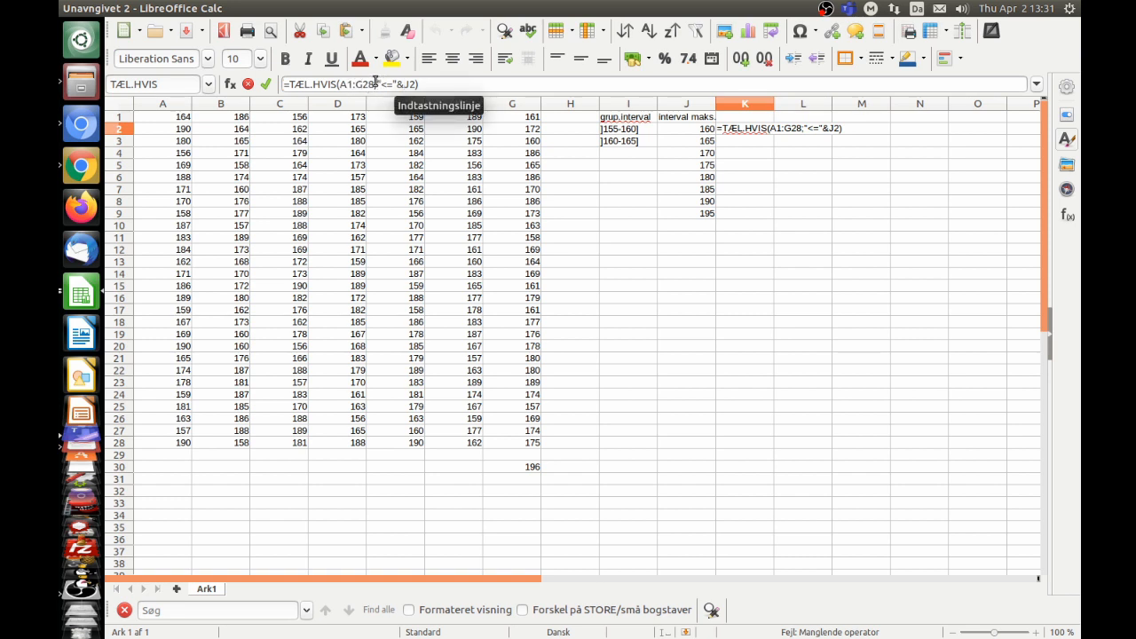
{"action": "left_click_drag", "start_coordinate": [376, 83], "coordinate": [392, 83]}
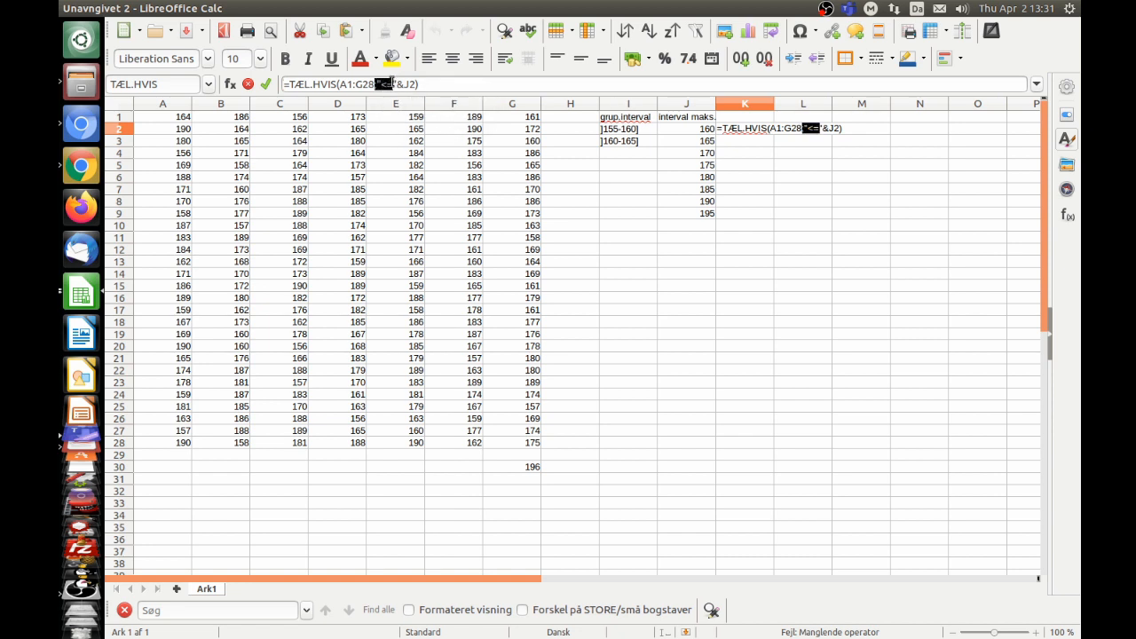
{"action": "left_click", "coordinate": [394, 84]}
{"action": "left_click_drag", "start_coordinate": [398, 85], "coordinate": [437, 106]}
{"action": "key", "text": "Return"}
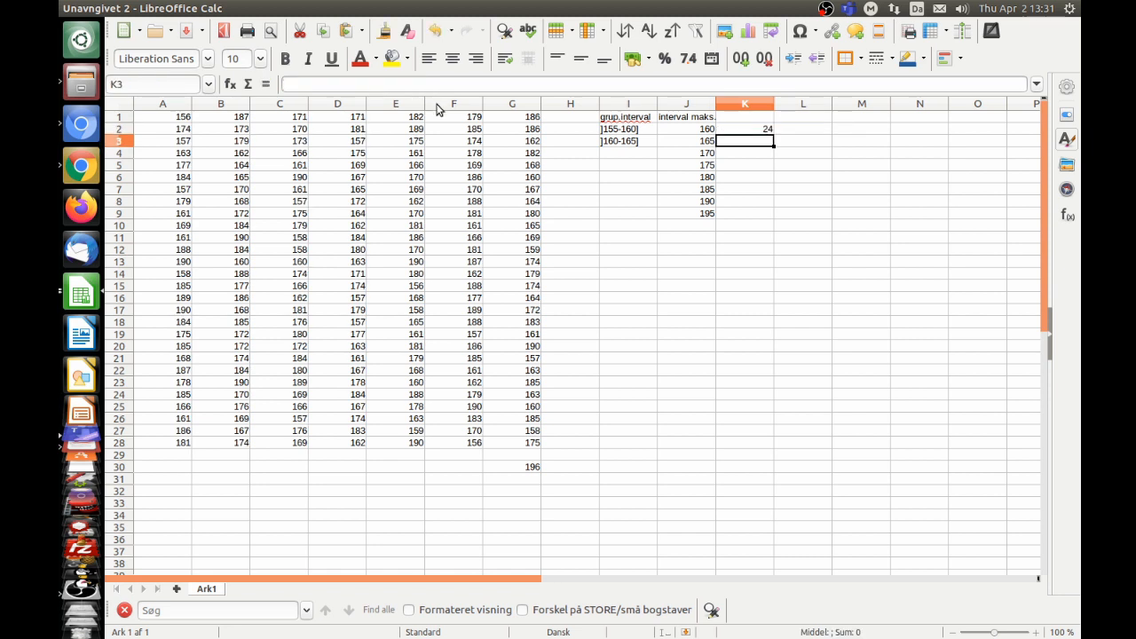
Lock the row numbers of K2's data range as A$1:G$28 and copy the count formula down through K9.
{"action": "key", "text": "Up"}
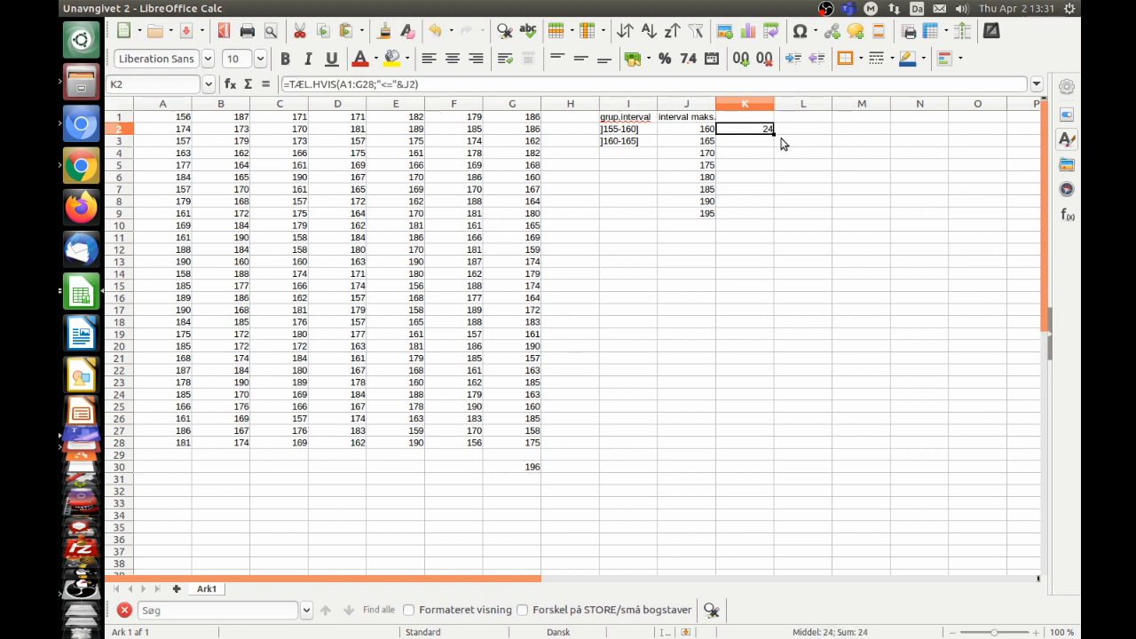
{"action": "left_click", "coordinate": [346, 85]}
{"action": "type", "text": "$"}
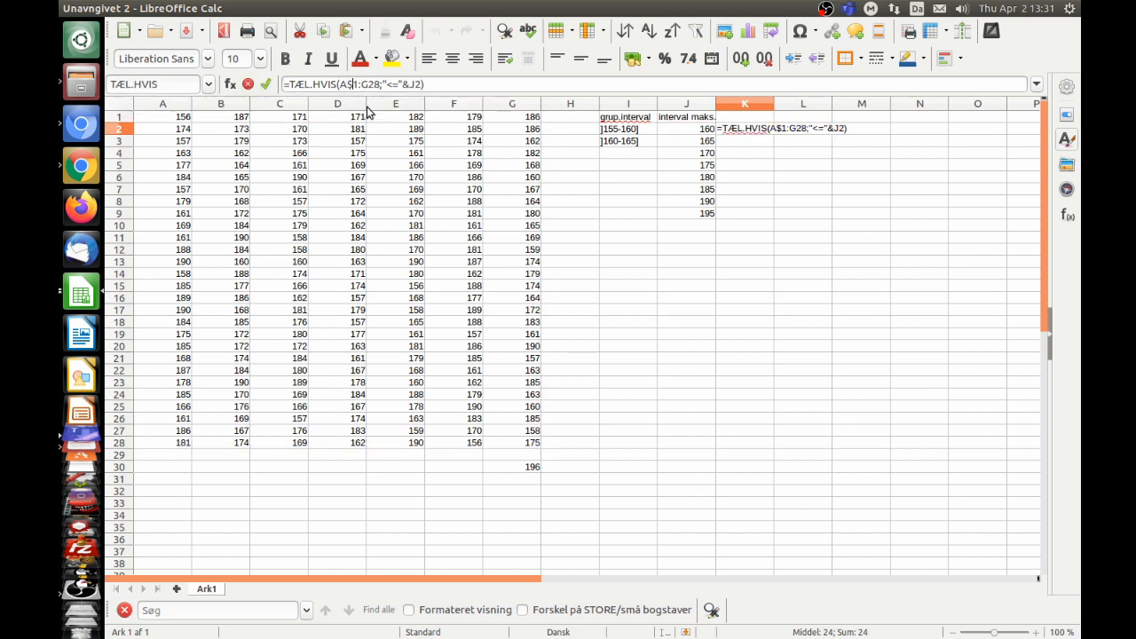
{"action": "key", "text": "Right"}
{"action": "key", "text": "Right"}
{"action": "key", "text": "Right"}
{"action": "type", "text": "$"}
{"action": "key", "text": "Return"}
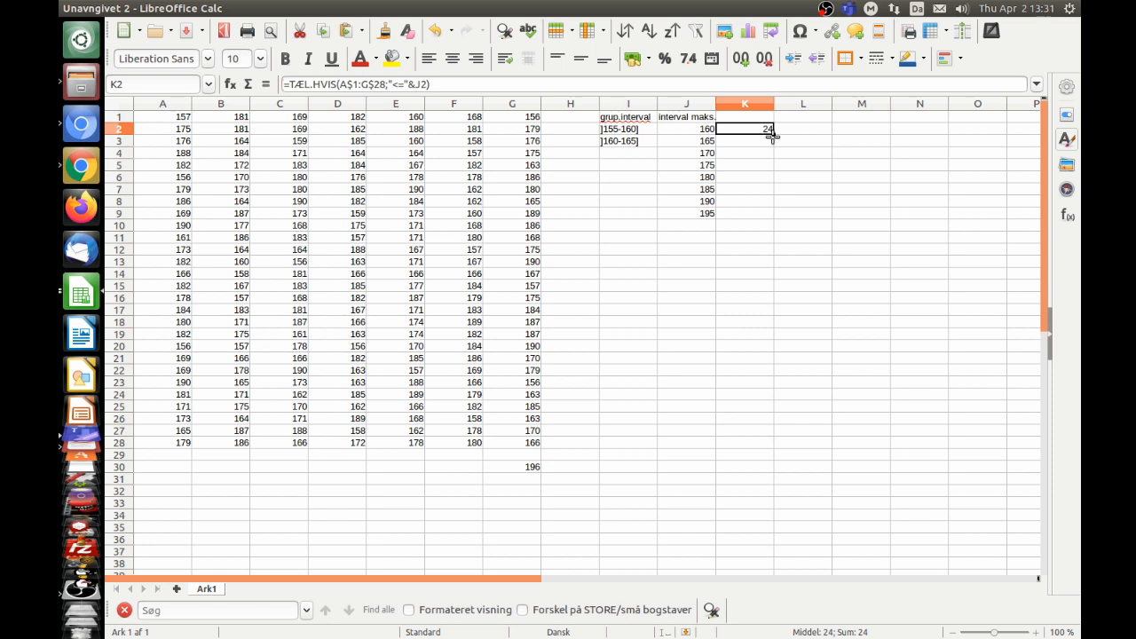
{"action": "left_click_drag", "start_coordinate": [773, 134], "coordinate": [757, 224]}
{"action": "left_click", "coordinate": [757, 218]}
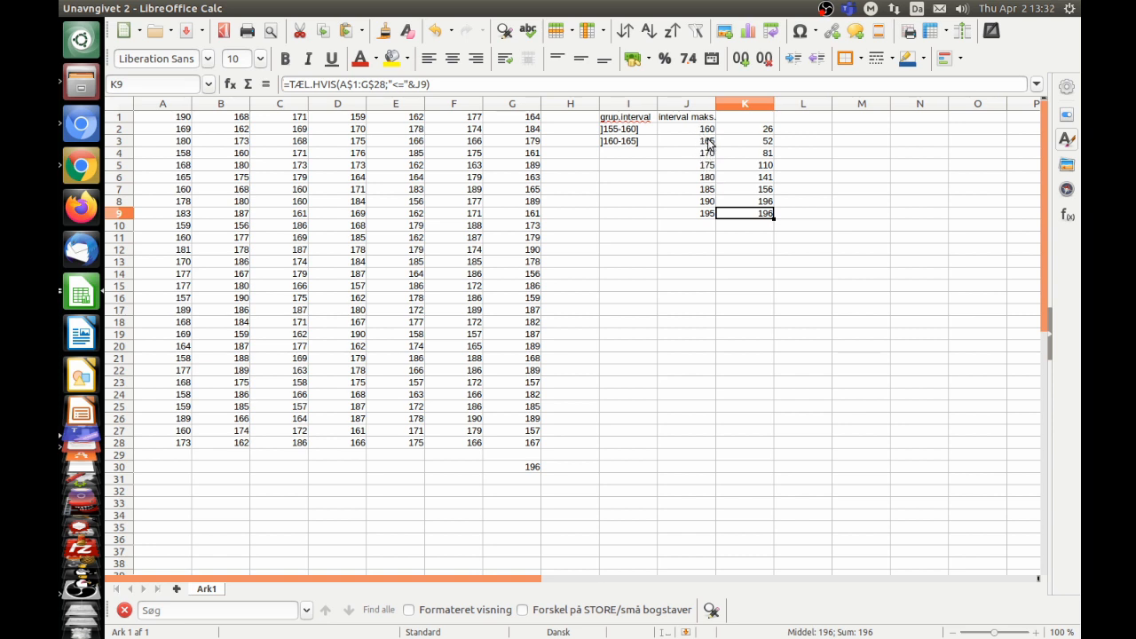
Extend K3's formula by subtracting a copy of its own TÆL.HVIS(A$1:G$28;"<="&J3) expression.
{"action": "left_click", "coordinate": [746, 144]}
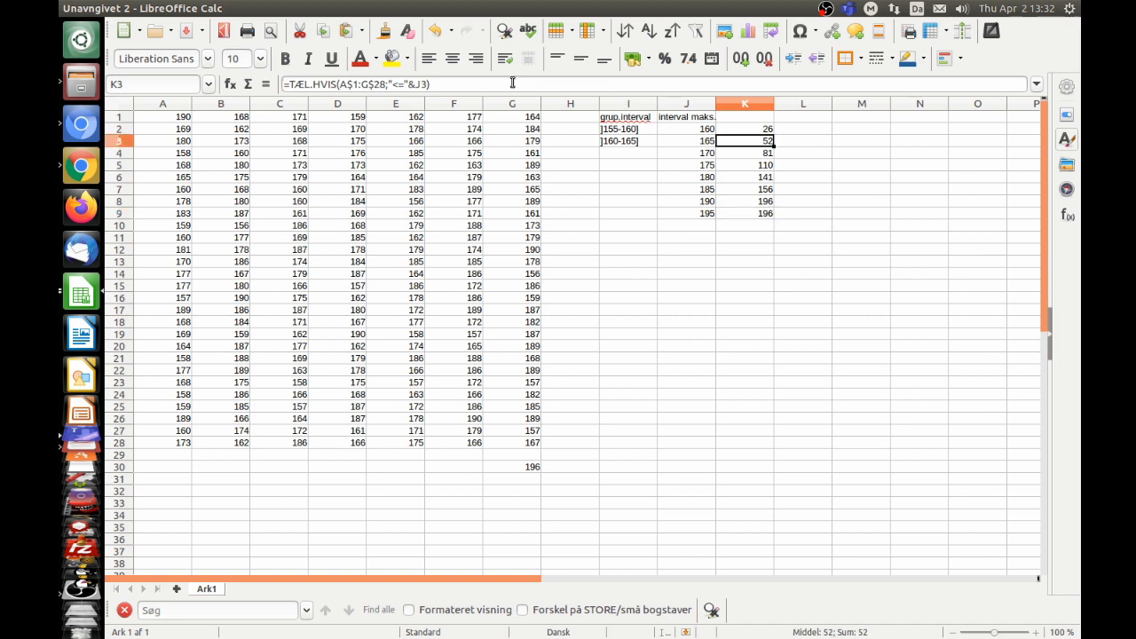
{"action": "left_click", "coordinate": [513, 82]}
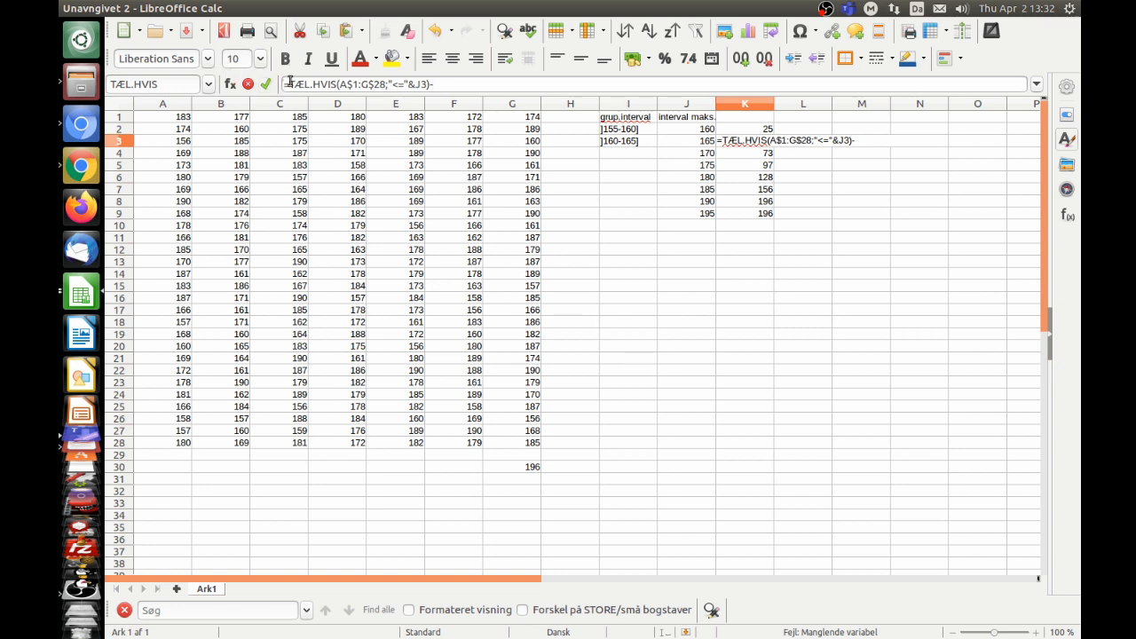
{"action": "left_click_drag", "start_coordinate": [290, 82], "coordinate": [432, 86]}
{"action": "key", "text": "ctrl+c"}
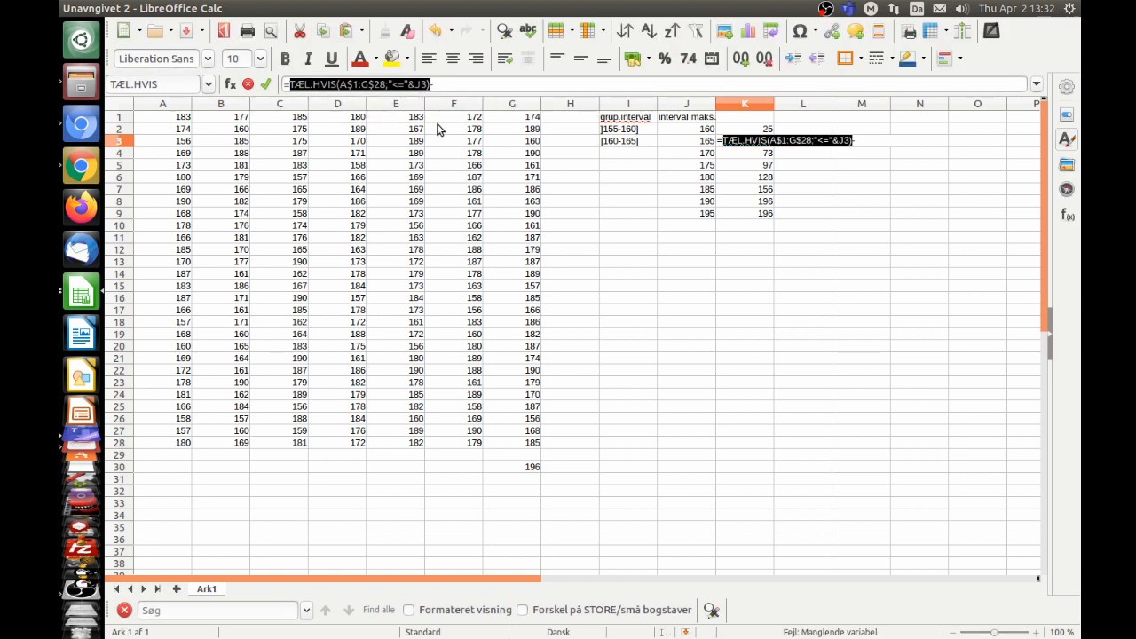
{"action": "key", "text": "Right"}
{"action": "key", "text": "ctrl+v"}
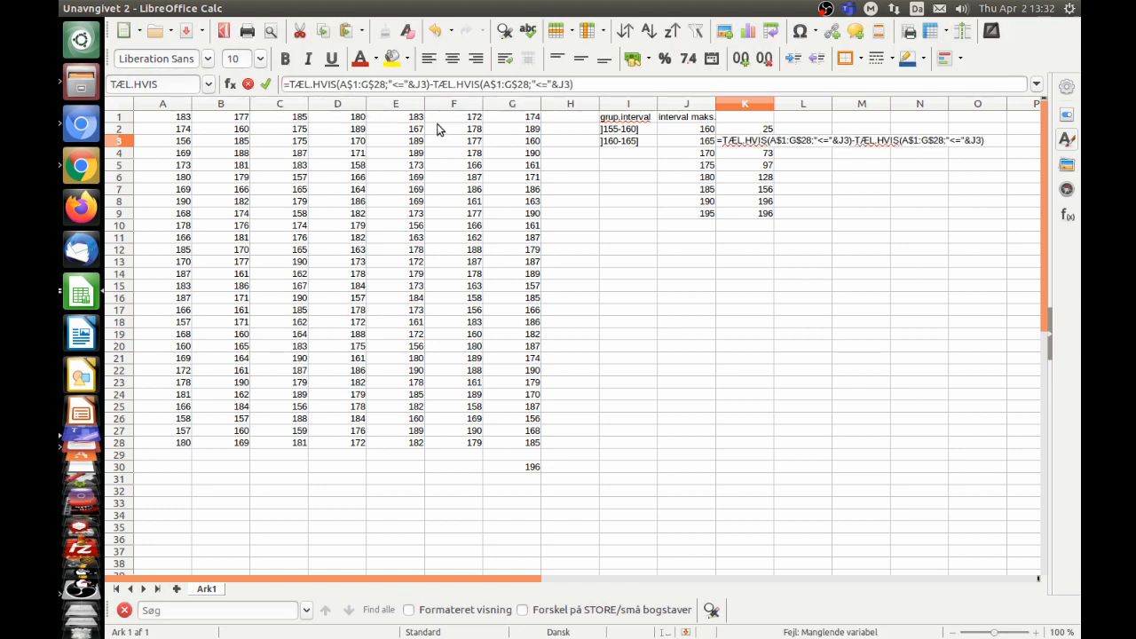
{"action": "key", "text": "Return"}
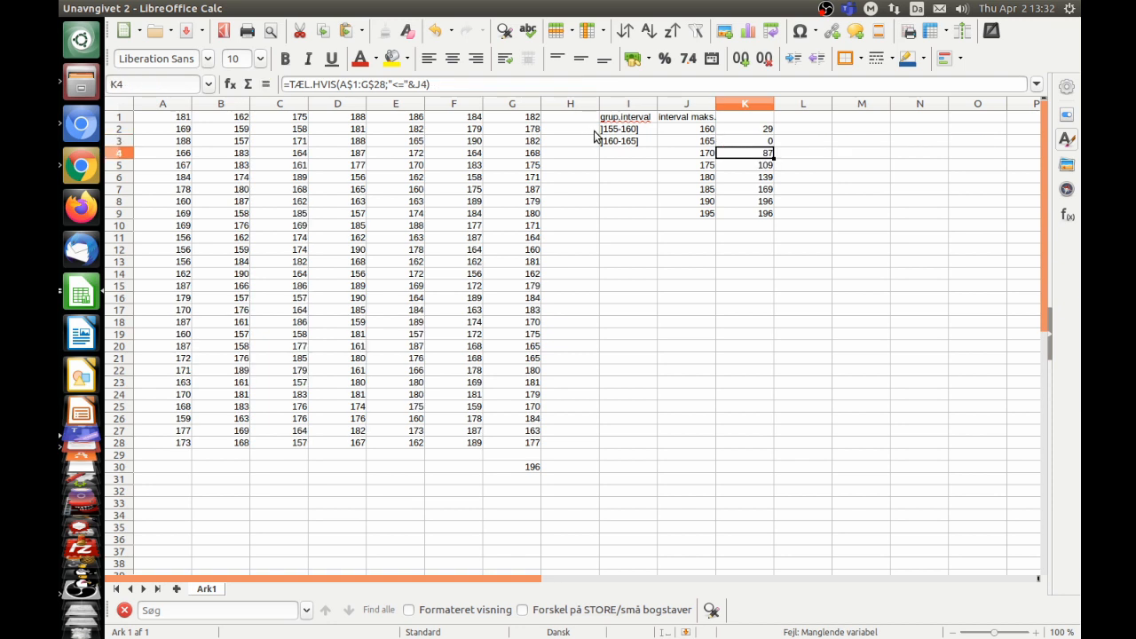
Change the limit reference in K3's subtracted TÆL.HVIS expression to J2.
{"action": "key", "text": "Up"}
{"action": "left_click", "coordinate": [555, 84]}
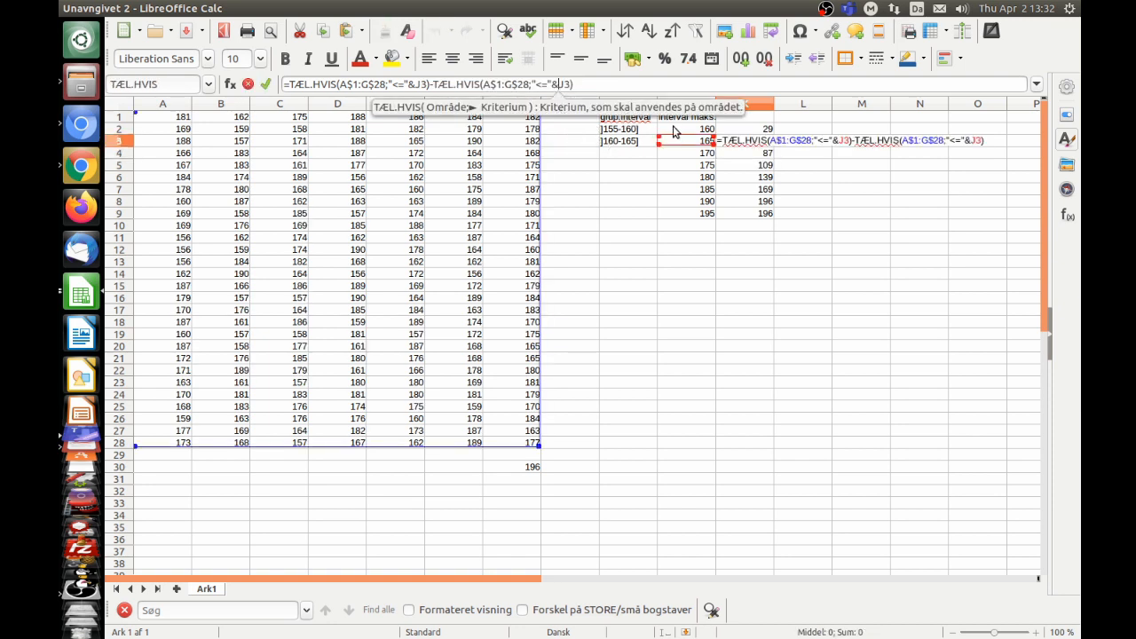
{"action": "key", "text": "BackSpace"}
{"action": "type", "text": "1"}
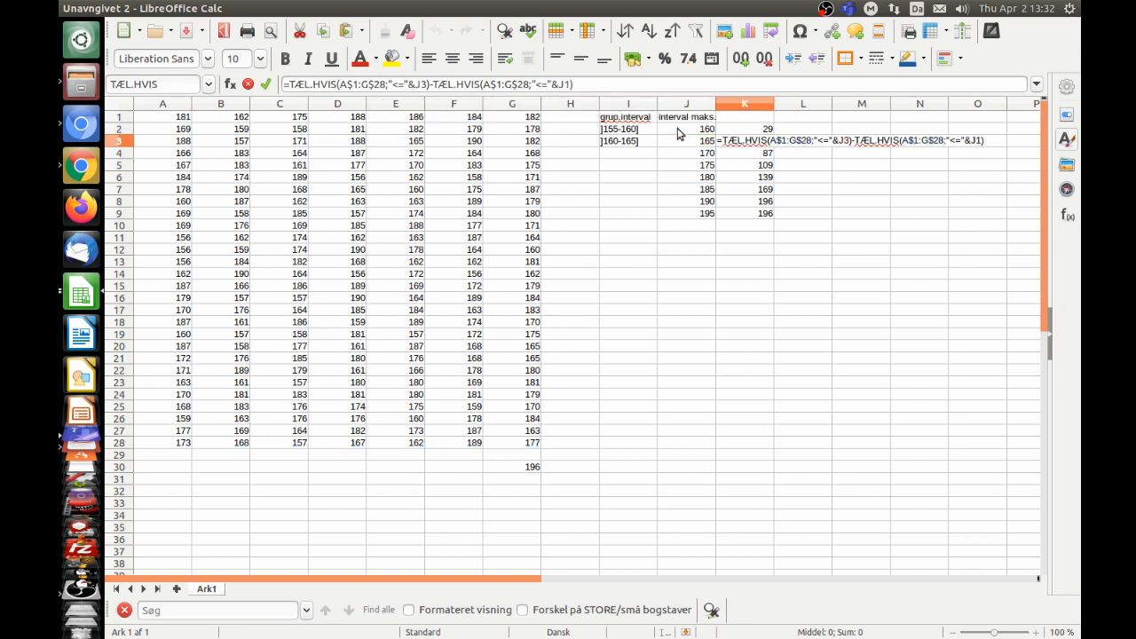
{"action": "key", "text": "BackSpace"}
{"action": "type", "text": "2"}
{"action": "key", "text": "Return"}
{"action": "key", "text": "Up"}
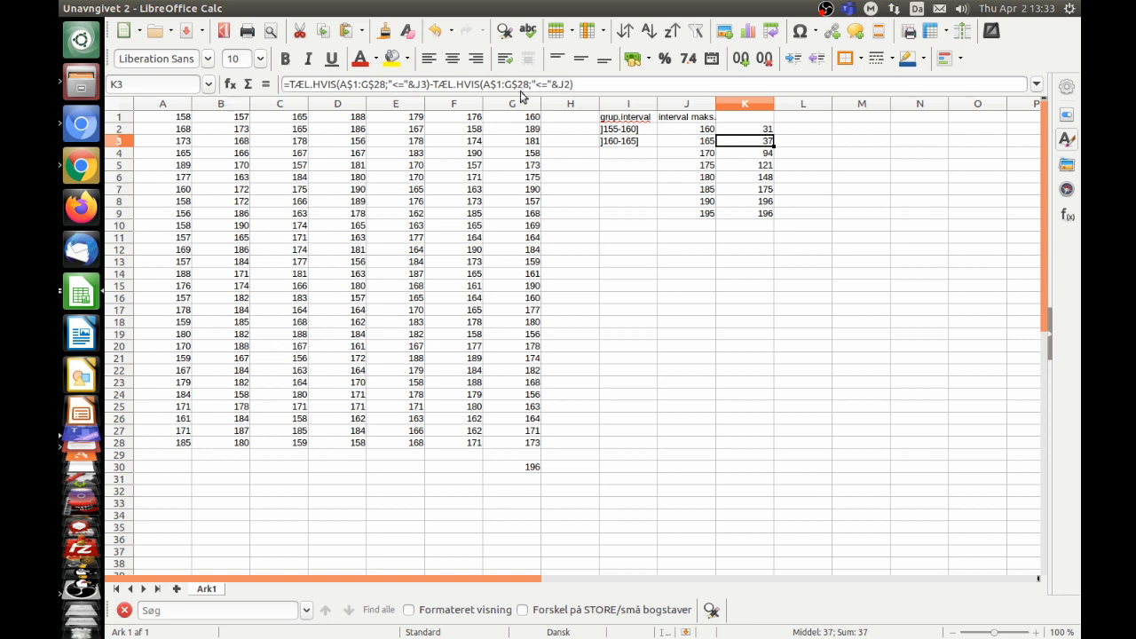
Copy K3's difference formula down the column through K9.
{"action": "double_click", "coordinate": [741, 147]}
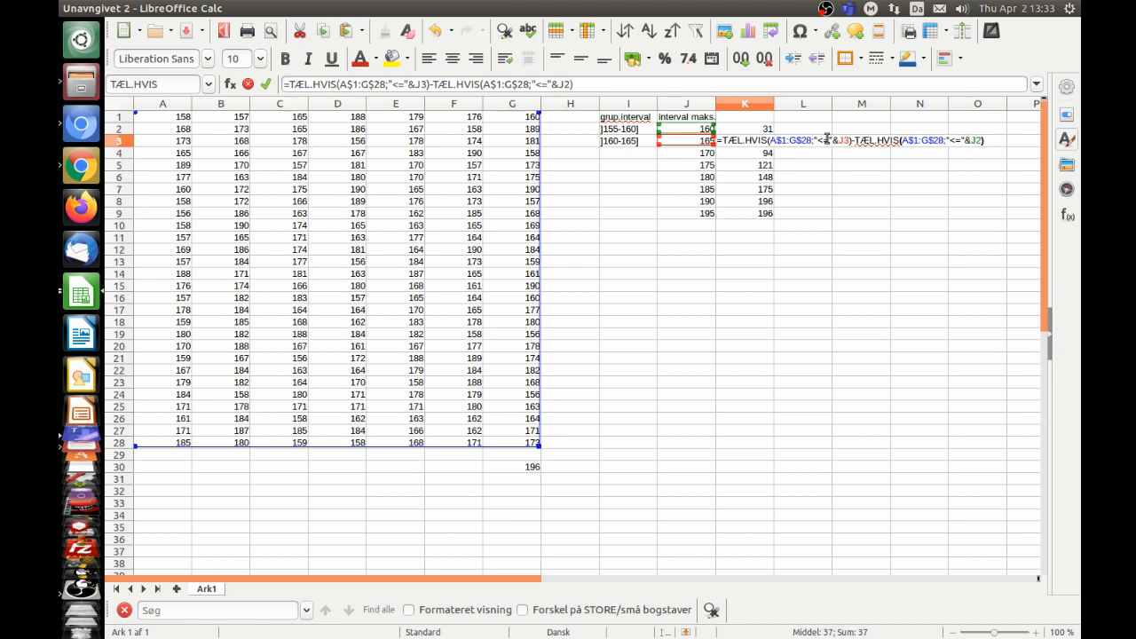
{"action": "key", "text": "Return"}
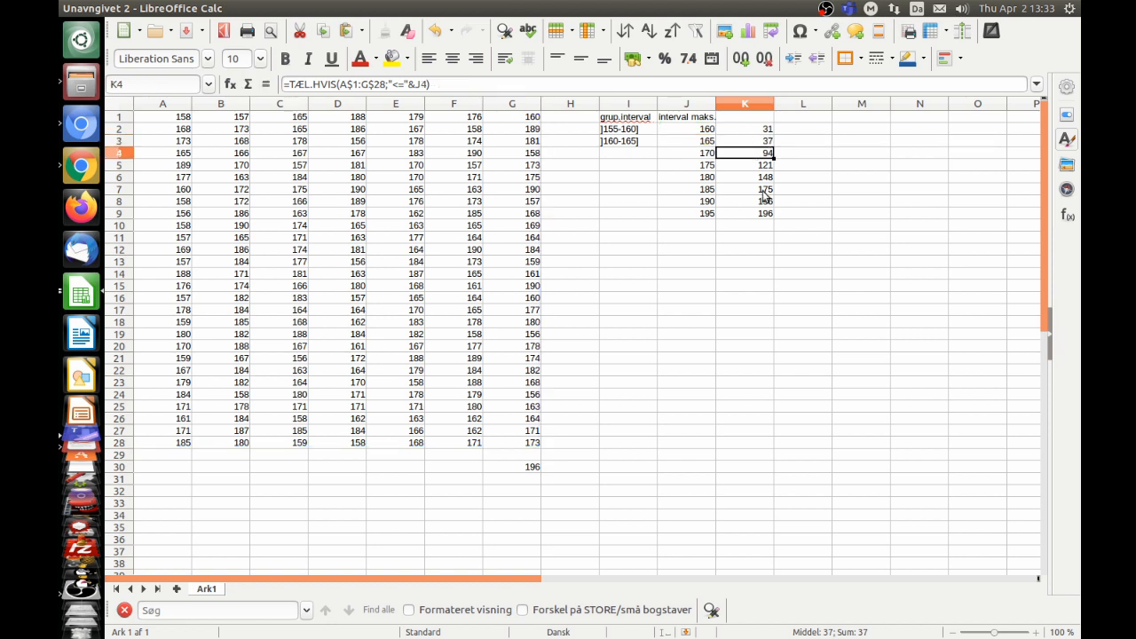
{"action": "left_click", "coordinate": [765, 142]}
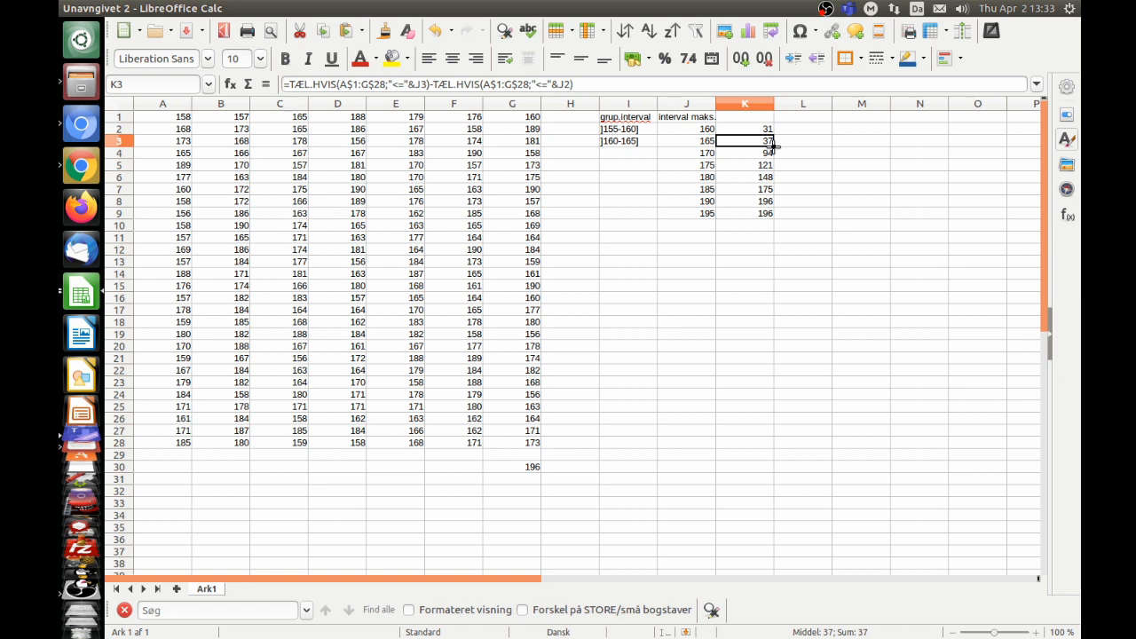
{"action": "left_click_drag", "start_coordinate": [773, 147], "coordinate": [770, 215]}
{"action": "left_click", "coordinate": [767, 286]}
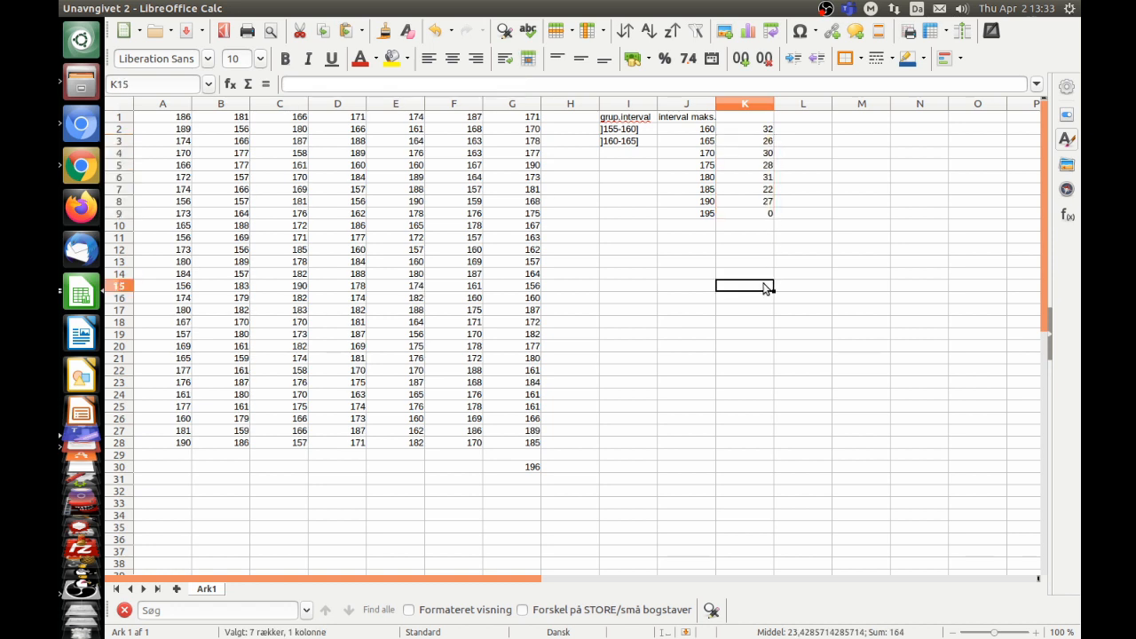
Add up the interval counts K2:K9 in cell K11 with a sum formula.
{"action": "left_click", "coordinate": [743, 238]}
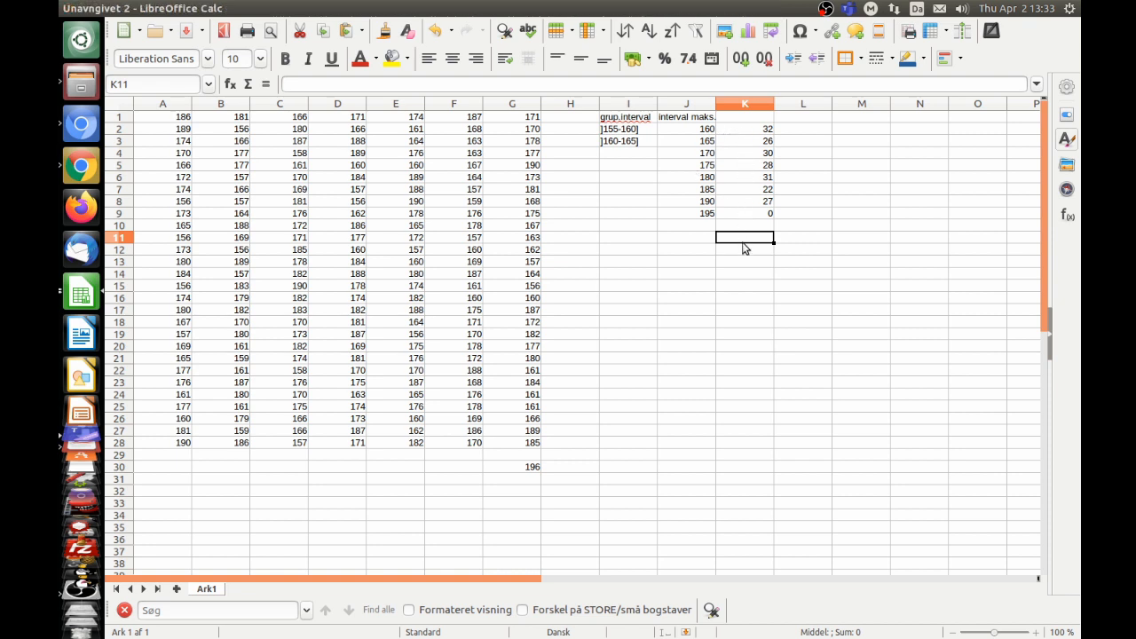
{"action": "type", "text": "s"}
{"action": "key", "text": "BackSpace"}
{"action": "type", "text": "=sum("}
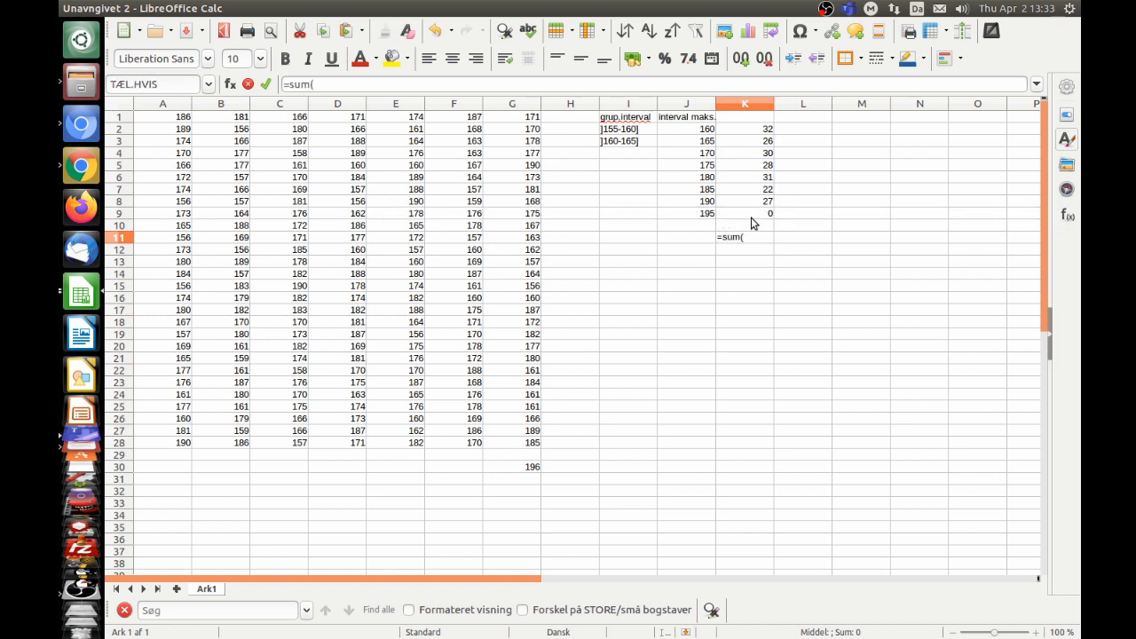
{"action": "left_click_drag", "start_coordinate": [751, 215], "coordinate": [751, 132]}
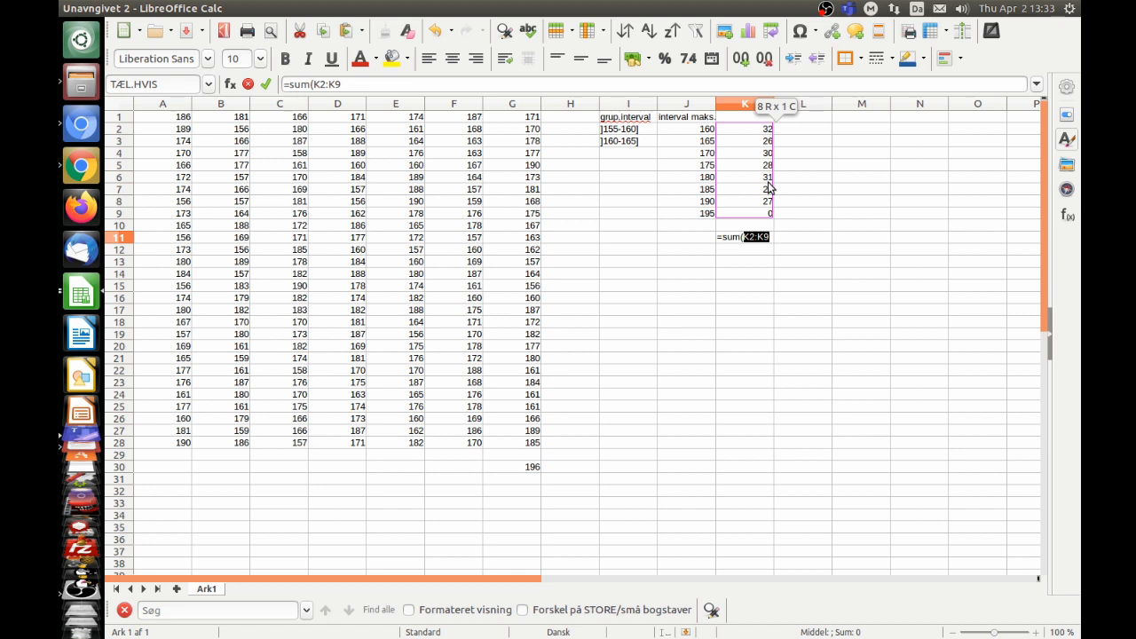
{"action": "key", "text": "Return"}
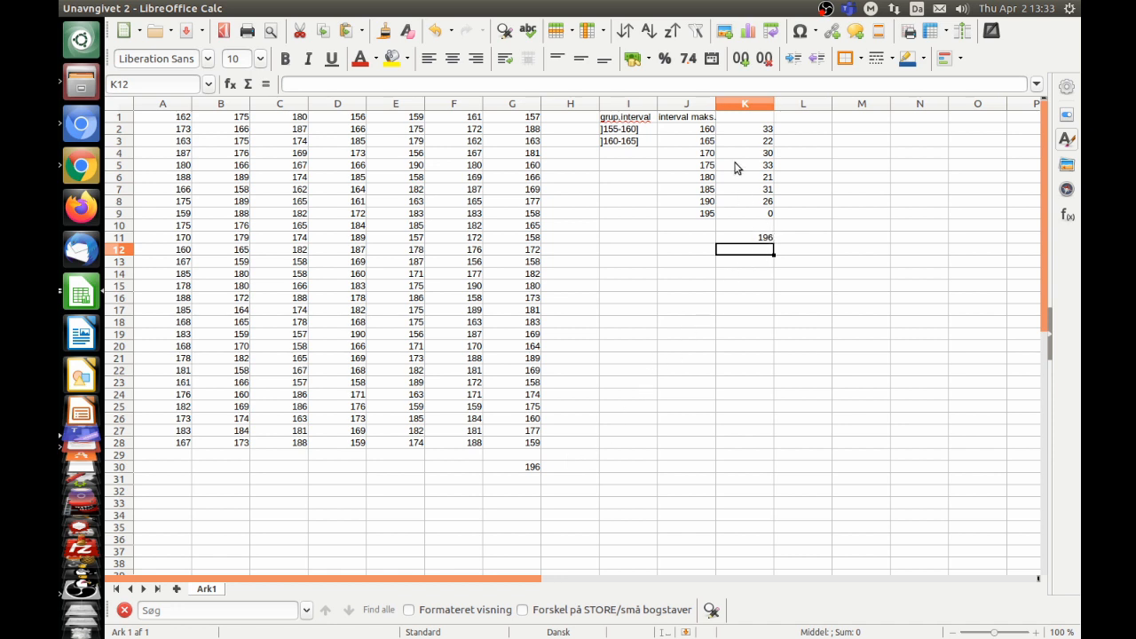
Enter the column headings "hyppighed" in K1 and "frekvens" in L1.
{"action": "left_click", "coordinate": [733, 117]}
{"action": "type", "text": "hyp"}
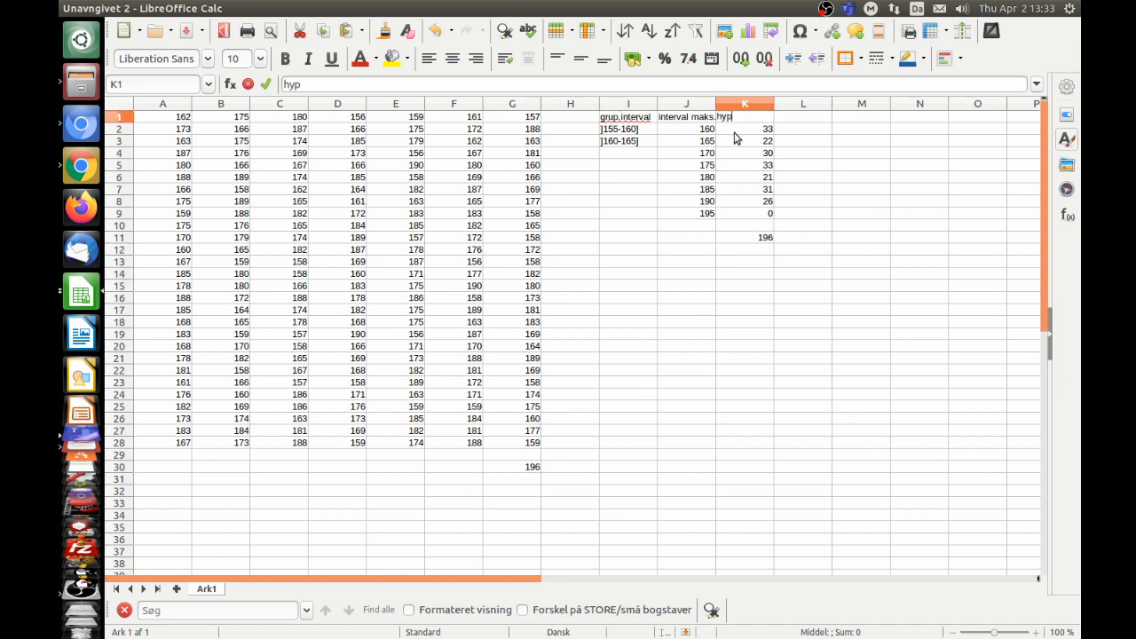
{"action": "type", "text": "pighed"}
{"action": "key", "text": "Return"}
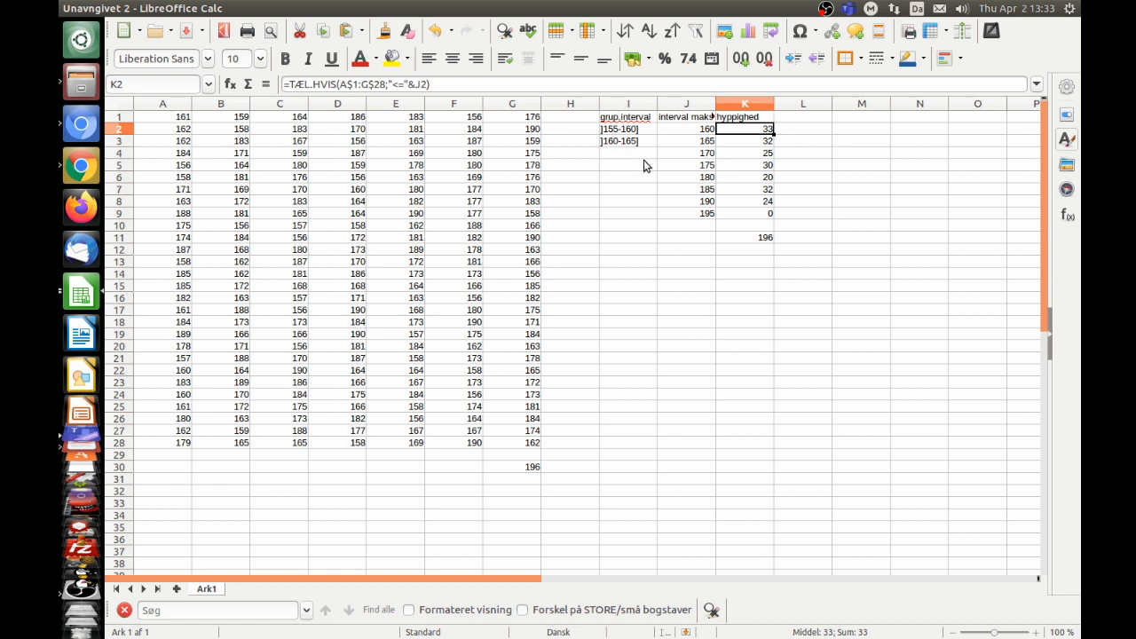
{"action": "left_click", "coordinate": [800, 128]}
{"action": "left_click", "coordinate": [801, 120]}
{"action": "type", "text": "frekvens"}
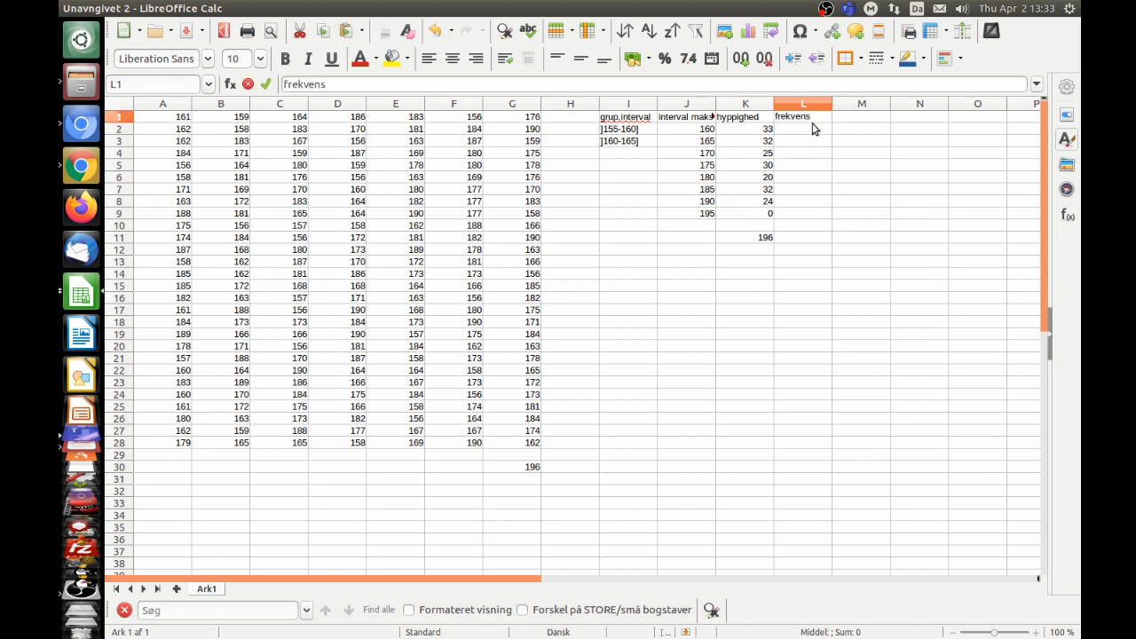
{"action": "key", "text": "Return"}
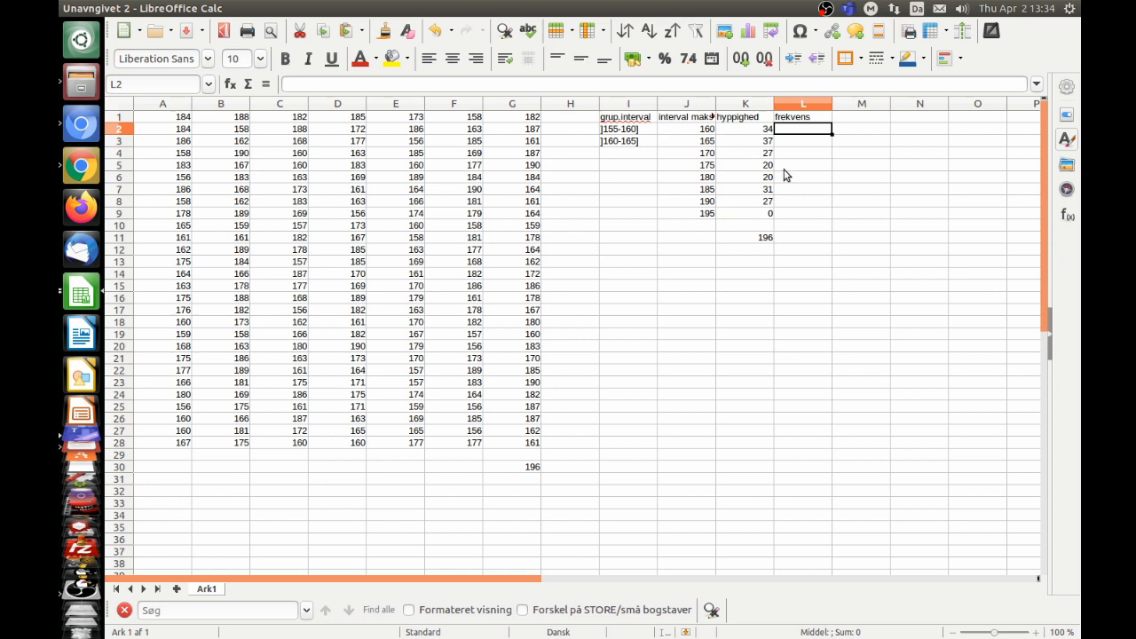
{"action": "left_click", "coordinate": [162, 120]}
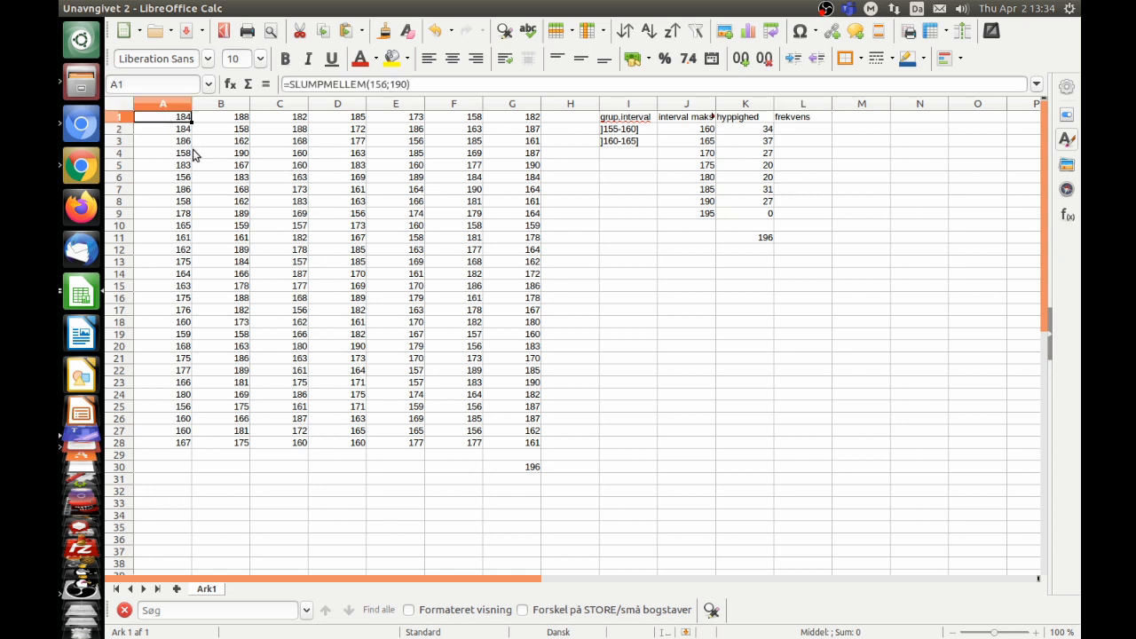
{"action": "left_click", "coordinate": [238, 166]}
{"action": "left_click", "coordinate": [322, 286]}
{"action": "left_click", "coordinate": [473, 395]}
{"action": "left_click", "coordinate": [513, 433]}
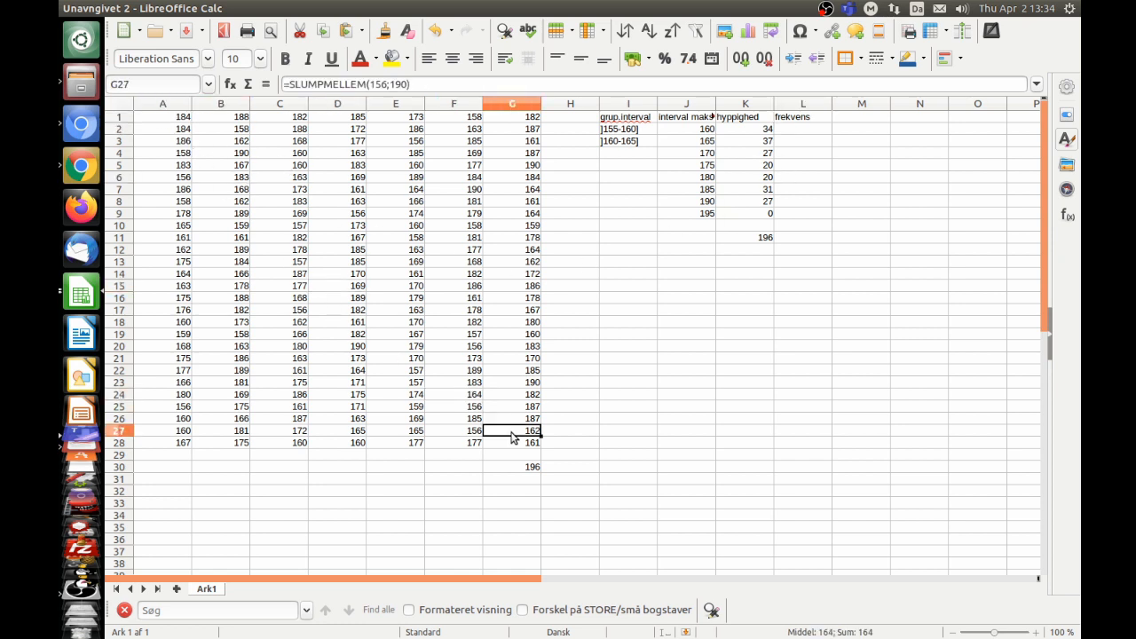
{"action": "left_click", "coordinate": [519, 348]}
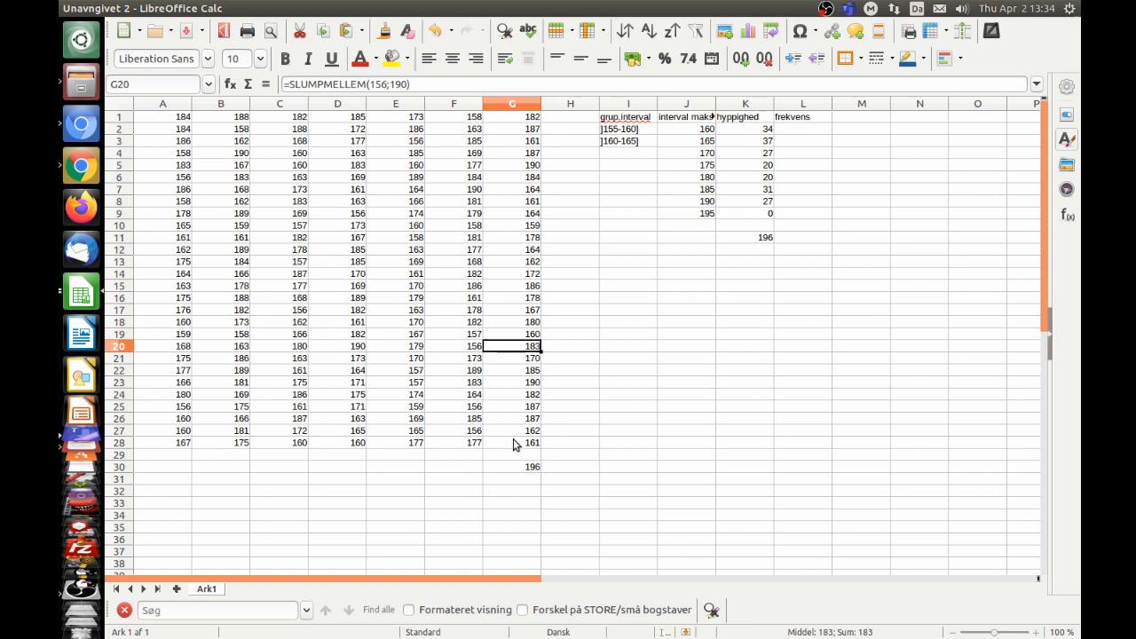
Replace the random formulas in A1:G28 with fixed values by cutting the range and pasting it back as numbers only (Tal).
{"action": "left_click_drag", "start_coordinate": [513, 444], "coordinate": [177, 118]}
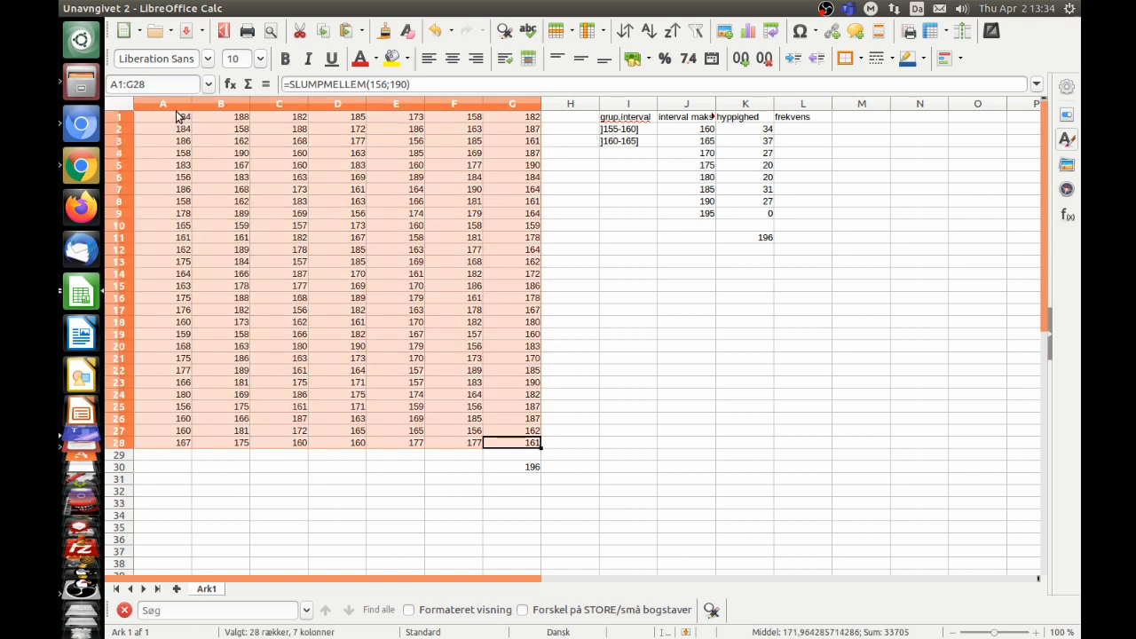
{"action": "key", "text": "ctrl+x"}
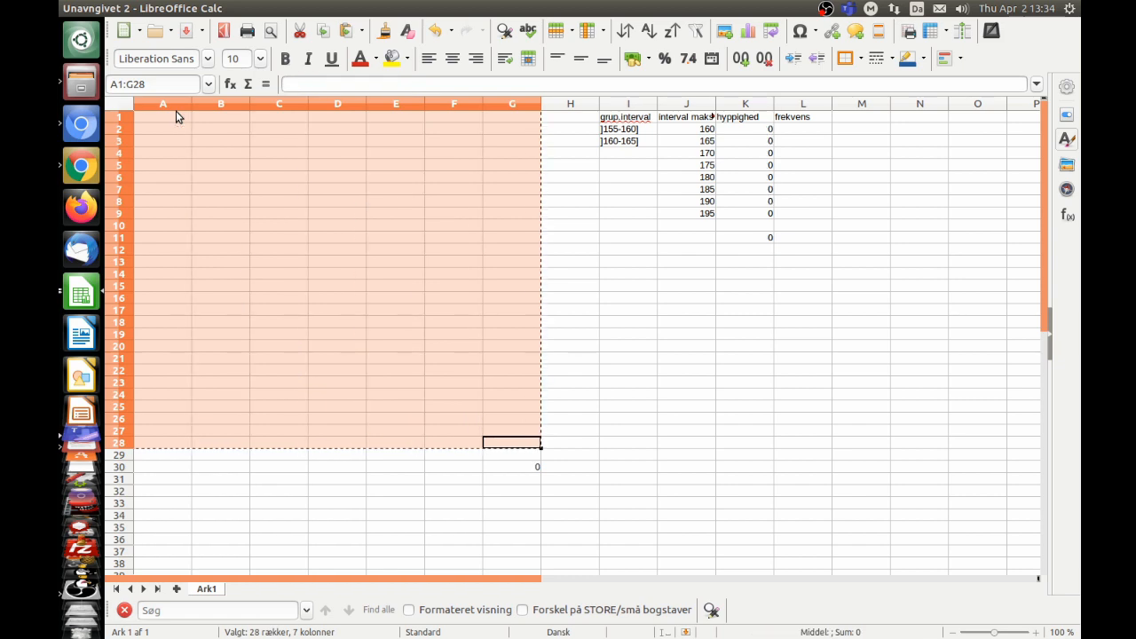
{"action": "key", "text": "ctrl+shift+v"}
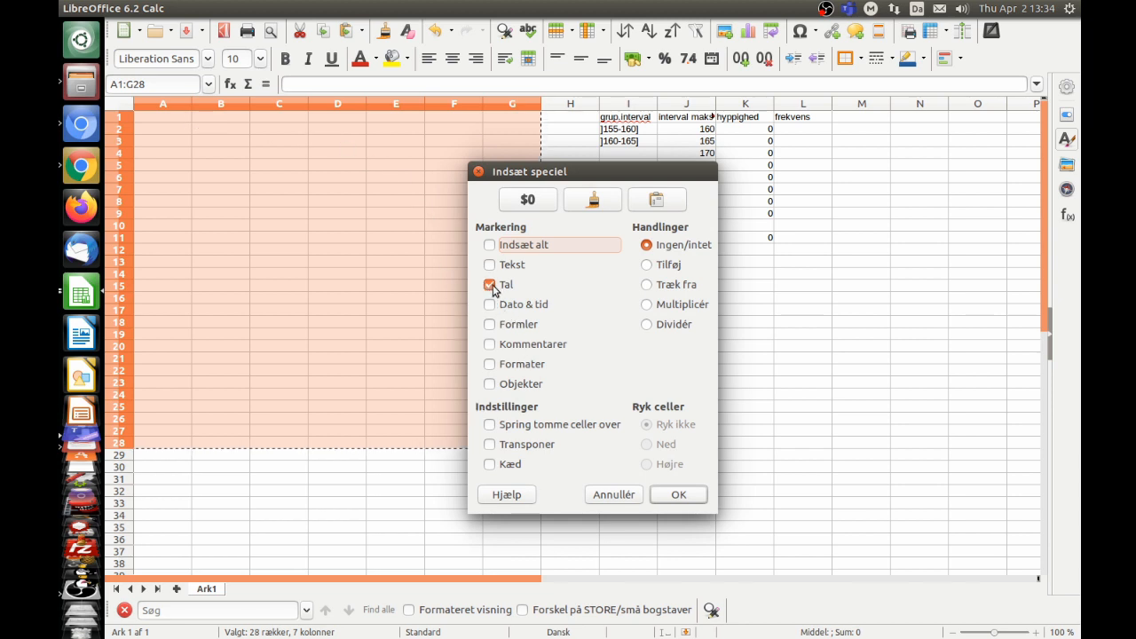
{"action": "left_click", "coordinate": [679, 494]}
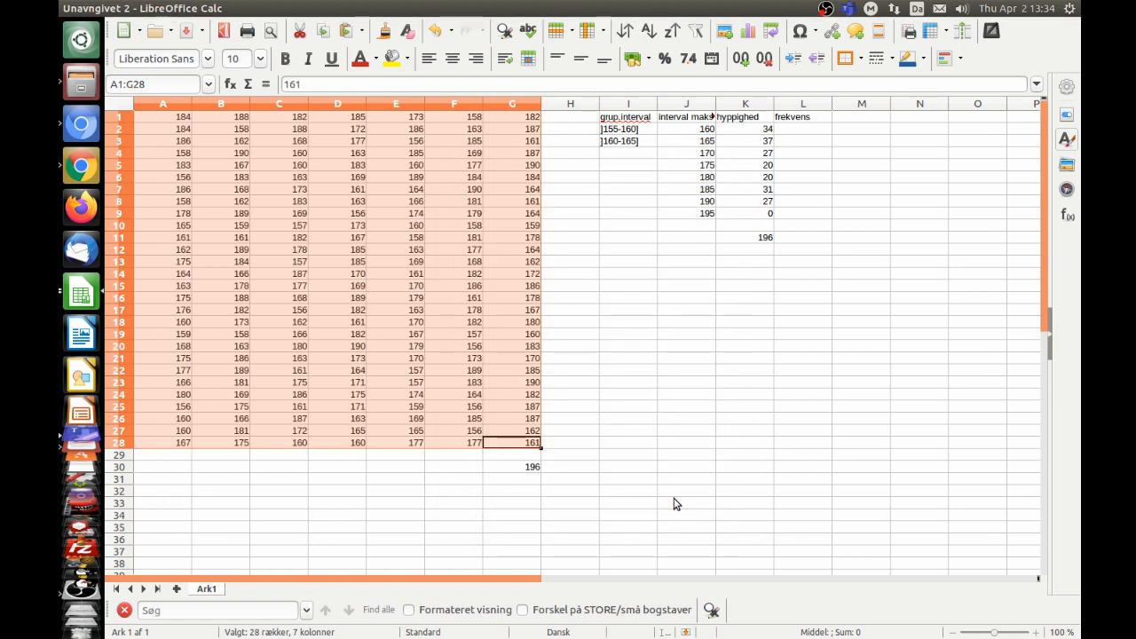
{"action": "left_click", "coordinate": [509, 394]}
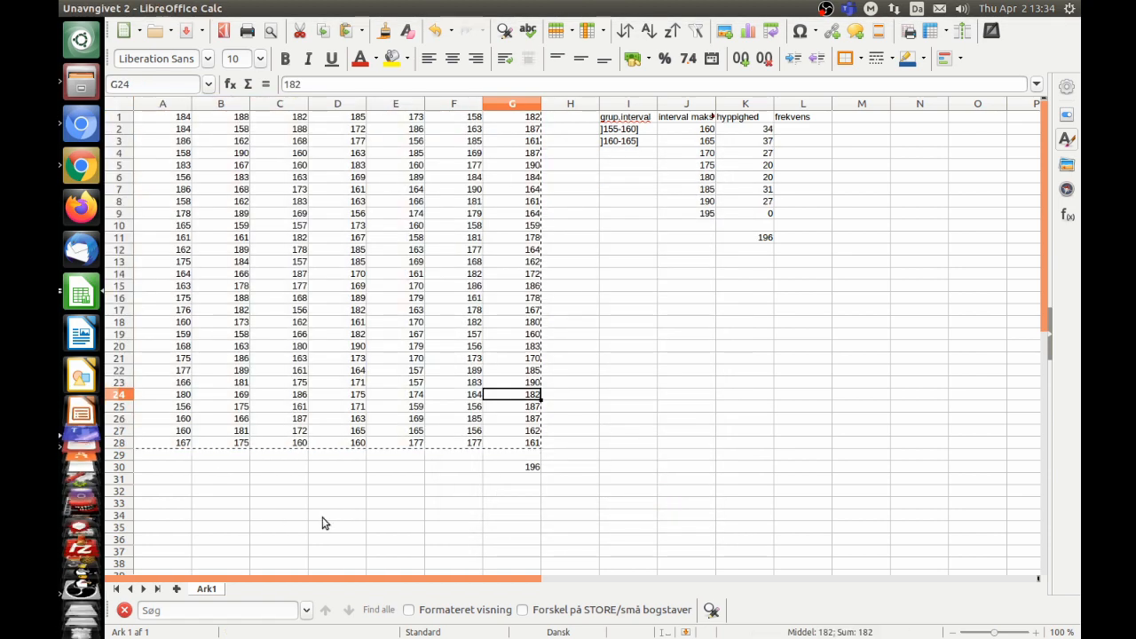
{"action": "left_click", "coordinate": [672, 347]}
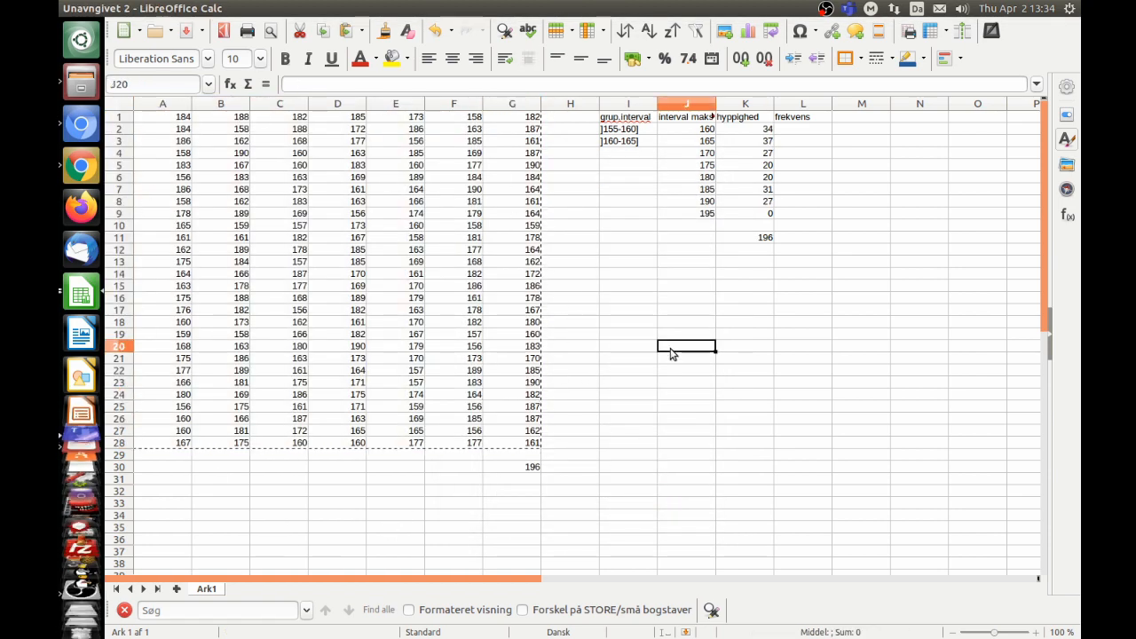
{"action": "double_click", "coordinate": [676, 345]}
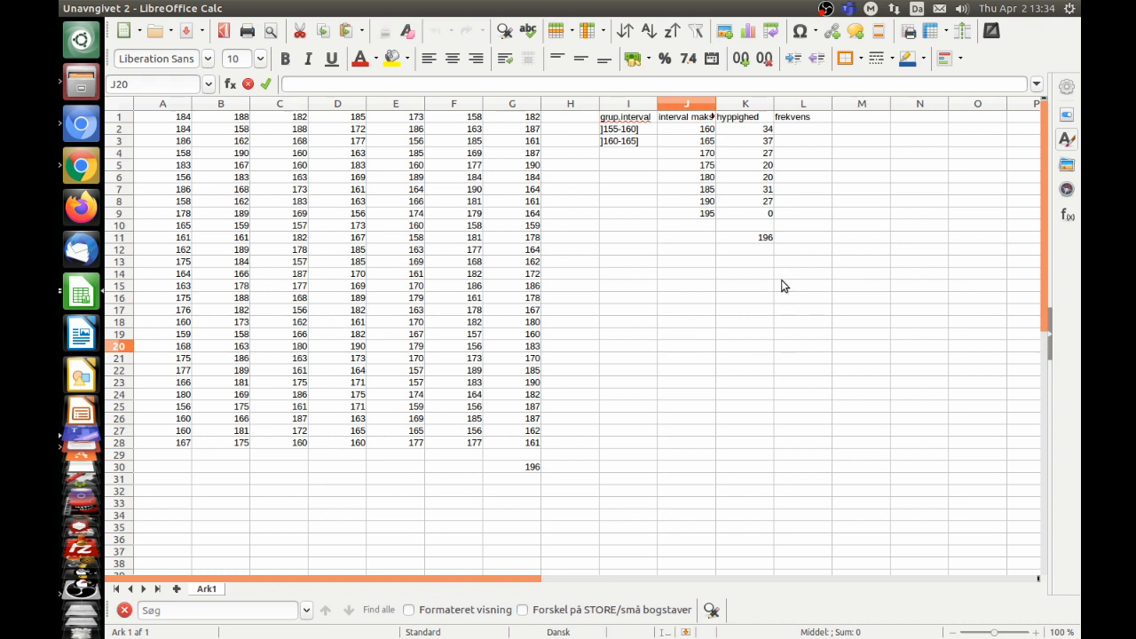
{"action": "left_click", "coordinate": [796, 137]}
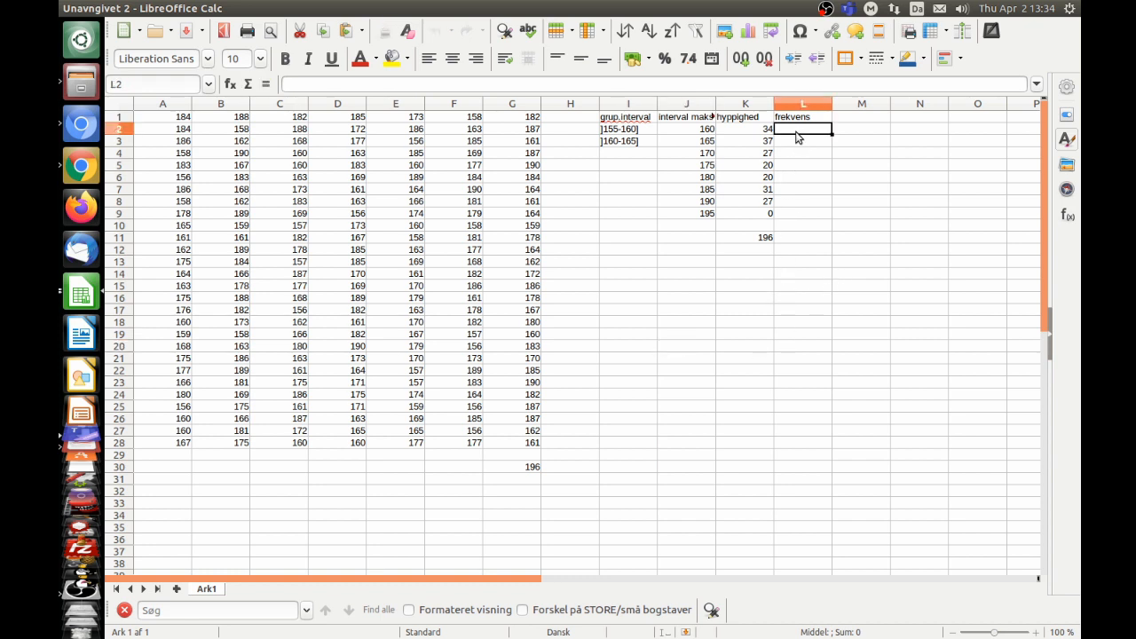
Calculate the first interval's frekvens in L2 with the formula =K2/K$11*100.
{"action": "type", "text": "="}
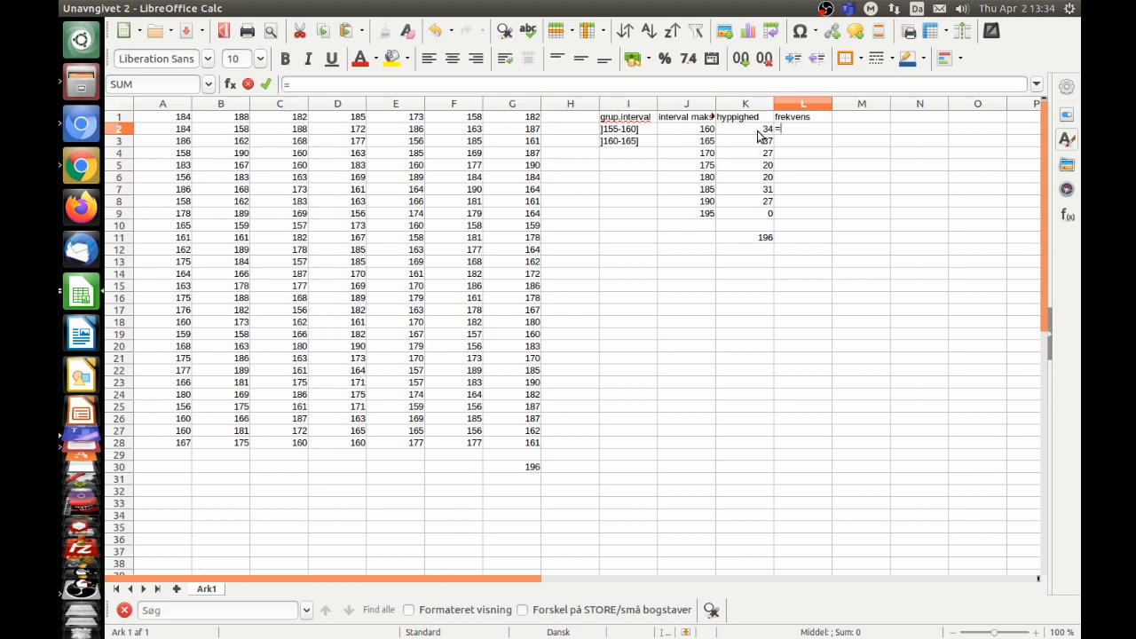
{"action": "left_click", "coordinate": [758, 130]}
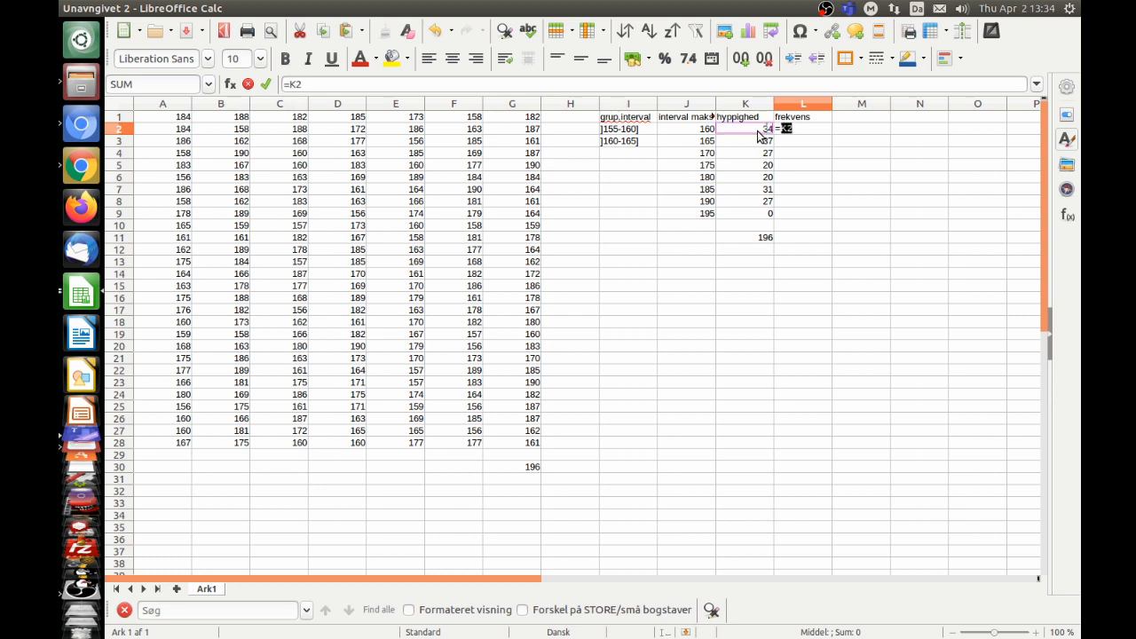
{"action": "type", "text": "/"}
{"action": "left_click", "coordinate": [758, 238]}
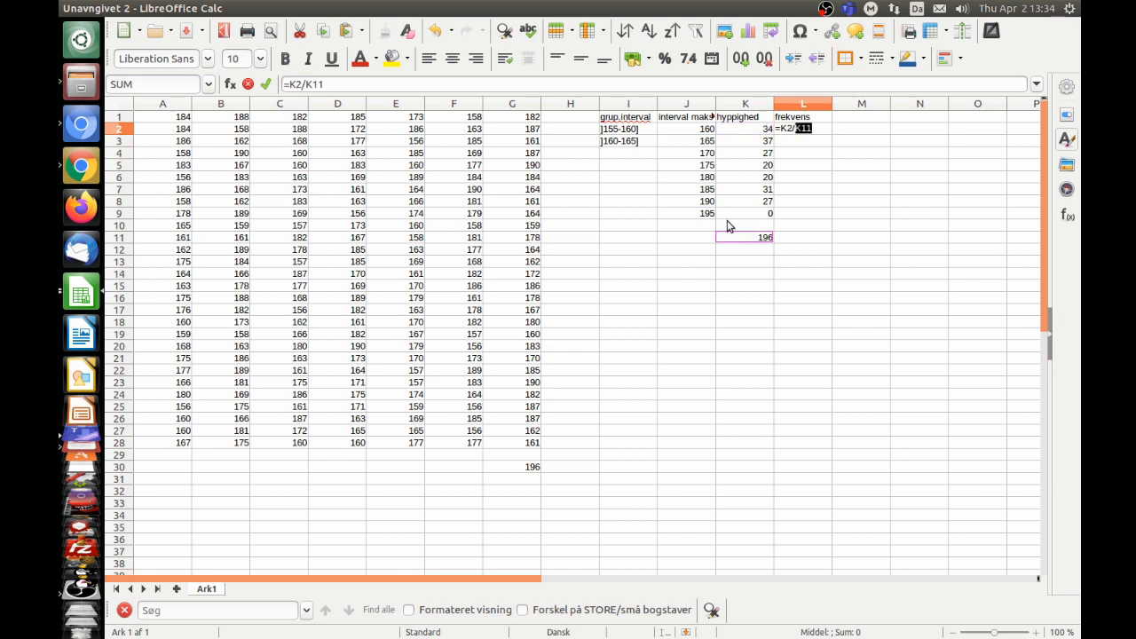
{"action": "type", "text": "*100"}
{"action": "left_click", "coordinate": [307, 83]}
{"action": "type", "text": "$"}
{"action": "key", "text": "Return"}
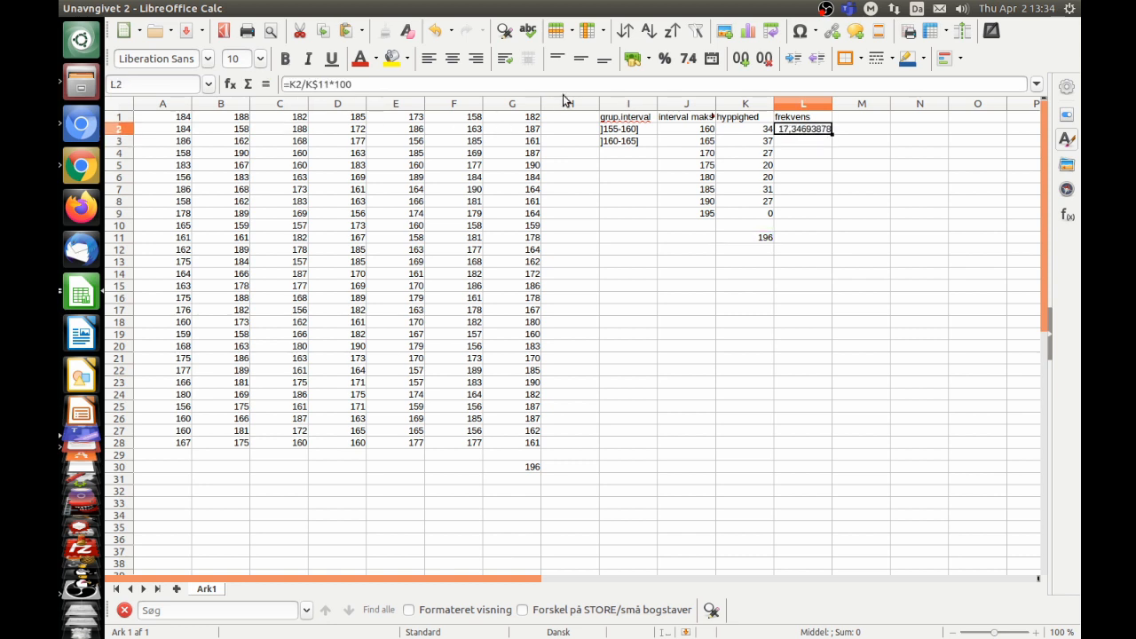
Copy L2's percentage formula down the frekvens column through L9.
{"action": "left_click", "coordinate": [834, 133]}
{"action": "left_click", "coordinate": [825, 132]}
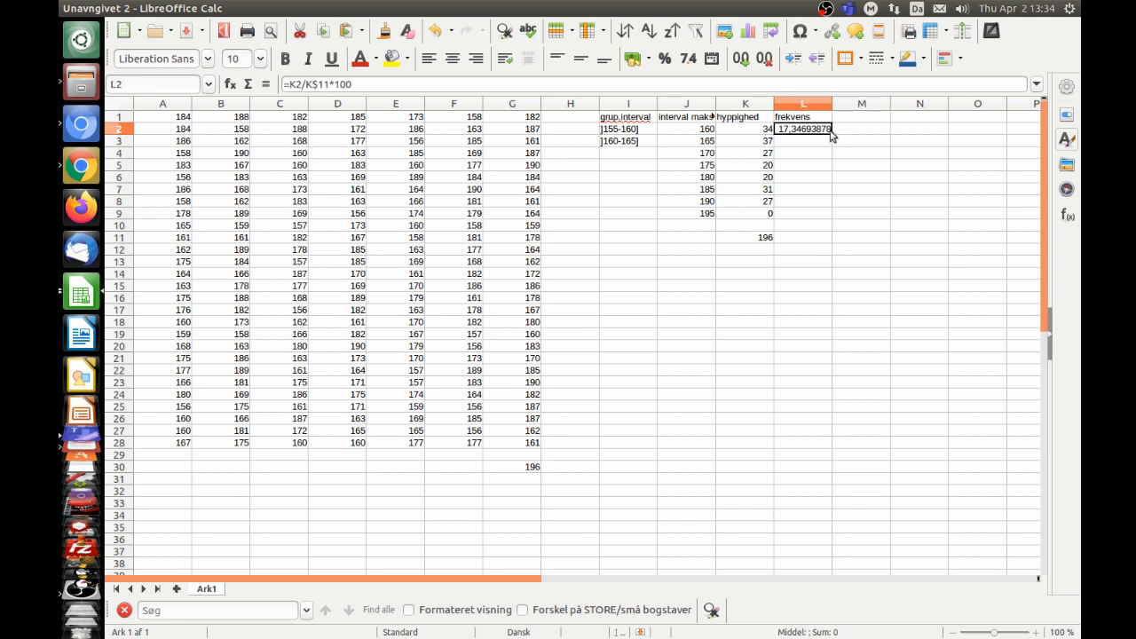
{"action": "left_click_drag", "start_coordinate": [832, 134], "coordinate": [827, 220]}
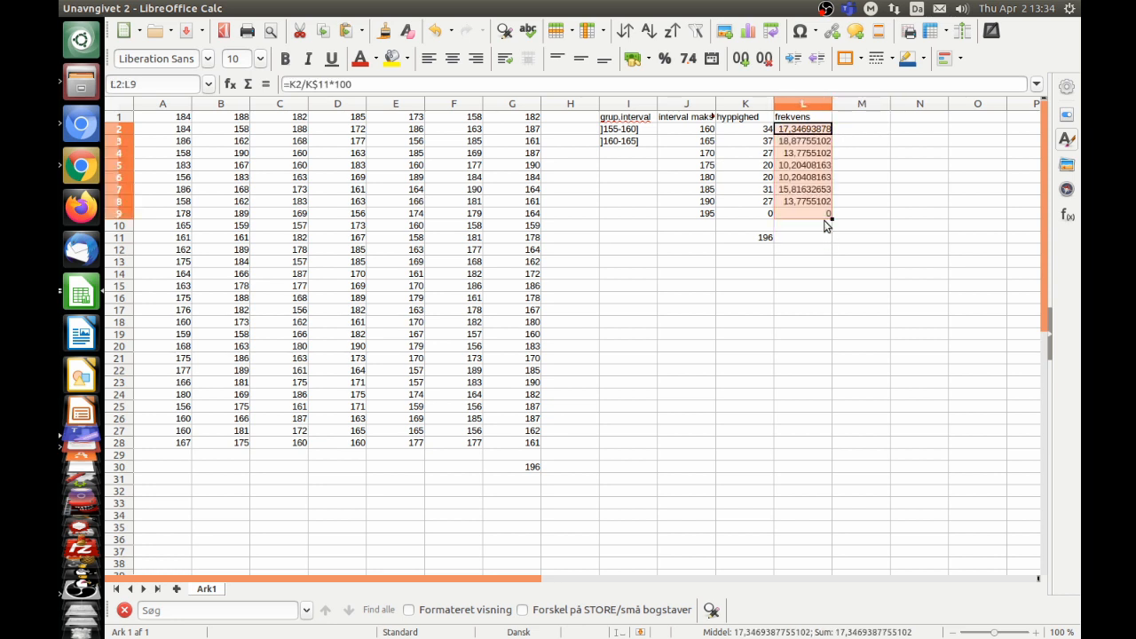
Clear the contents of J9:L9, the row for the empty 195 interval.
{"action": "left_click", "coordinate": [825, 204]}
{"action": "left_click", "coordinate": [815, 223]}
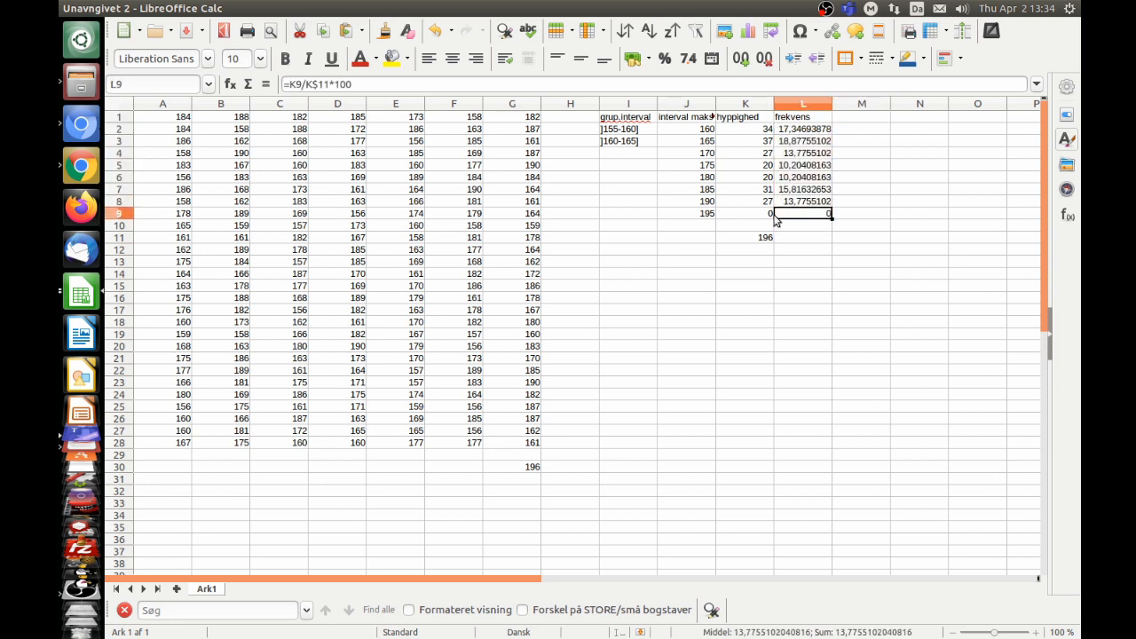
{"action": "left_click_drag", "start_coordinate": [708, 216], "coordinate": [806, 217]}
{"action": "key", "text": "Delete"}
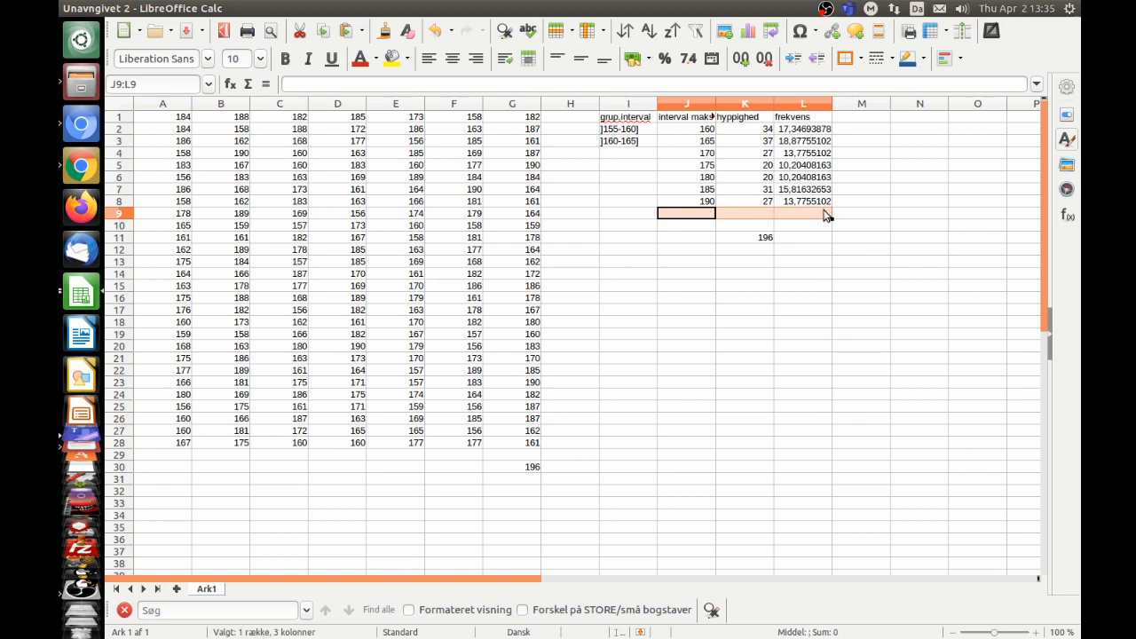
{"action": "left_click", "coordinate": [825, 214]}
{"action": "left_click", "coordinate": [825, 222]}
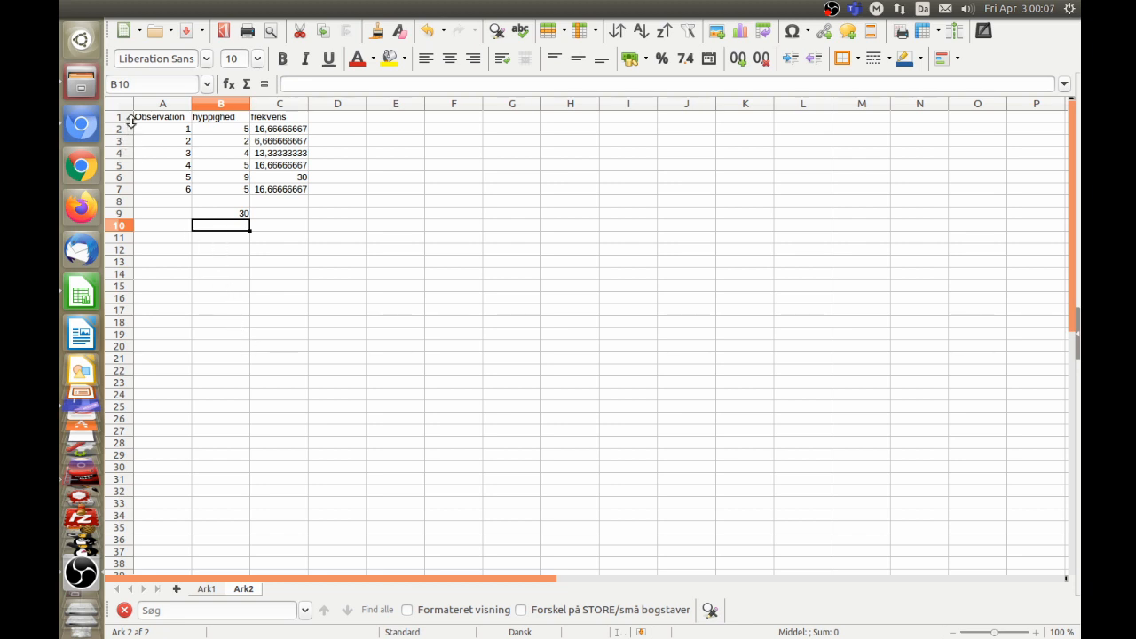
{"action": "left_click_drag", "start_coordinate": [152, 127], "coordinate": [152, 193]}
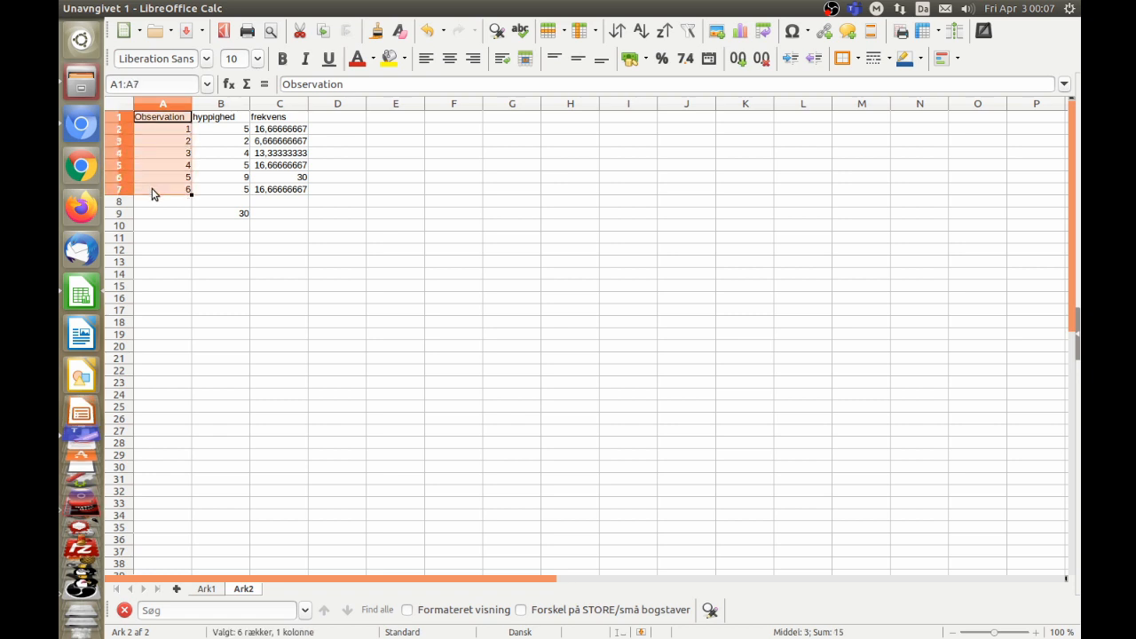
{"action": "left_click", "coordinate": [165, 131]}
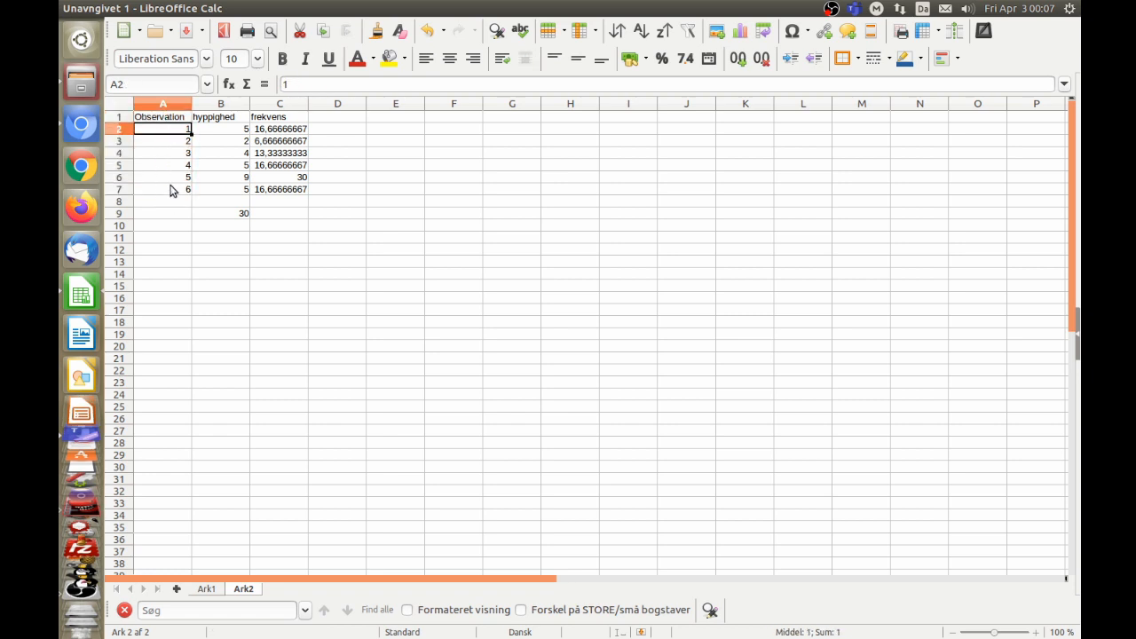
{"action": "left_click", "coordinate": [236, 214]}
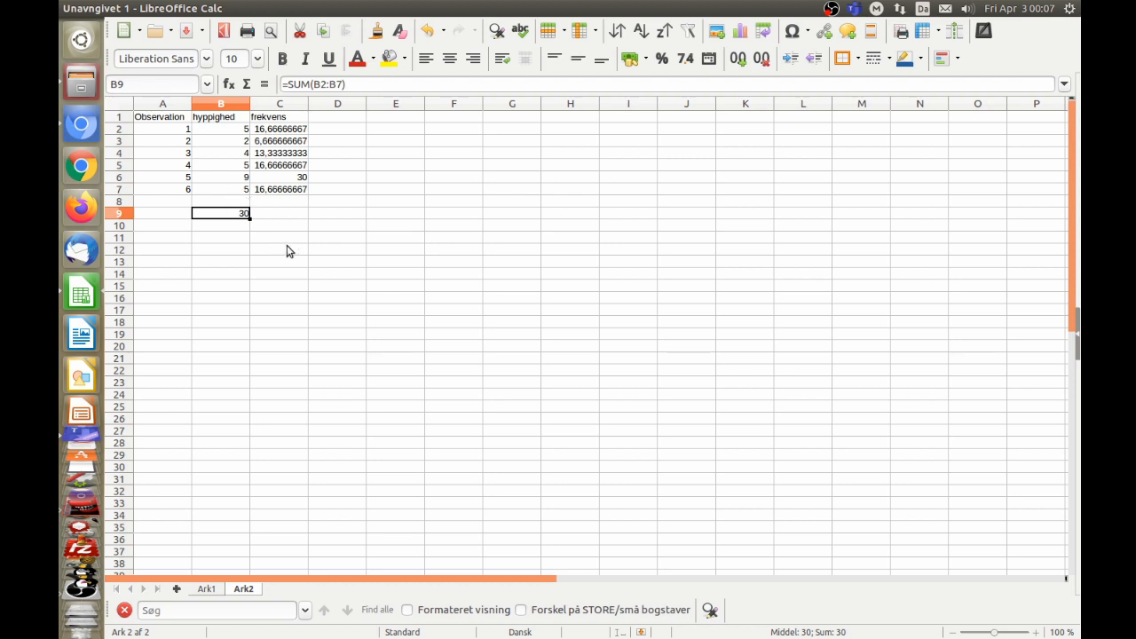
Enter the labels "typetal", "middel" and "mindste" in cells A11 to A13 of Ark2, below the frequency table.
{"action": "left_click", "coordinate": [172, 236]}
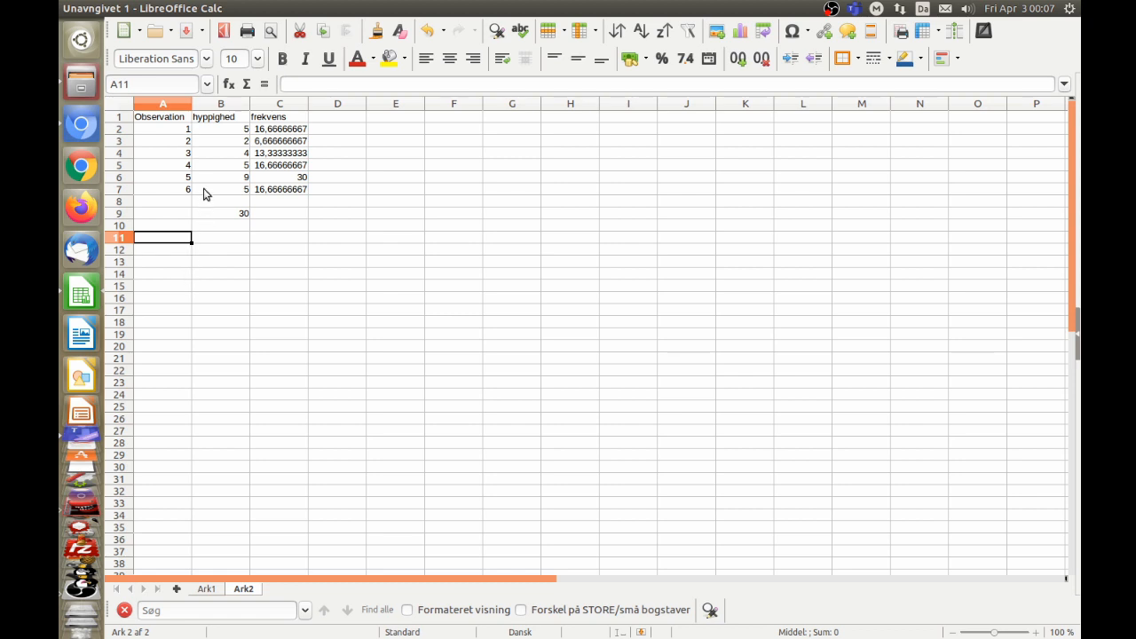
{"action": "type", "text": "typetal"}
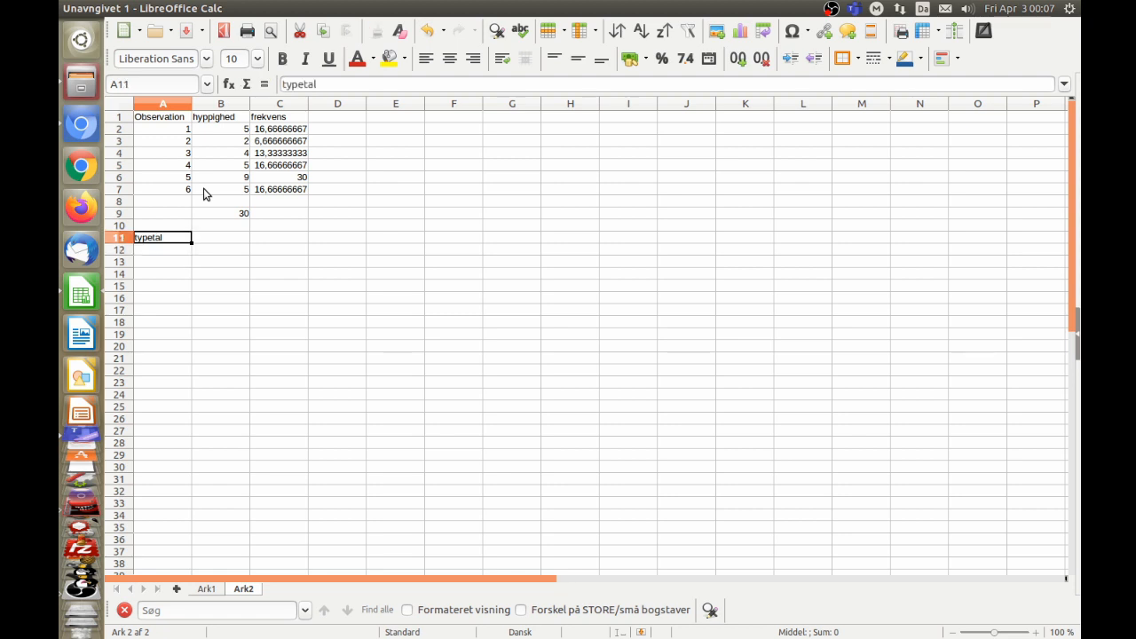
{"action": "key", "text": "Return"}
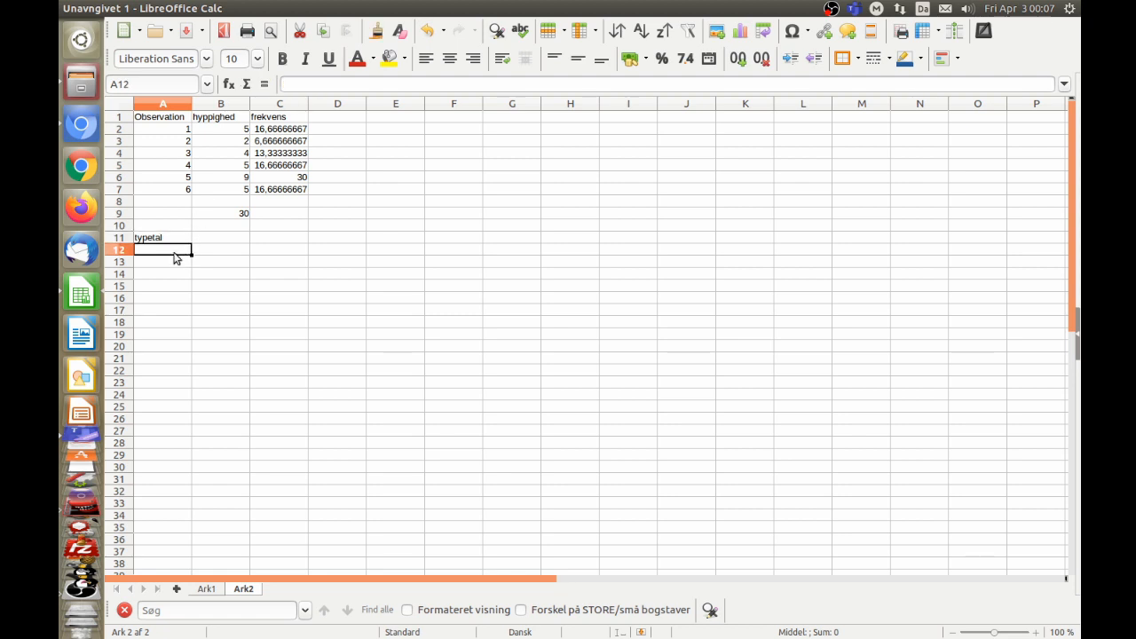
{"action": "type", "text": "middel"}
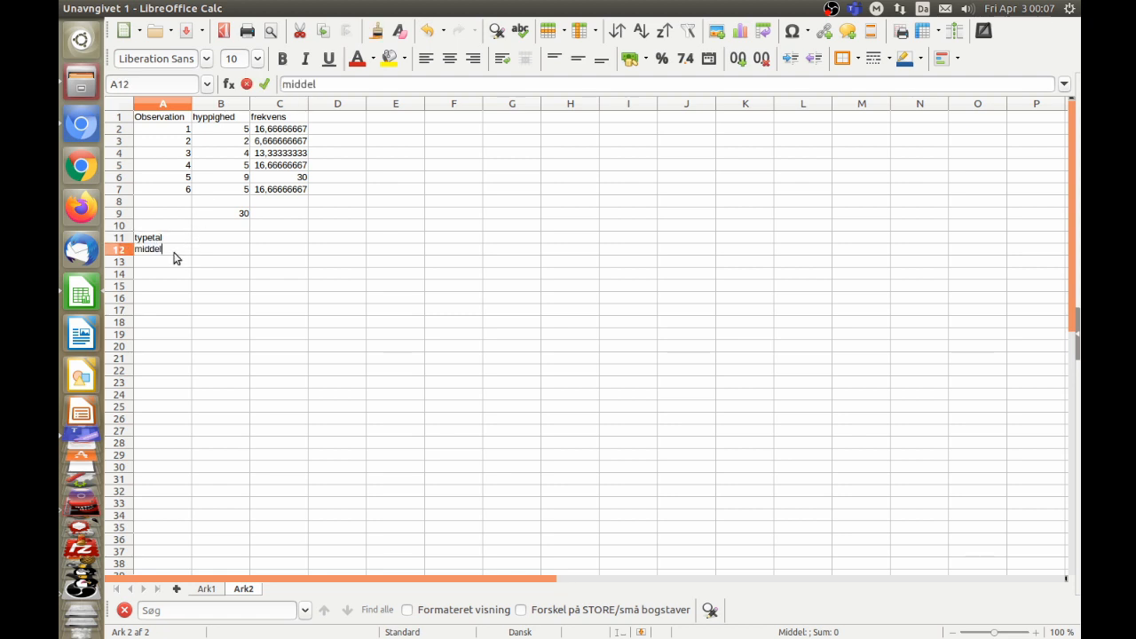
{"action": "key", "text": "Return"}
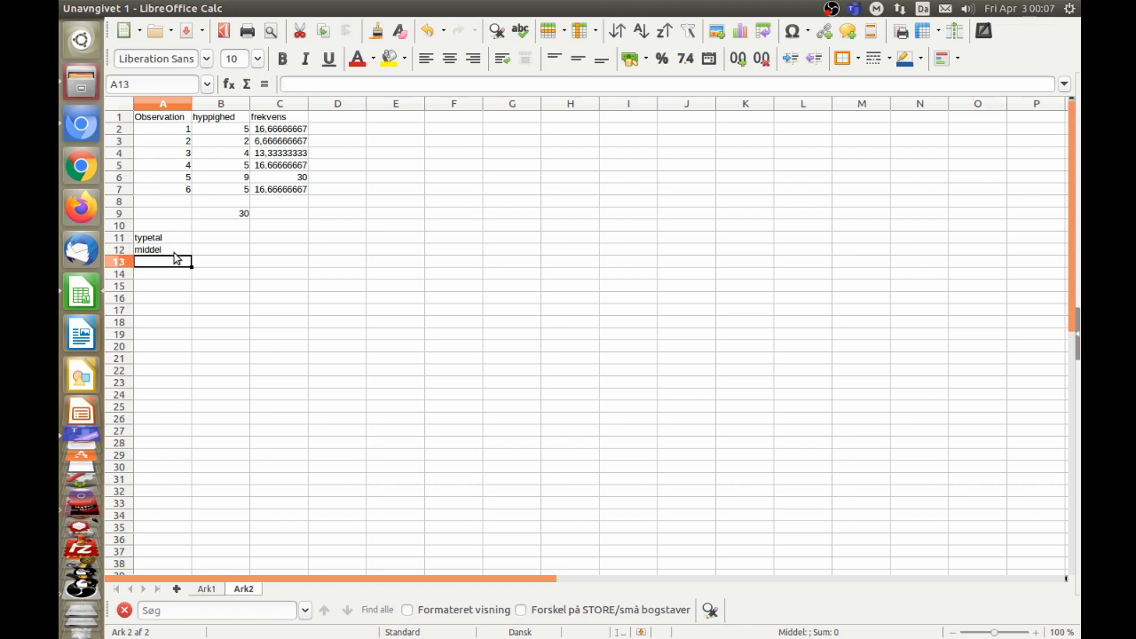
{"action": "type", "text": "mindste"}
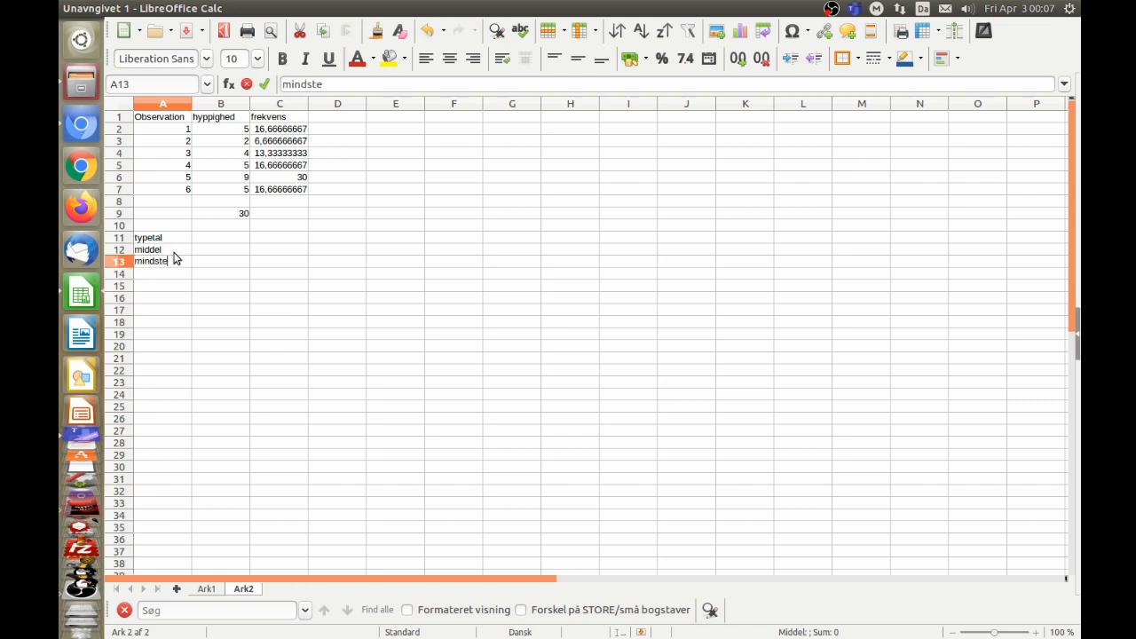
{"action": "key", "text": "Return"}
Add the labels "1.kvartil", "median" and "3. kvartil" in cells A14 to A16.
{"action": "type", "text": "1."}
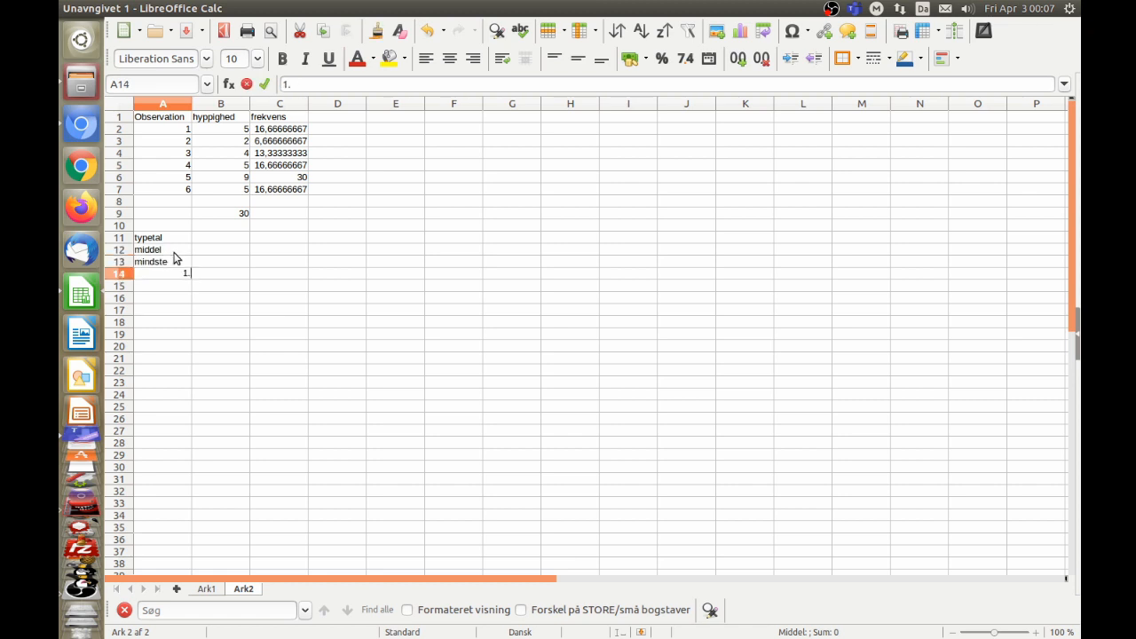
{"action": "type", "text": "kvartil"}
{"action": "key", "text": "Return"}
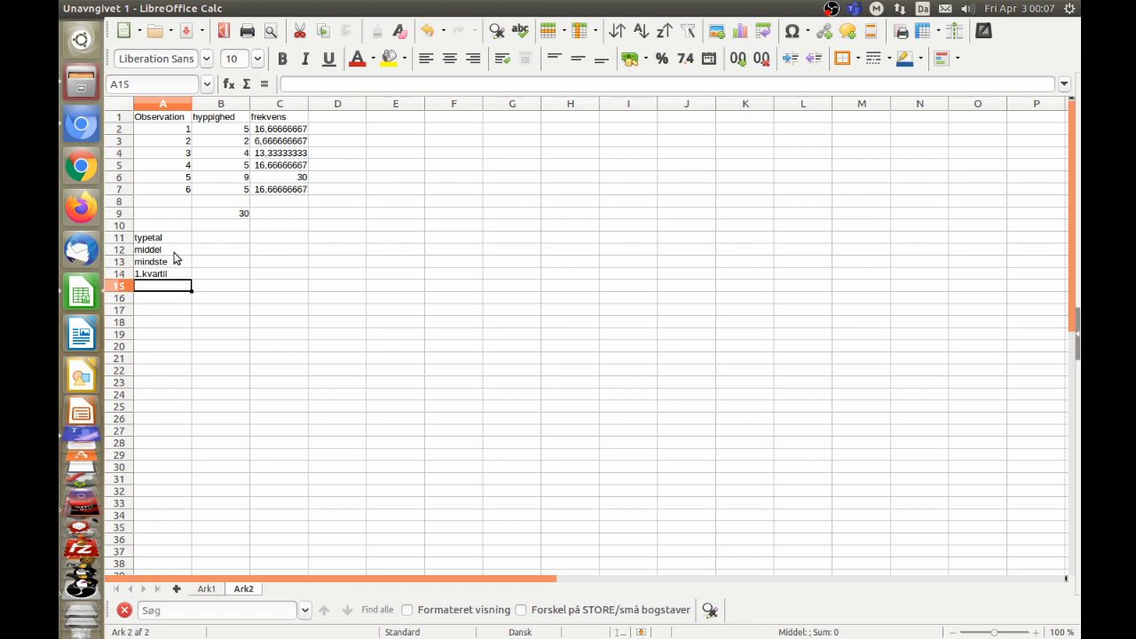
{"action": "type", "text": "median"}
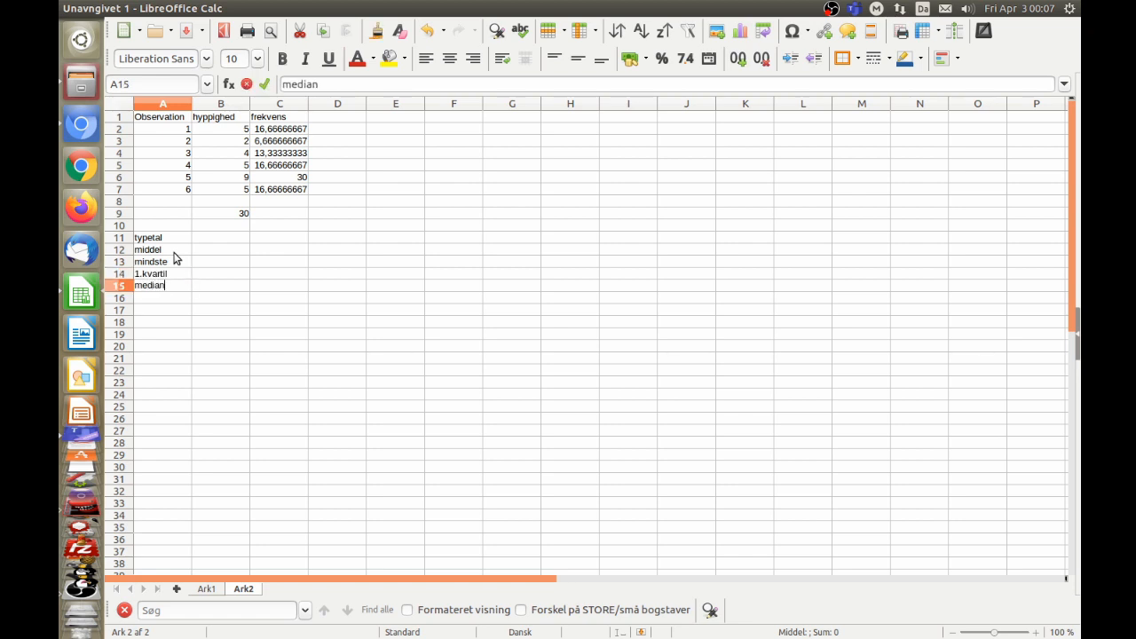
{"action": "key", "text": "Return"}
{"action": "type", "text": "3. kvartil"}
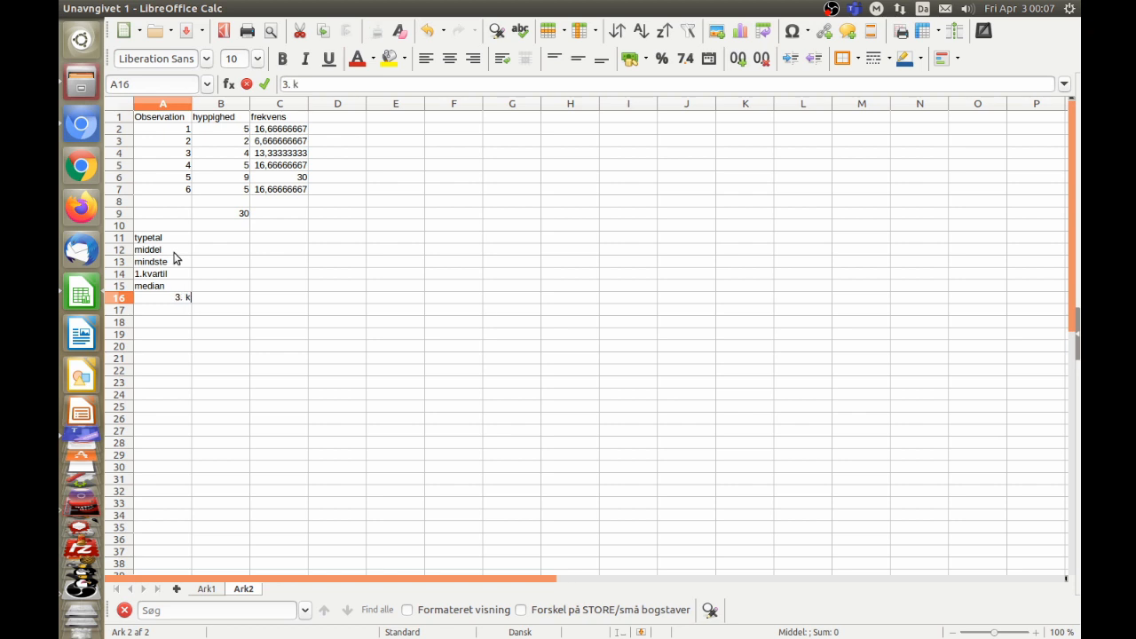
{"action": "key", "text": "Return"}
{"action": "type", "text": "maks"}
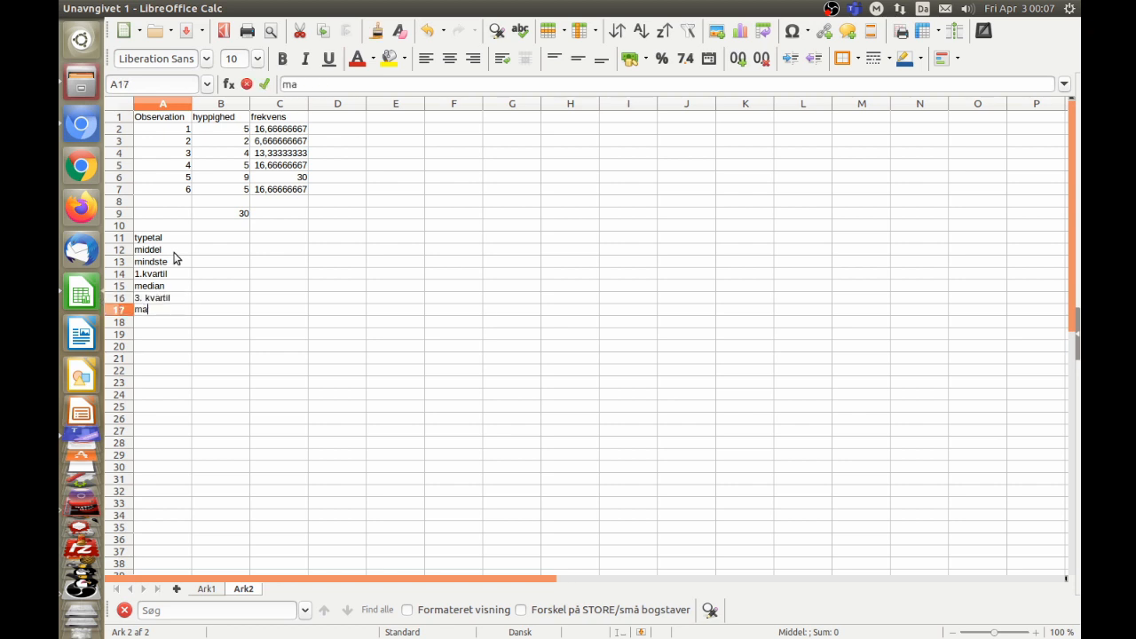
{"action": "key", "text": "BackSpace"}
{"action": "key", "text": "BackSpace"}
{"action": "key", "text": "BackSpace"}
{"action": "key", "text": "BackSpace"}
Enter the label "største" in A17 and "variationsbredde" in A18.
{"action": "type", "text": "største"}
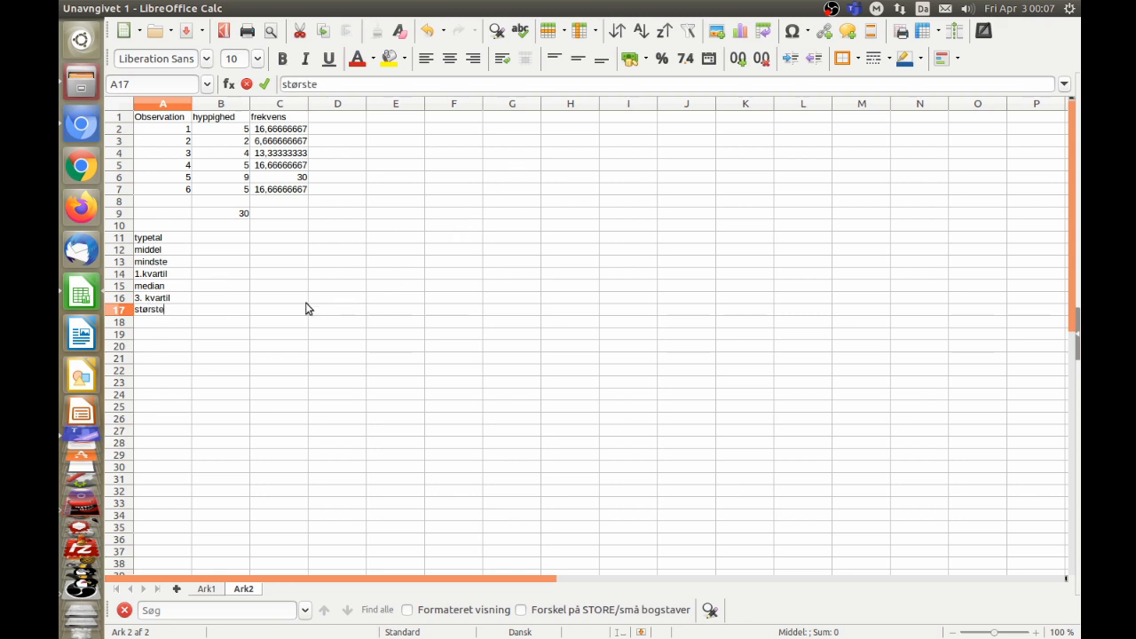
{"action": "key", "text": "Return"}
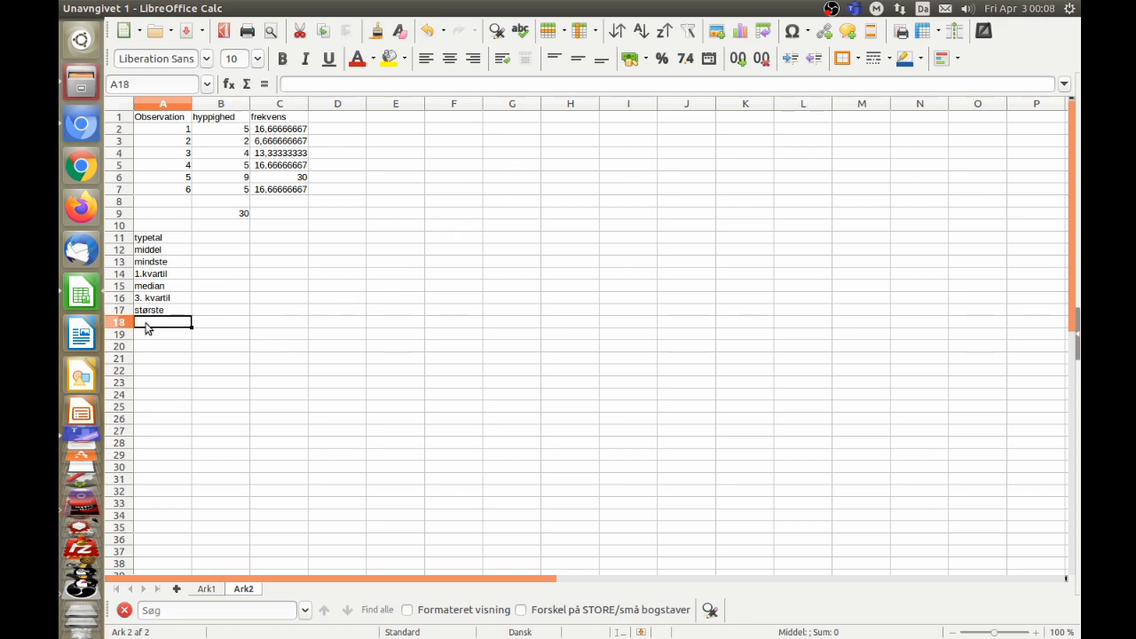
{"action": "type", "text": "variat"}
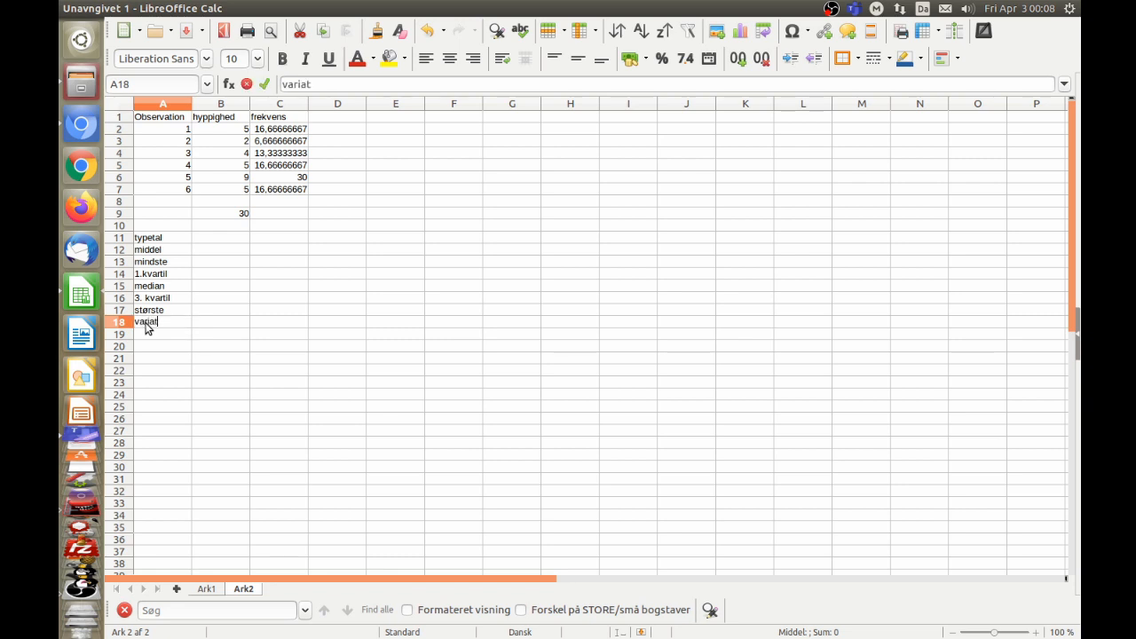
{"action": "type", "text": "ionsbredde"}
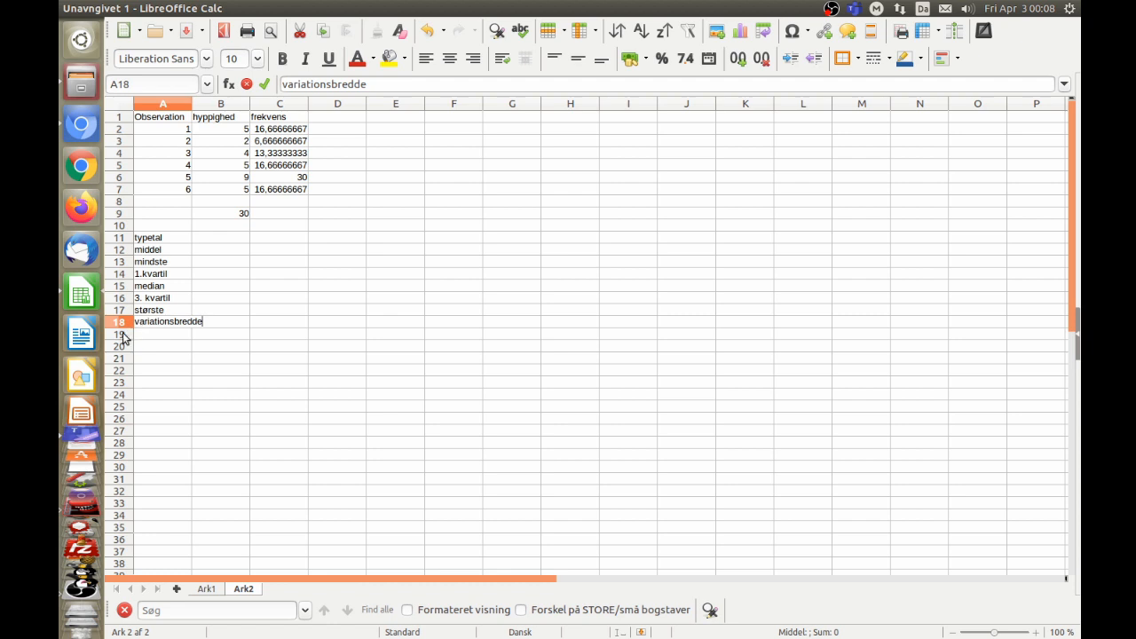
{"action": "key", "text": "Return"}
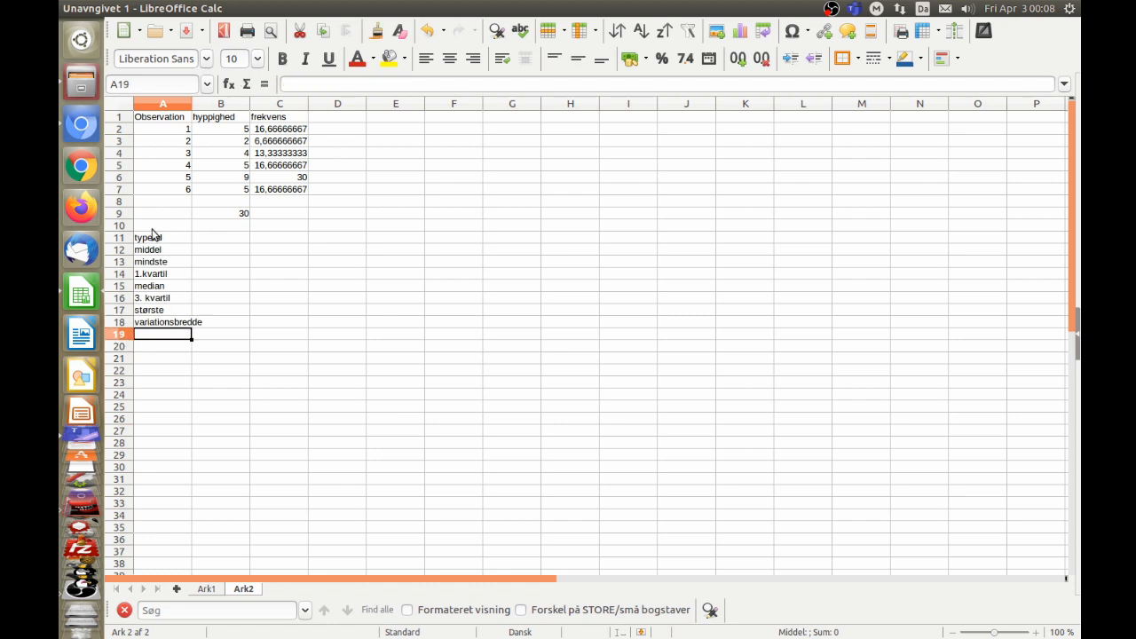
Move the labels in A11:A18 to B11:B18 and right-align them.
{"action": "left_click_drag", "start_coordinate": [157, 236], "coordinate": [168, 331]}
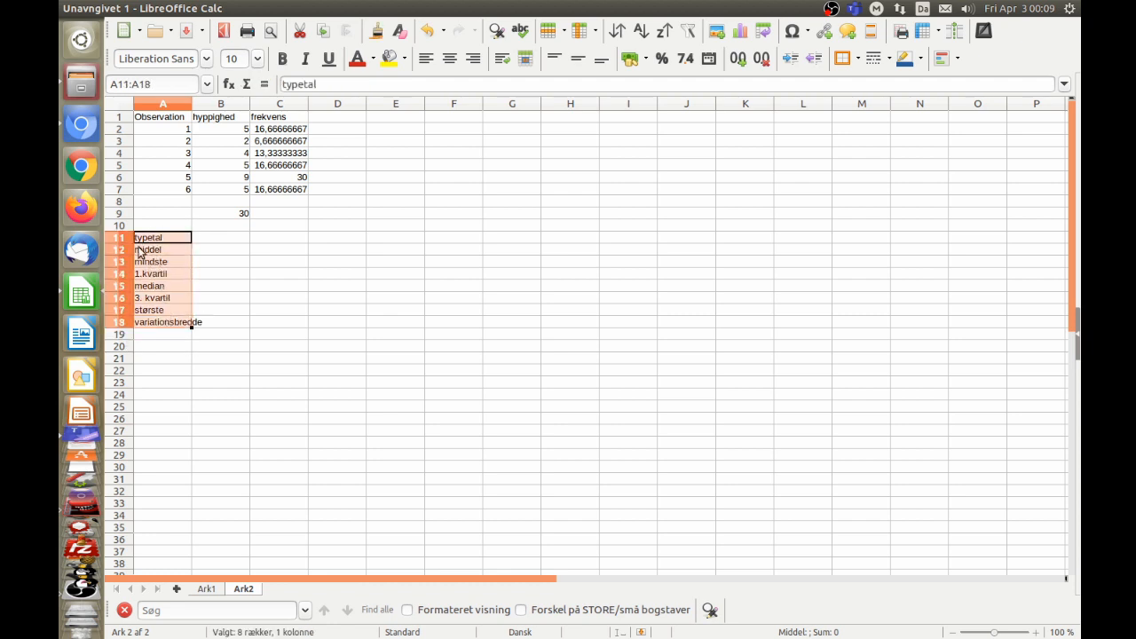
{"action": "left_click_drag", "start_coordinate": [145, 252], "coordinate": [209, 251]}
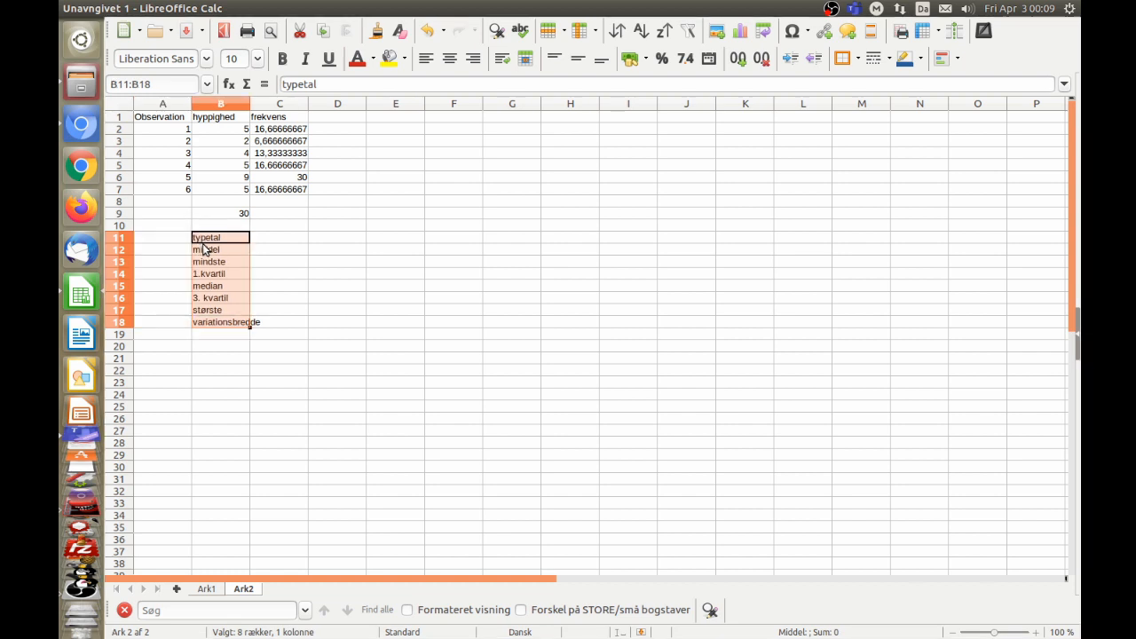
{"action": "left_click", "coordinate": [473, 58]}
{"action": "left_click", "coordinate": [265, 395]}
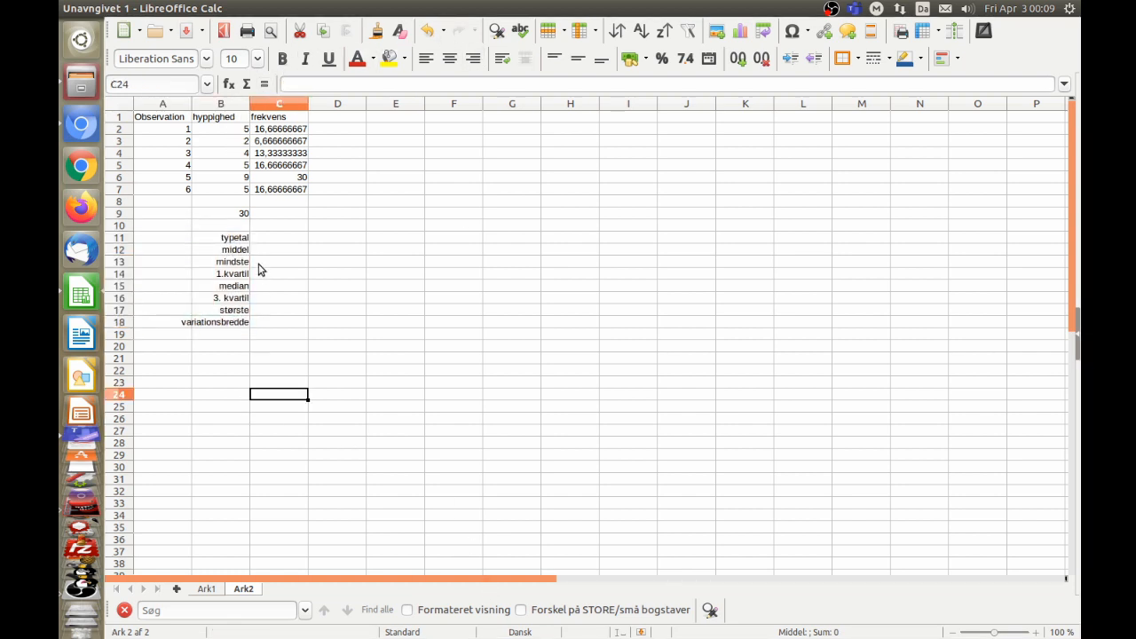
Enter 5, the observation with the highest hyppighed, as the typetal in C11.
{"action": "left_click", "coordinate": [270, 240]}
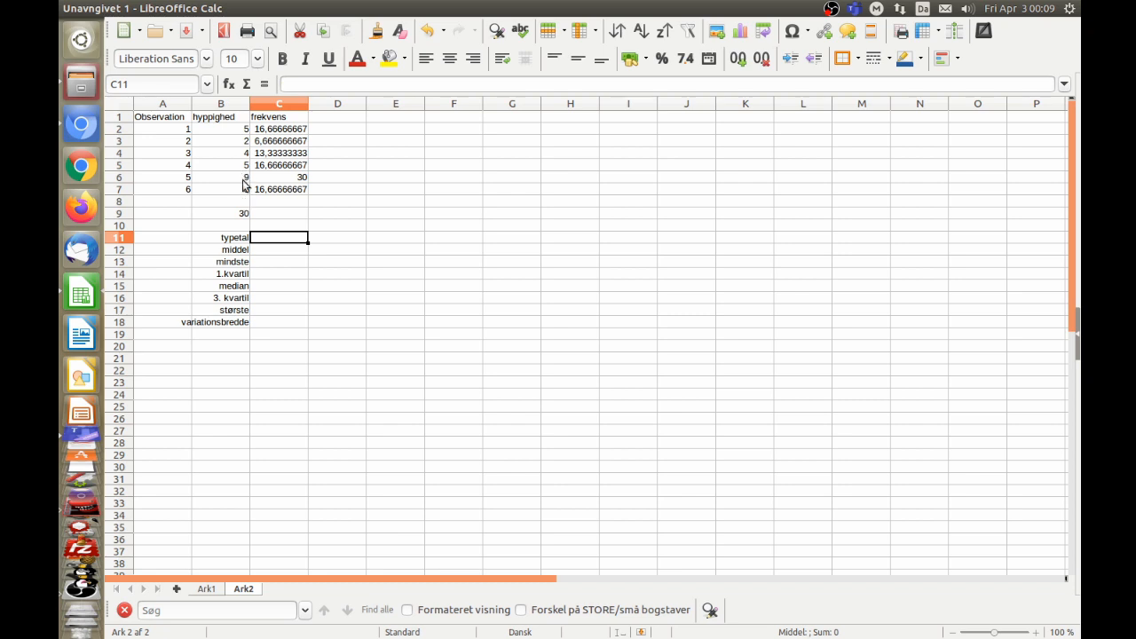
{"action": "left_click", "coordinate": [177, 179]}
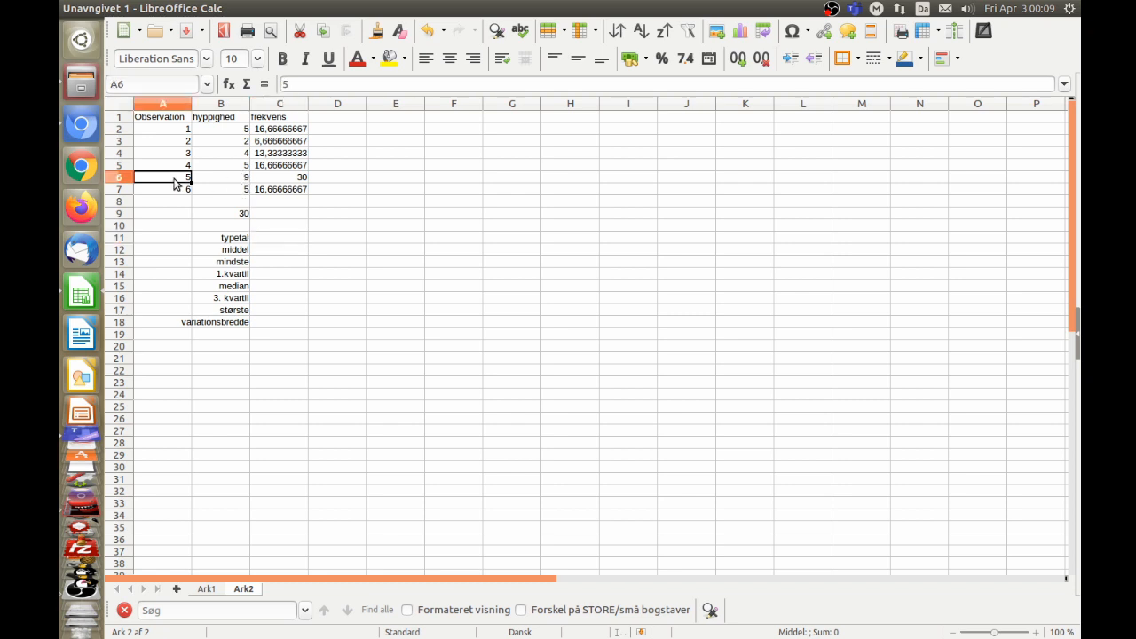
{"action": "left_click", "coordinate": [245, 177]}
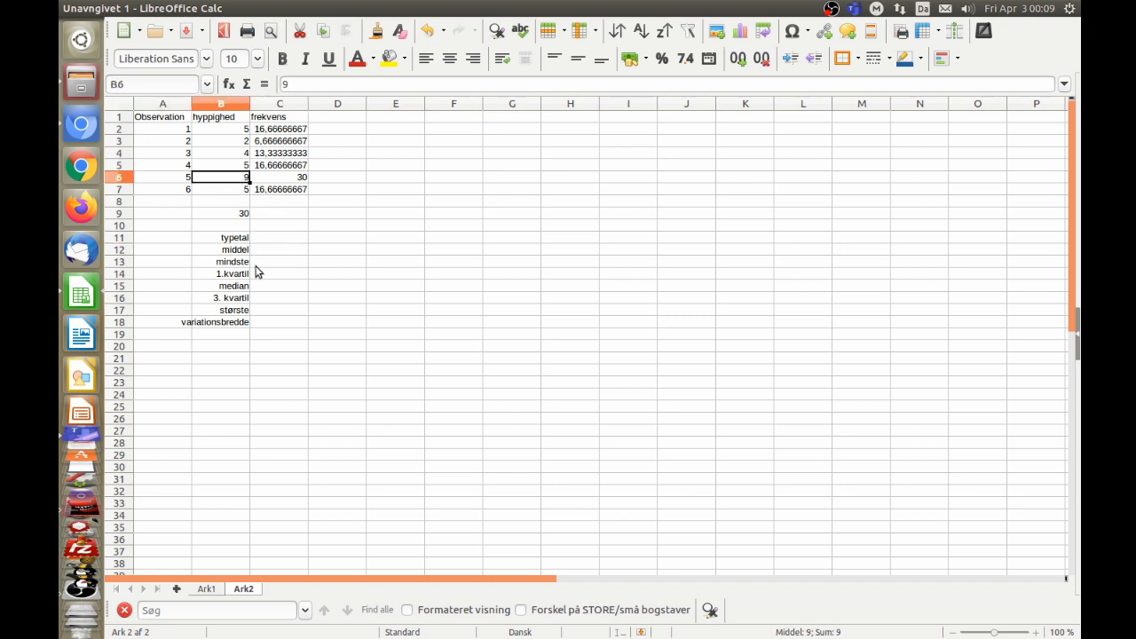
{"action": "left_click", "coordinate": [274, 242]}
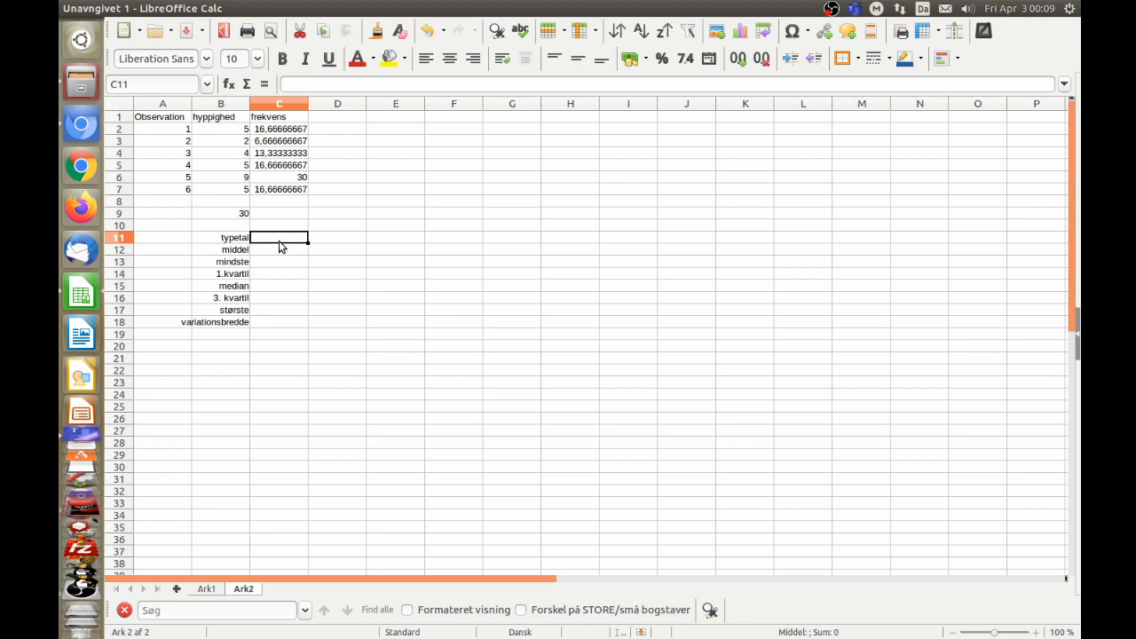
{"action": "type", "text": "5"}
{"action": "key", "text": "Return"}
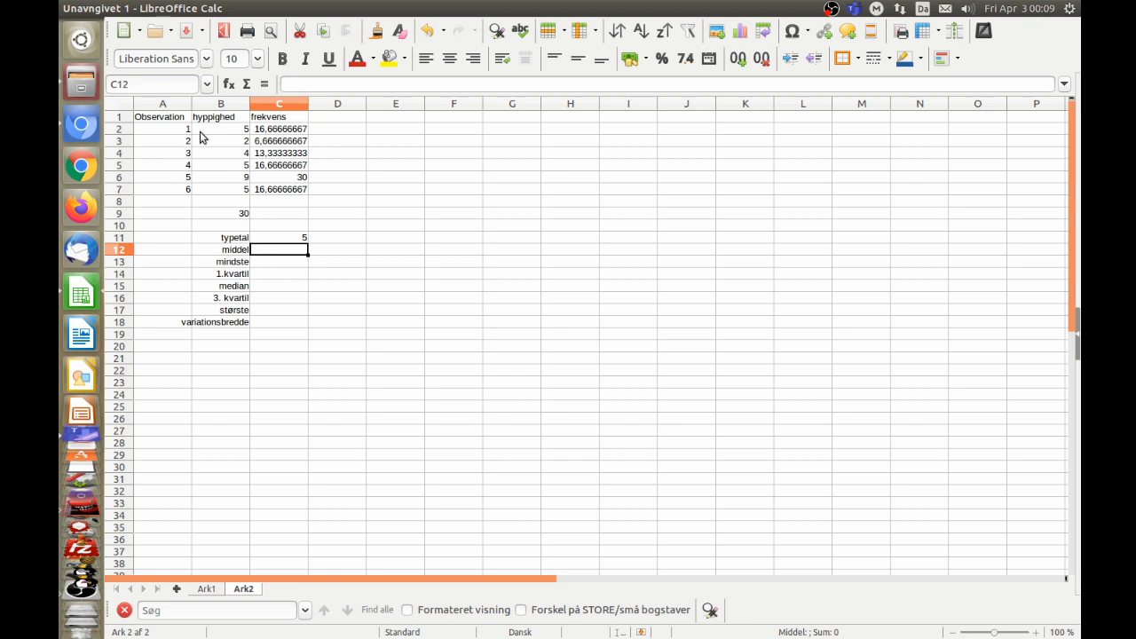
Add the heading "til middel" in F1 and enter the formula =B2*A2 in F2.
{"action": "left_click", "coordinate": [445, 119]}
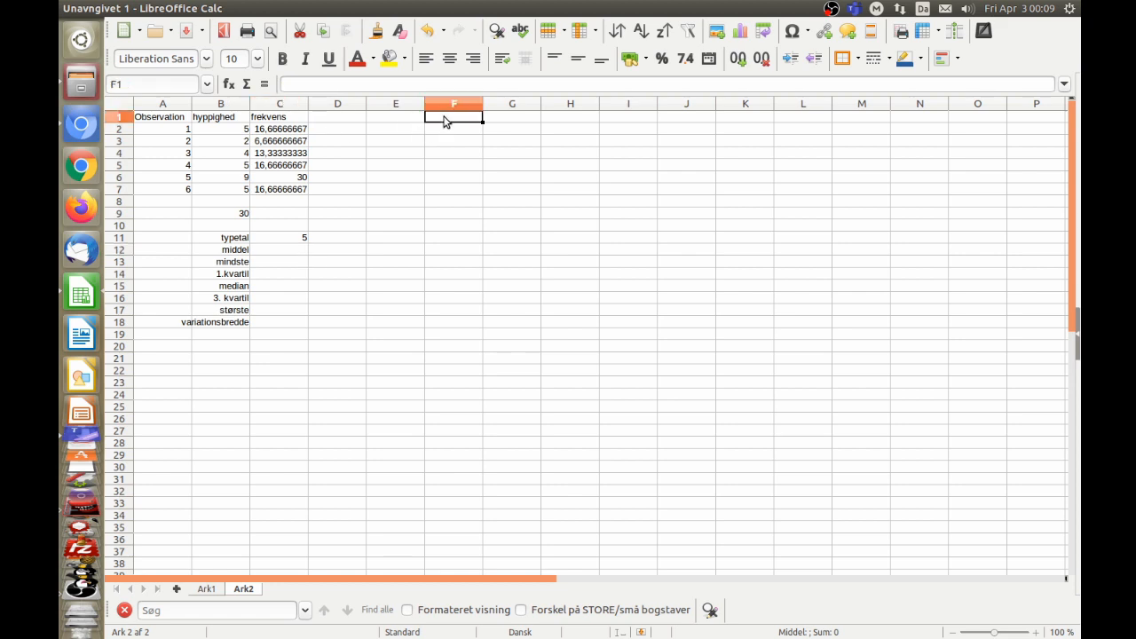
{"action": "type", "text": "til middel"}
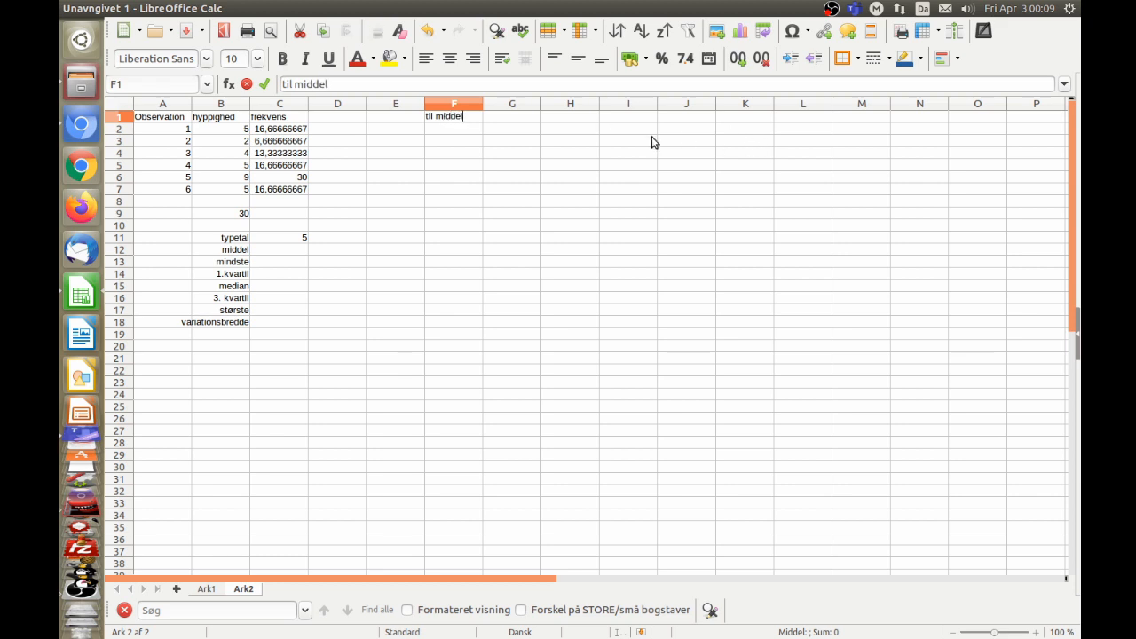
{"action": "key", "text": "Return"}
{"action": "type", "text": "="}
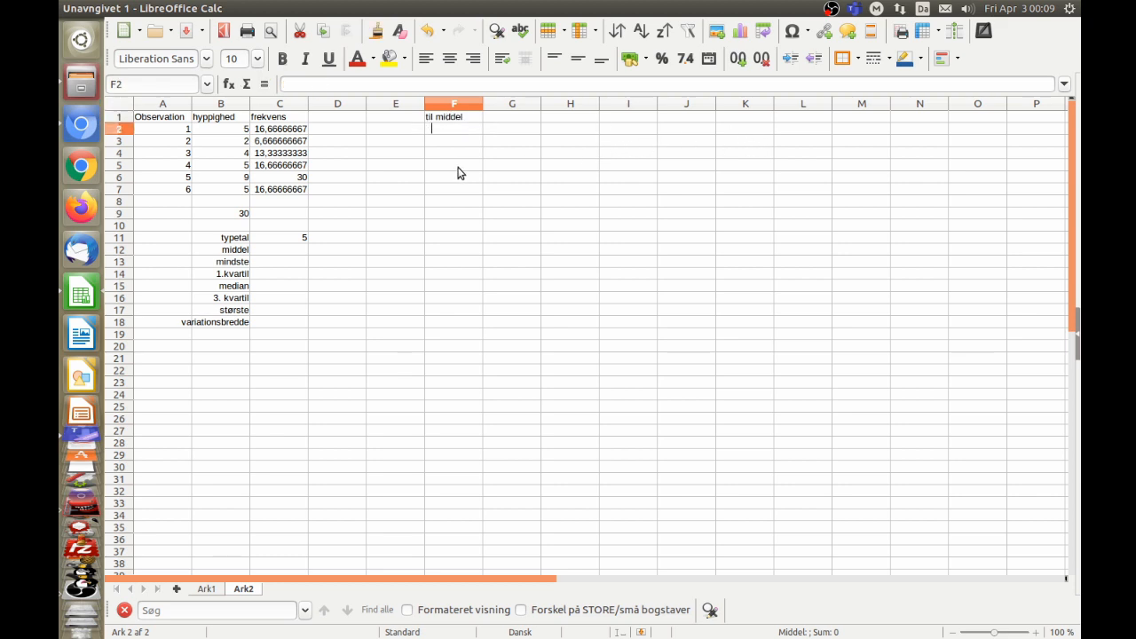
{"action": "left_click", "coordinate": [233, 129]}
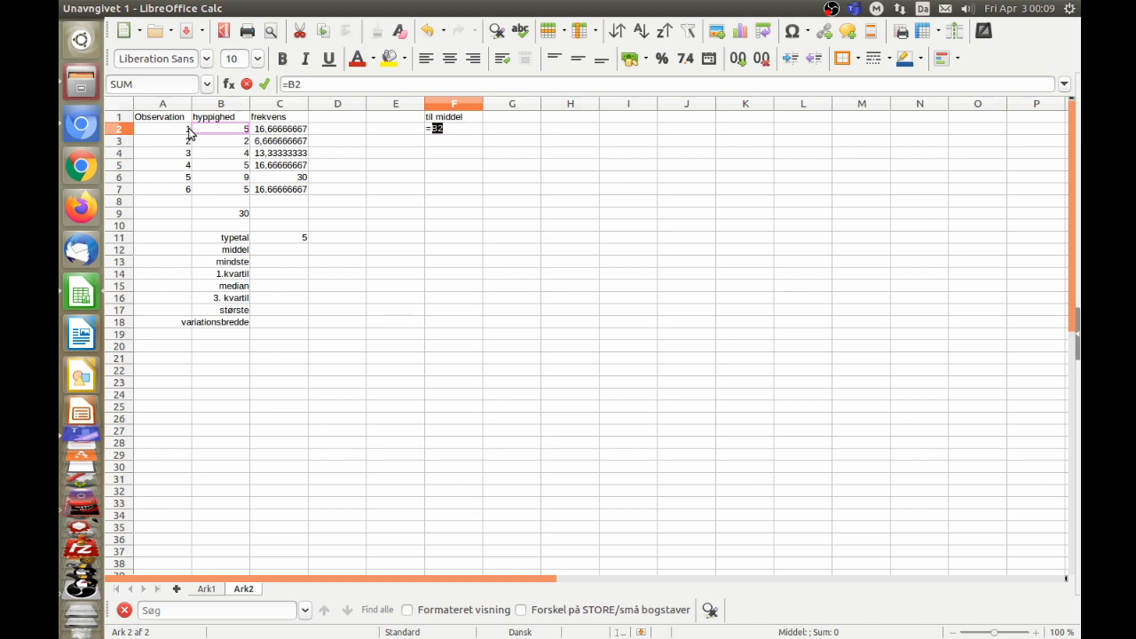
{"action": "type", "text": "*"}
{"action": "left_click", "coordinate": [182, 133]}
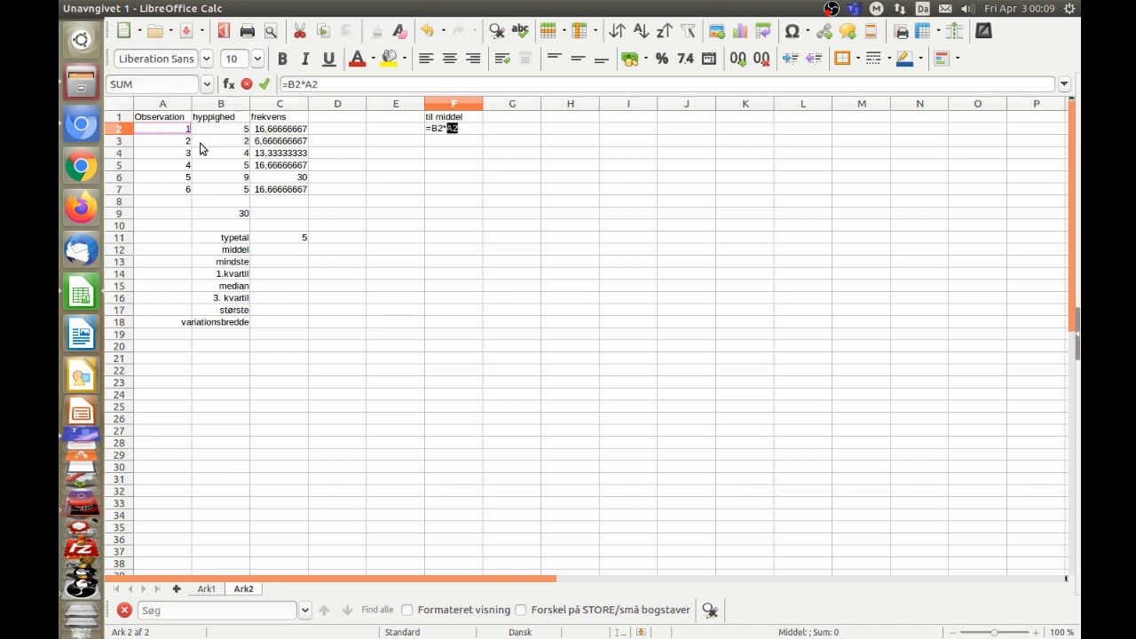
{"action": "key", "text": "Return"}
Fill the formula in F2 down to F7 so every observation is multiplied by its hyppighed.
{"action": "left_click", "coordinate": [478, 130]}
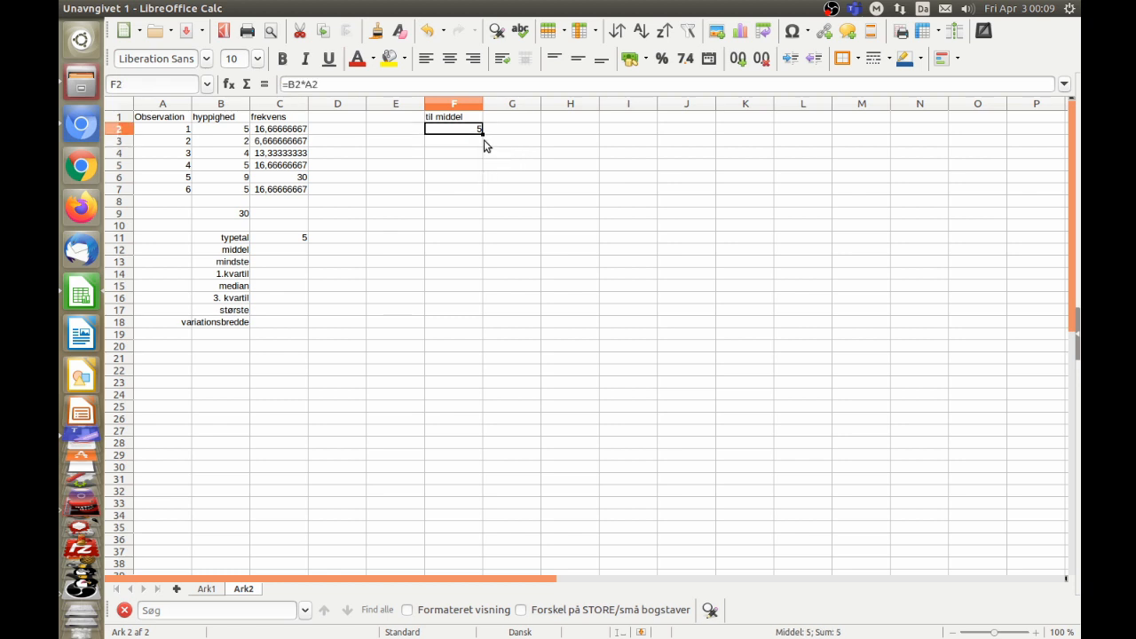
{"action": "left_click_drag", "start_coordinate": [483, 133], "coordinate": [477, 193]}
{"action": "left_click", "coordinate": [475, 192]}
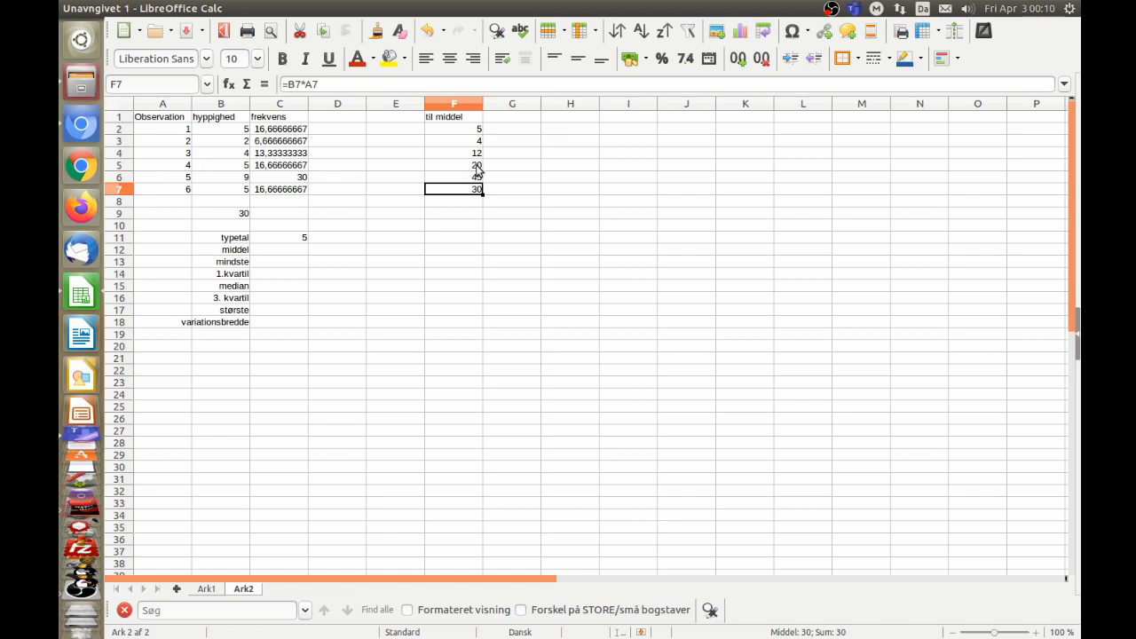
{"action": "left_click", "coordinate": [470, 204]}
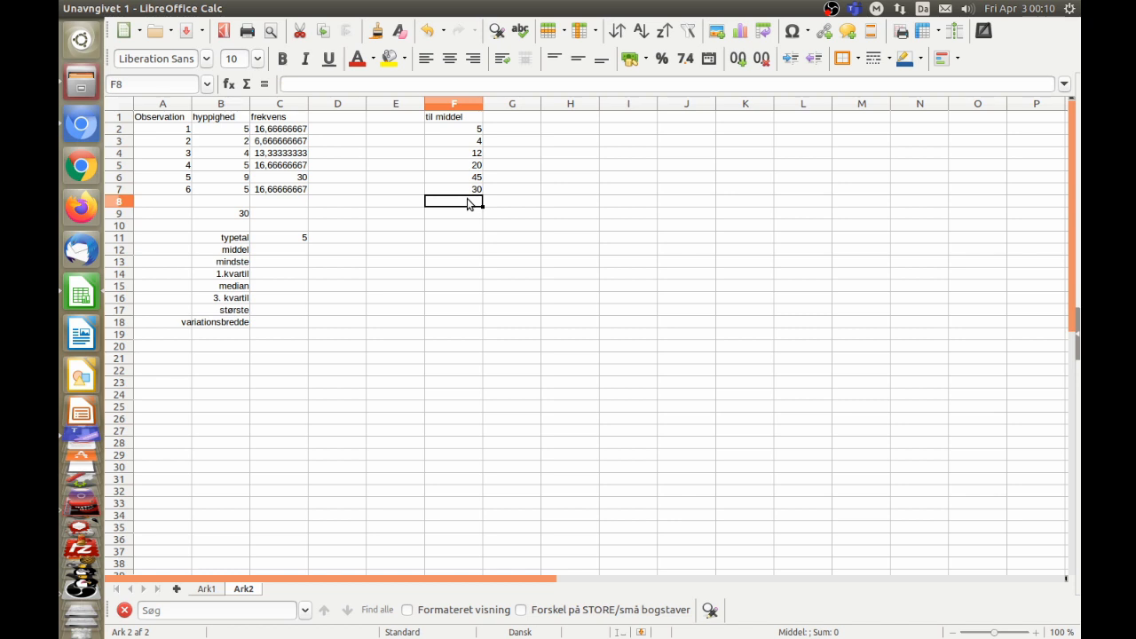
{"action": "type", "text": "=sum"}
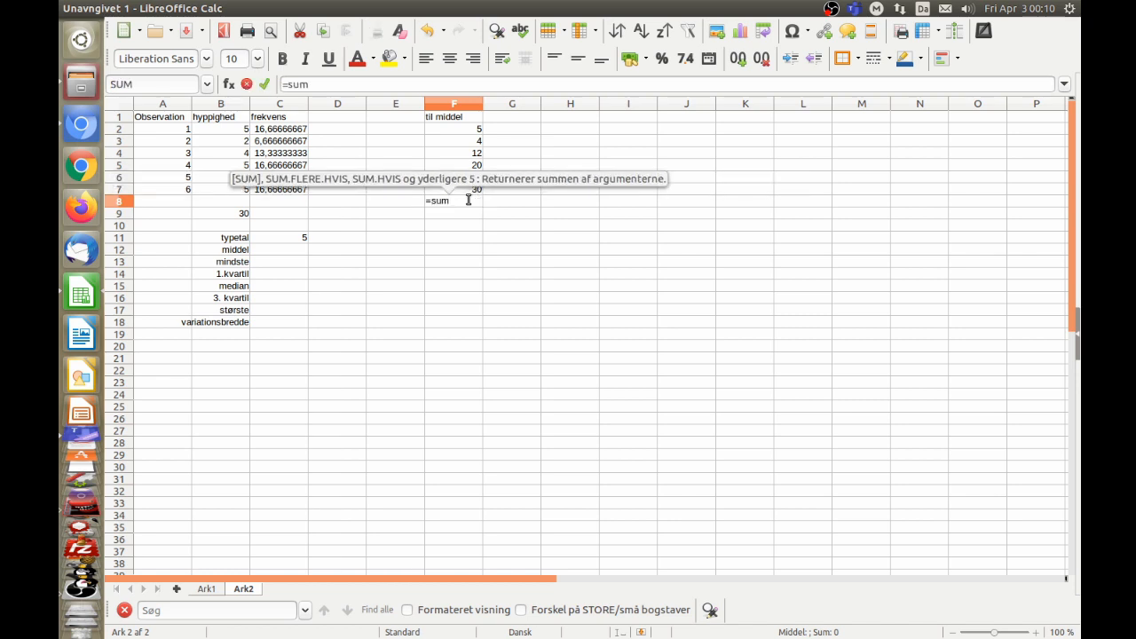
{"action": "key", "text": "BackSpace"}
{"action": "key", "text": "BackSpace"}
{"action": "key", "text": "BackSpace"}
{"action": "key", "text": "BackSpace"}
{"action": "key", "text": "Return"}
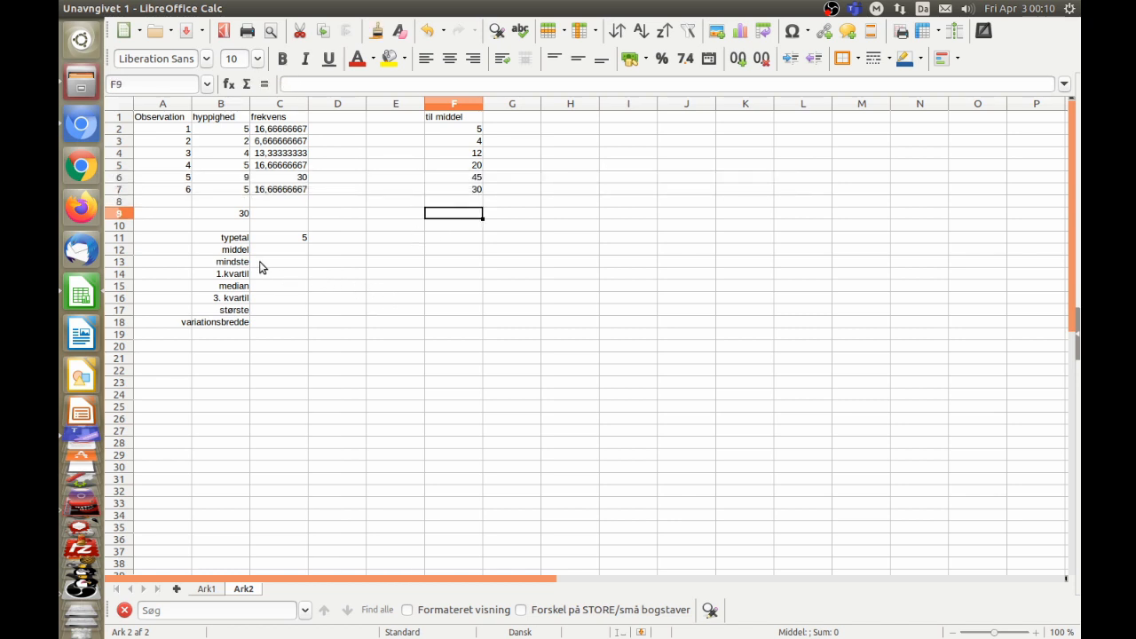
Calculate the middel in C12 with the formula =SUM(F2:F7)/B9.
{"action": "left_click", "coordinate": [266, 253]}
{"action": "type", "text": "=sum("}
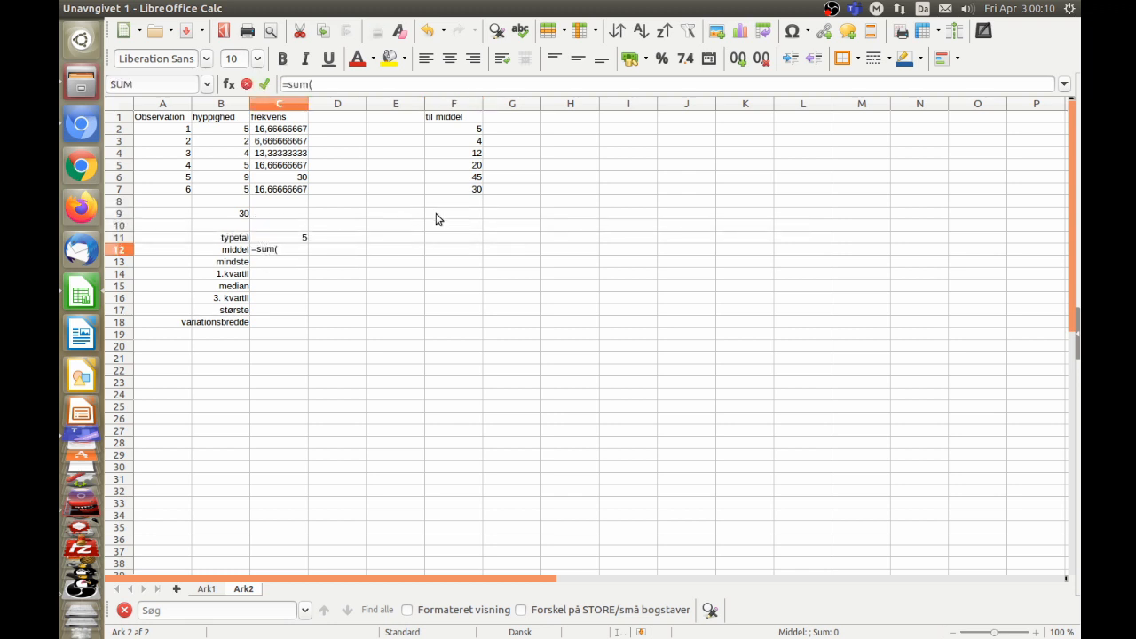
{"action": "left_click_drag", "start_coordinate": [452, 189], "coordinate": [458, 129]}
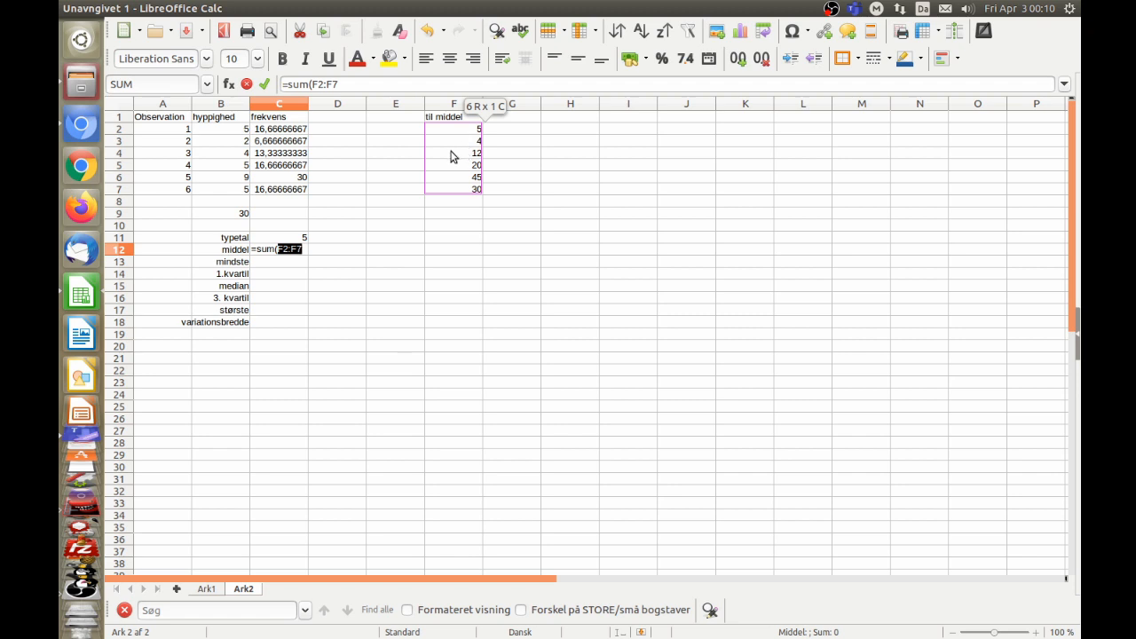
{"action": "type", "text": ")/"}
{"action": "left_click", "coordinate": [240, 214]}
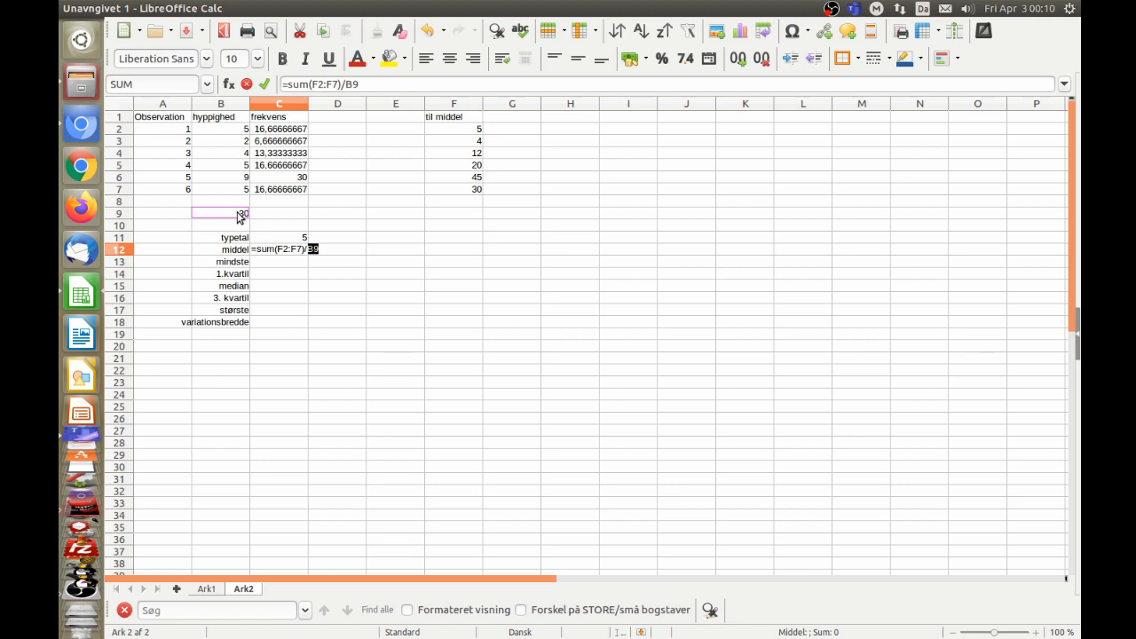
{"action": "key", "text": "Return"}
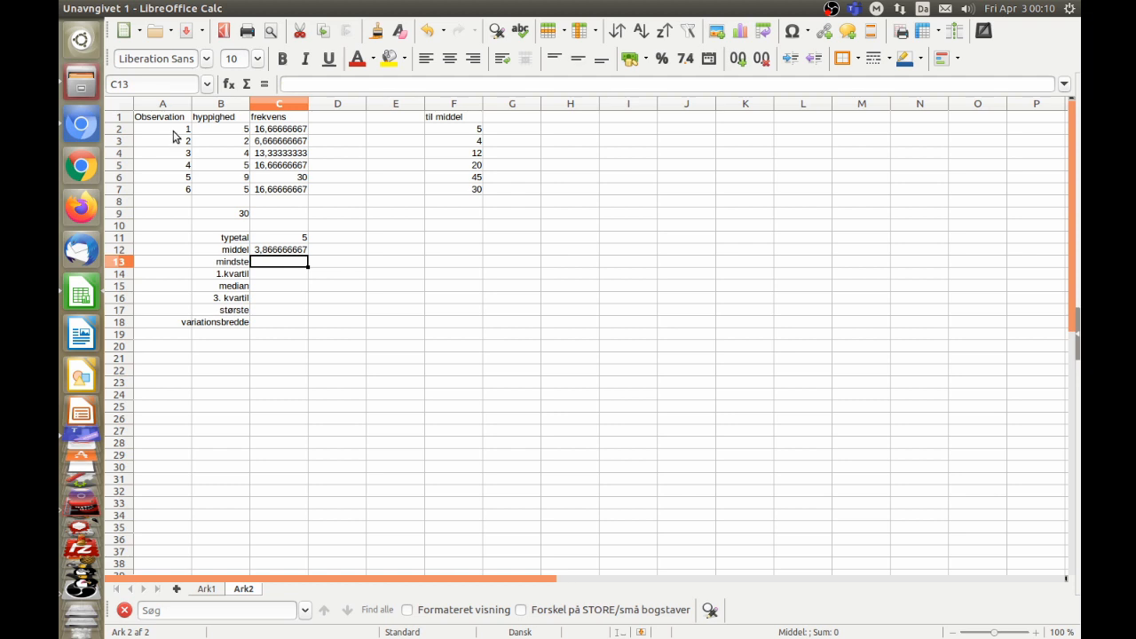
Enter 1 as the mindste value in C13 and 6 as the største value in C17.
{"action": "type", "text": "1"}
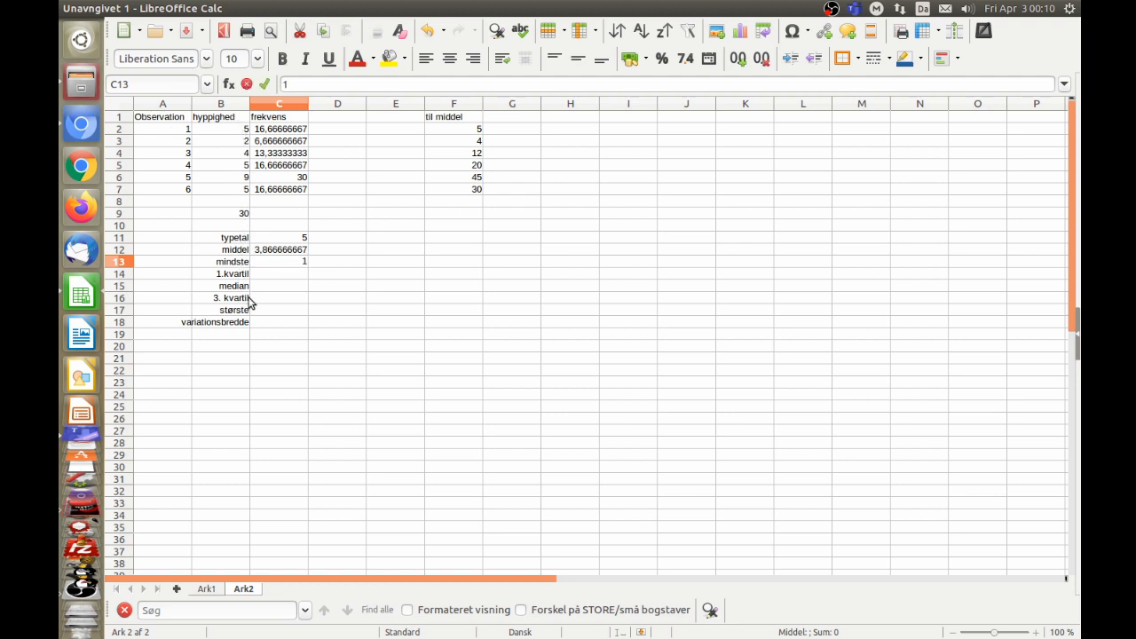
{"action": "key", "text": "Return"}
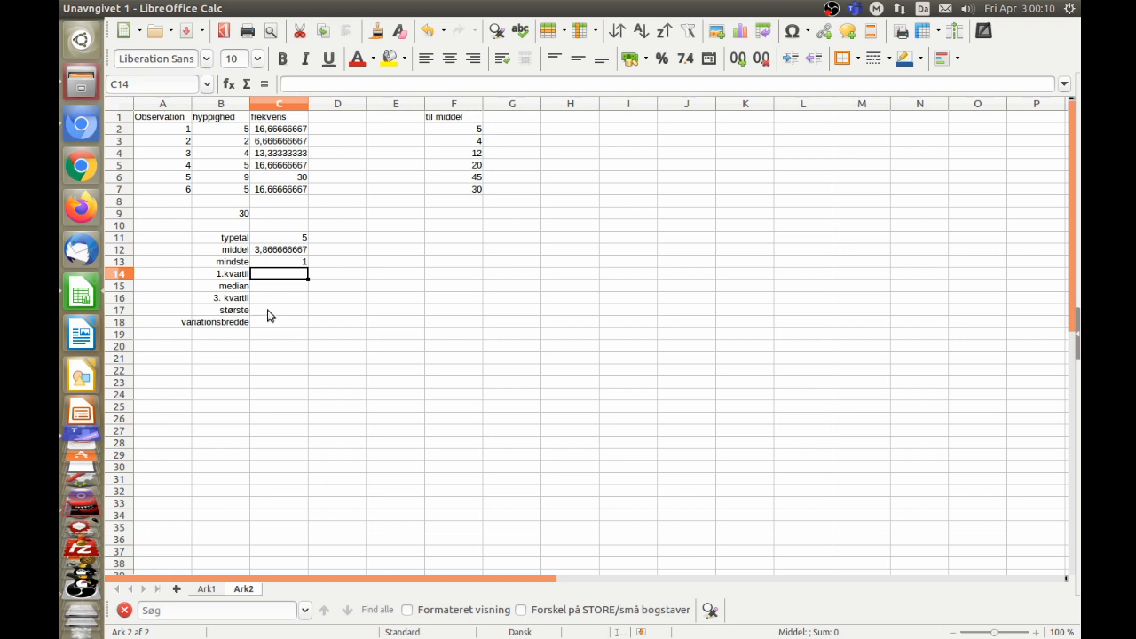
{"action": "left_click", "coordinate": [270, 311]}
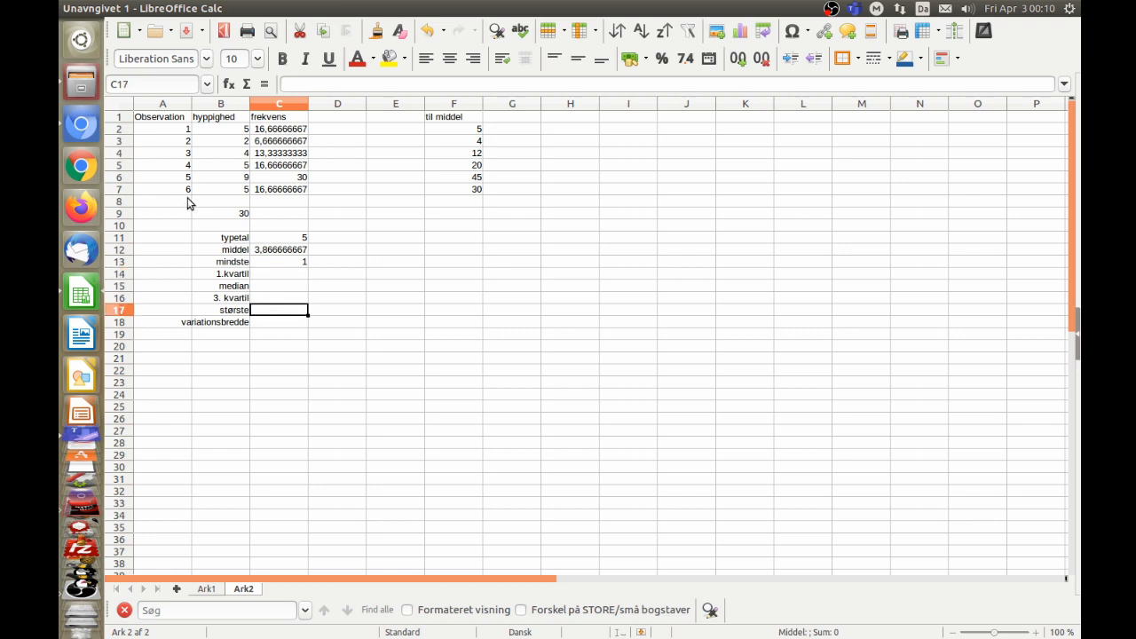
{"action": "type", "text": "6"}
{"action": "key", "text": "Up"}
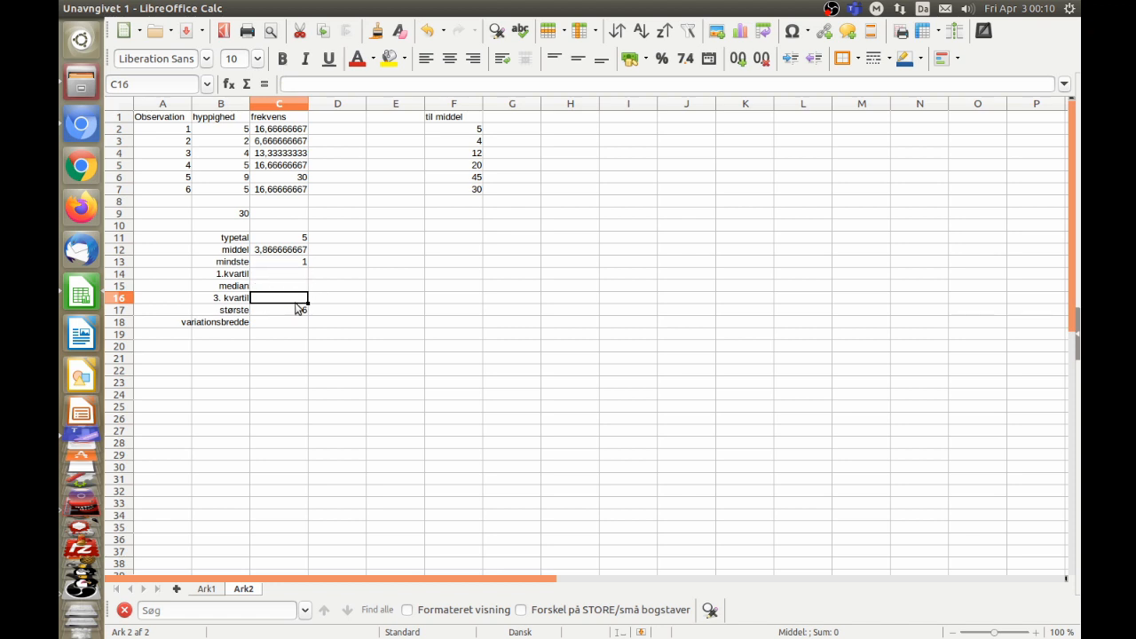
Add the heading "kum frek" in D1 and start the cumulative column with =C2 in D2.
{"action": "left_click", "coordinate": [330, 122]}
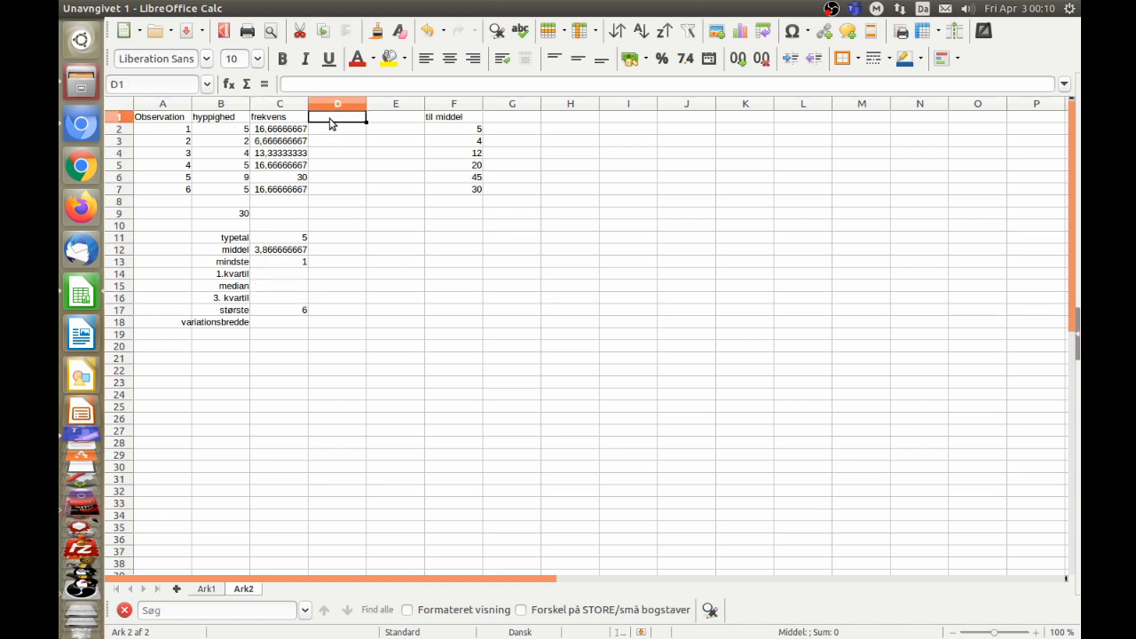
{"action": "type", "text": "kum frek"}
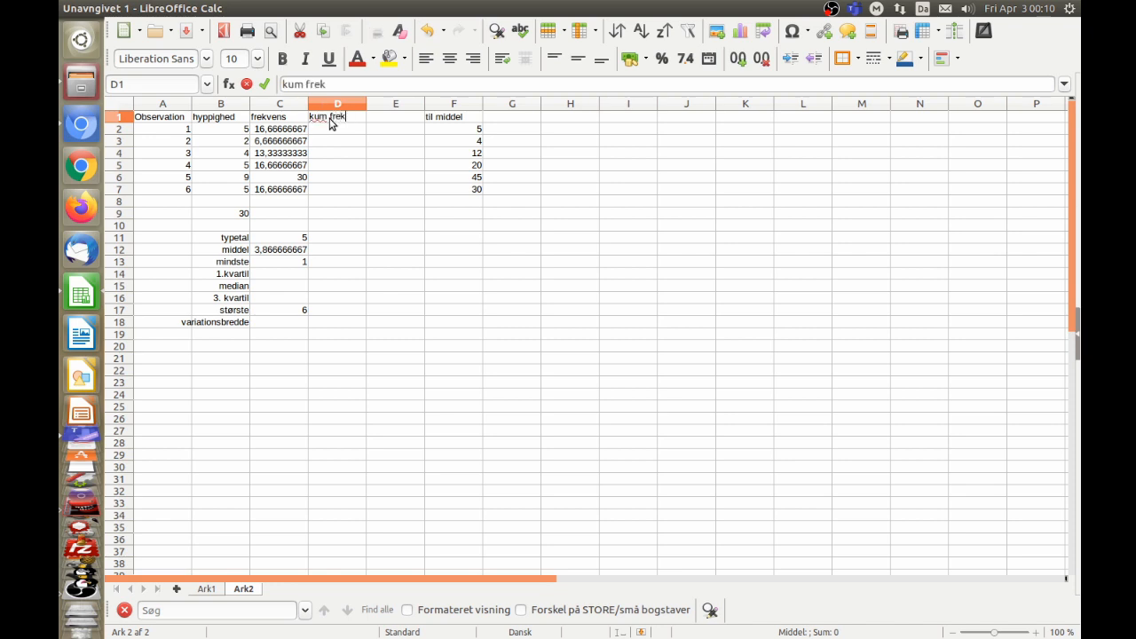
{"action": "key", "text": "Return"}
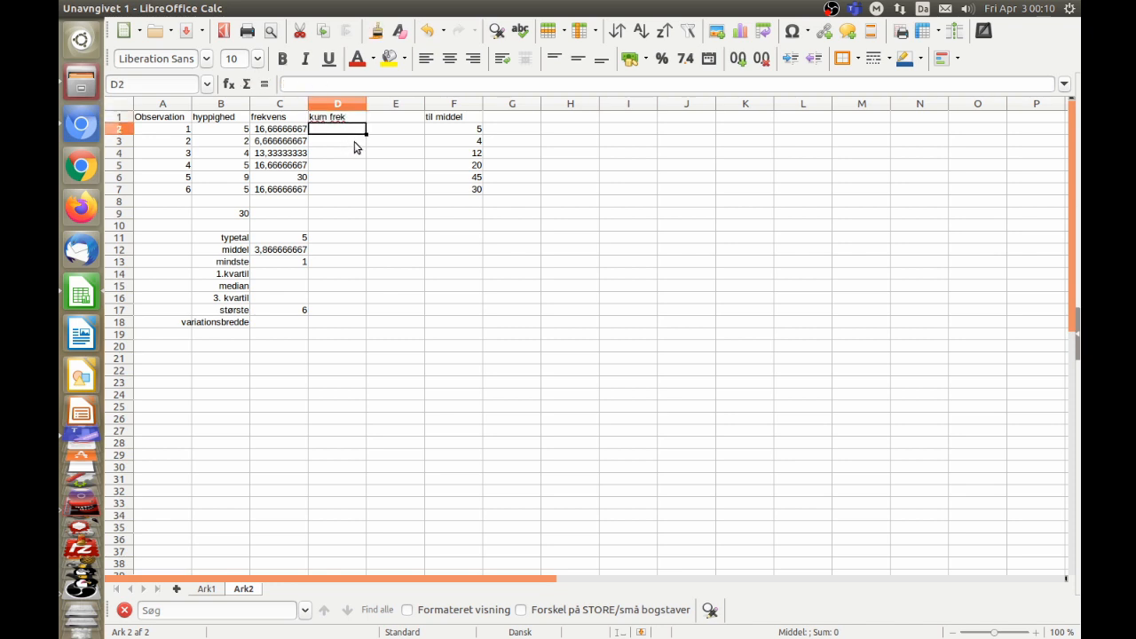
{"action": "type", "text": "="}
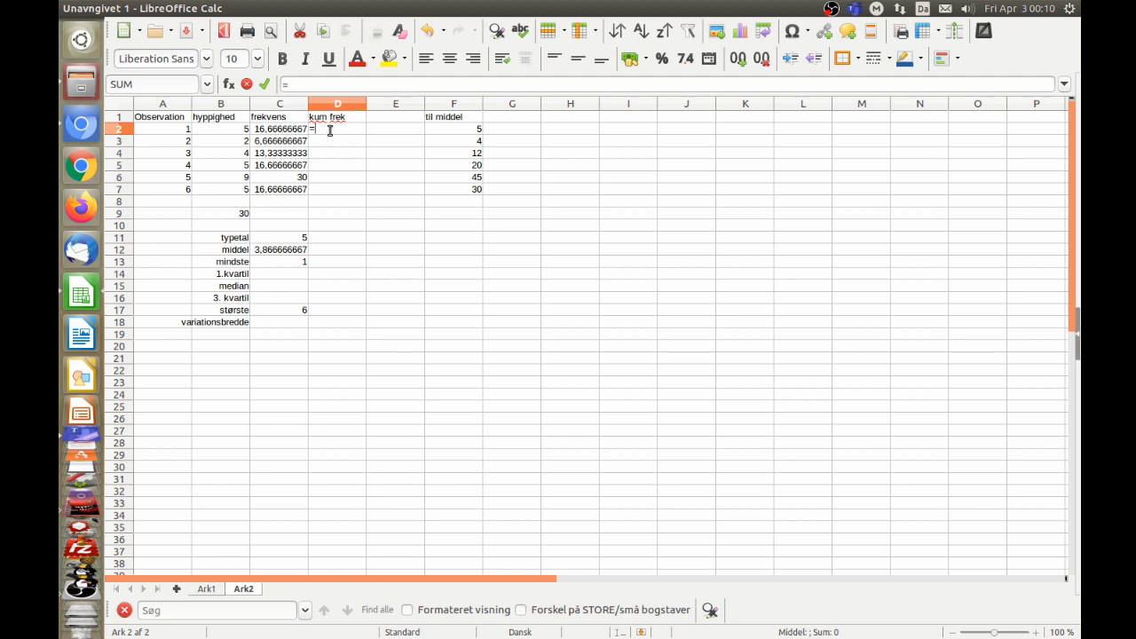
{"action": "left_click", "coordinate": [278, 131]}
{"action": "key", "text": "Return"}
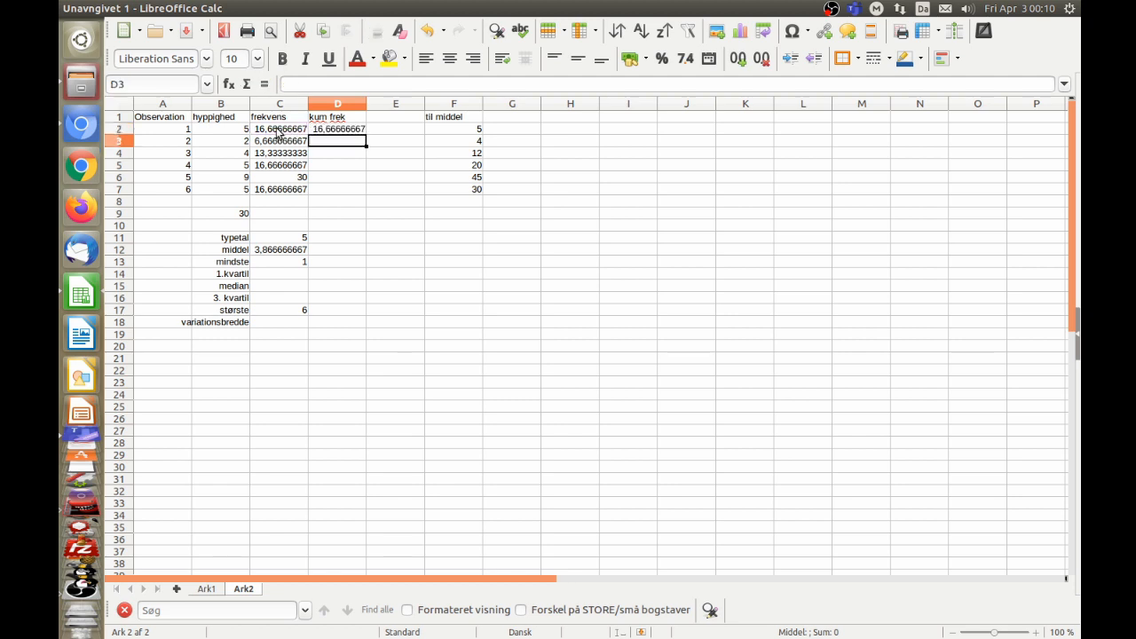
Enter the cumulative formula =C3+D2 in D3 and fill it down to D7.
{"action": "type", "text": "="}
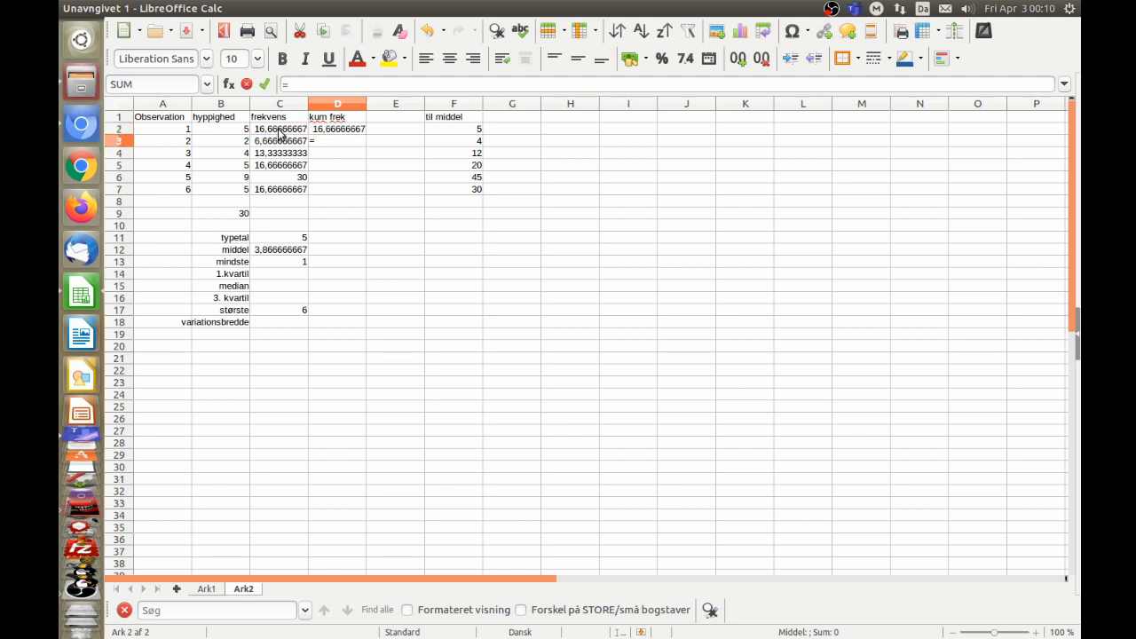
{"action": "left_click", "coordinate": [278, 145]}
{"action": "type", "text": "+"}
{"action": "left_click", "coordinate": [360, 132]}
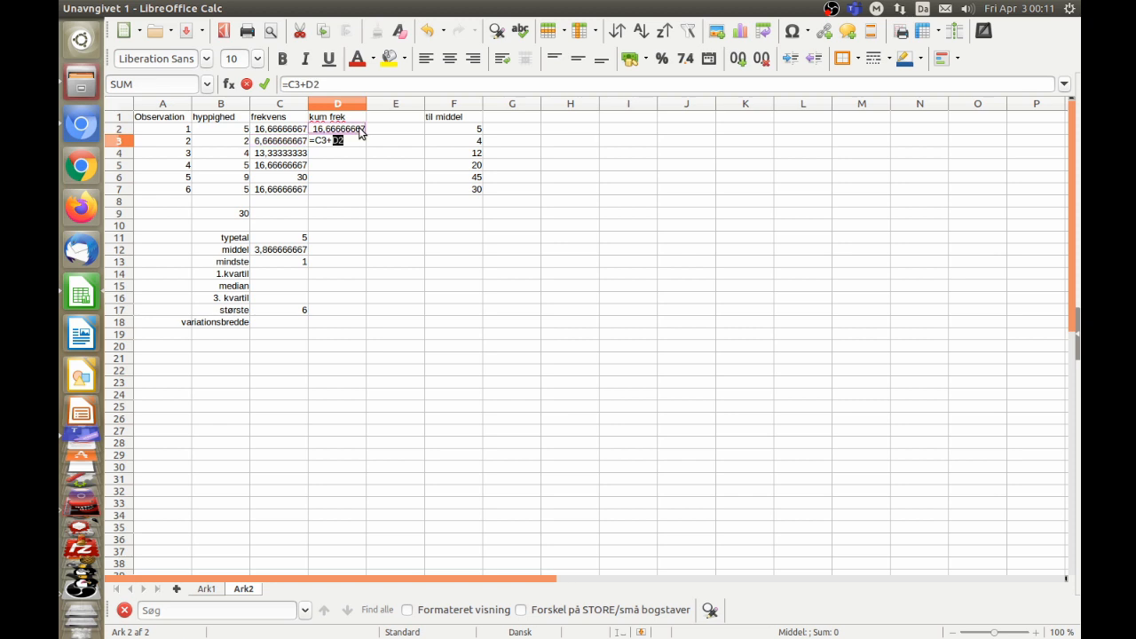
{"action": "key", "text": "Return"}
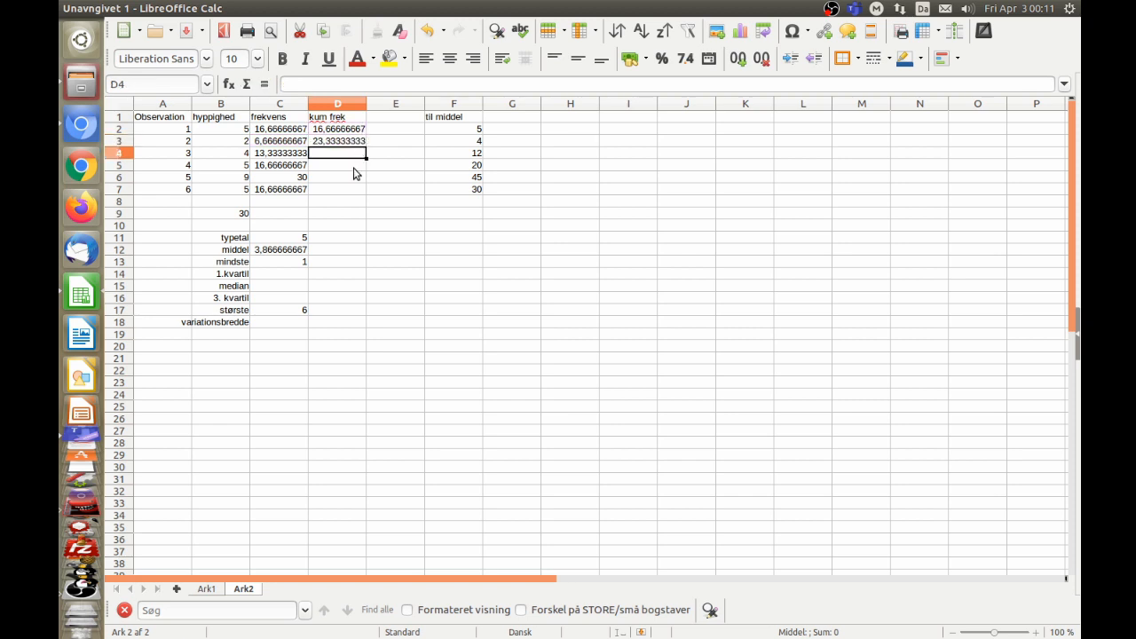
{"action": "left_click", "coordinate": [357, 143]}
{"action": "left_click_drag", "start_coordinate": [366, 147], "coordinate": [358, 198]}
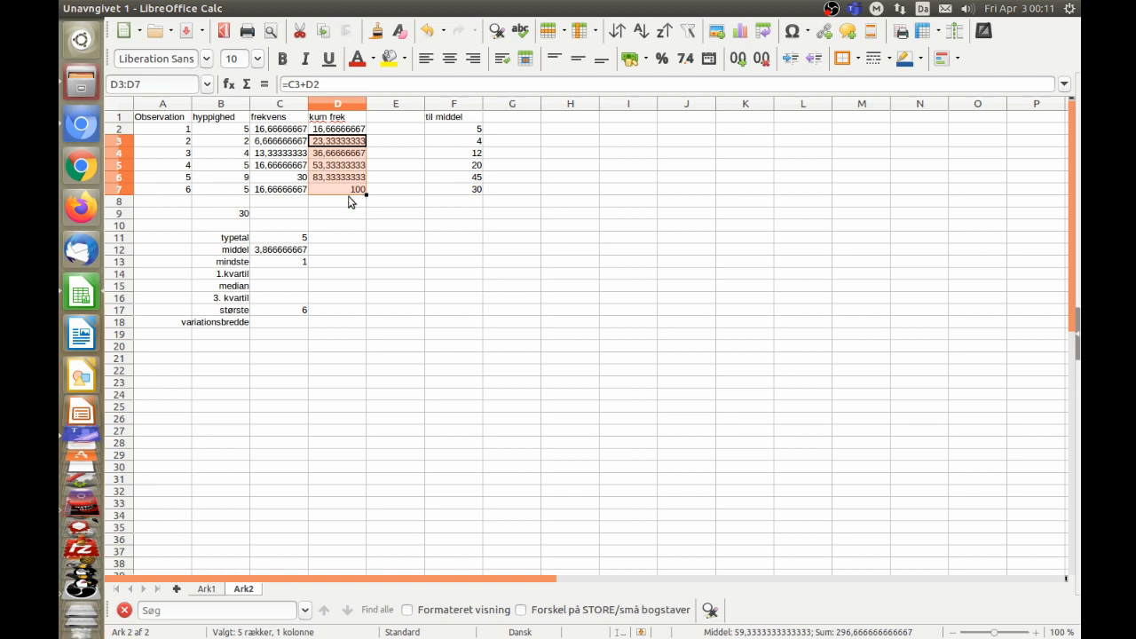
{"action": "left_click", "coordinate": [352, 190]}
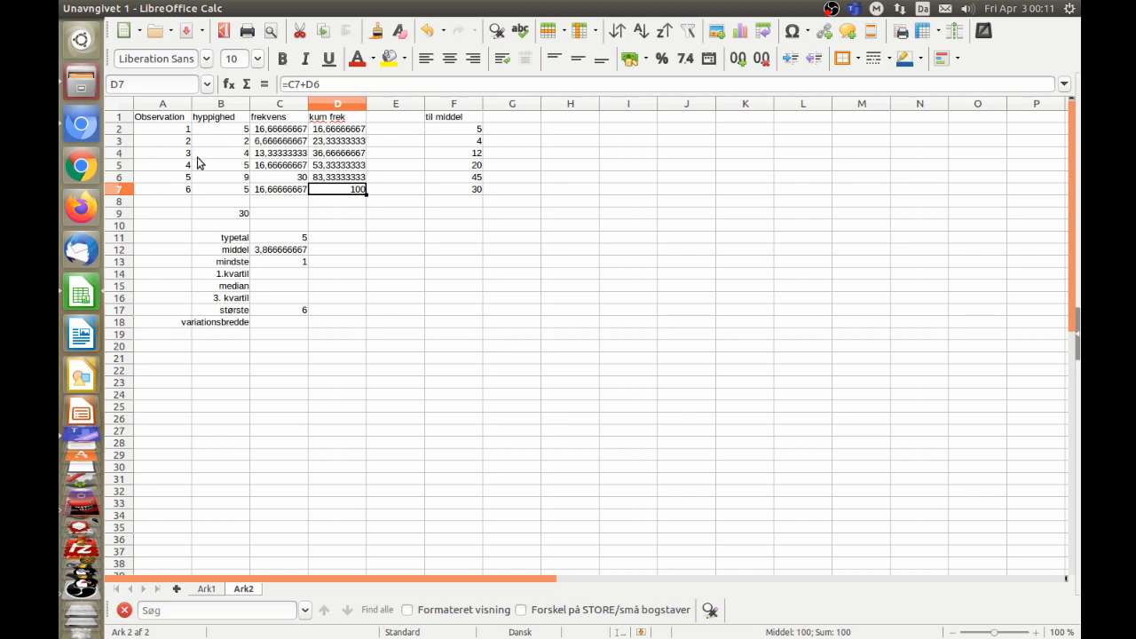
Enter 3 as the 1. kvartil in C14, 4 as the median in C15 and 5 as the 3. kvartil in C16.
{"action": "left_click", "coordinate": [293, 285]}
{"action": "left_click", "coordinate": [293, 274]}
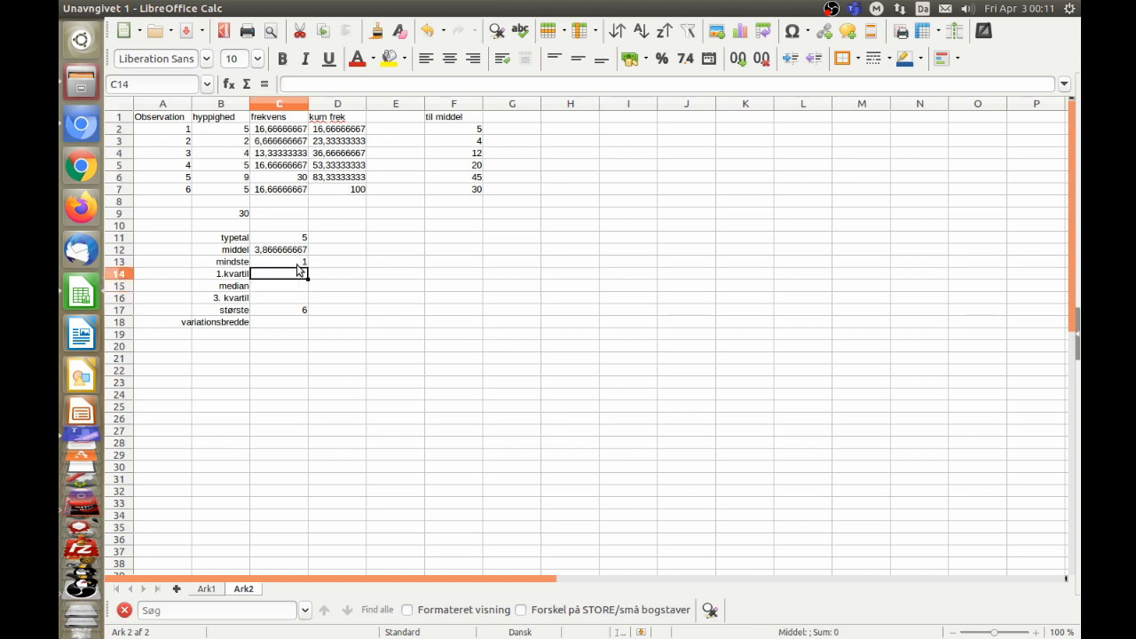
{"action": "type", "text": "3"}
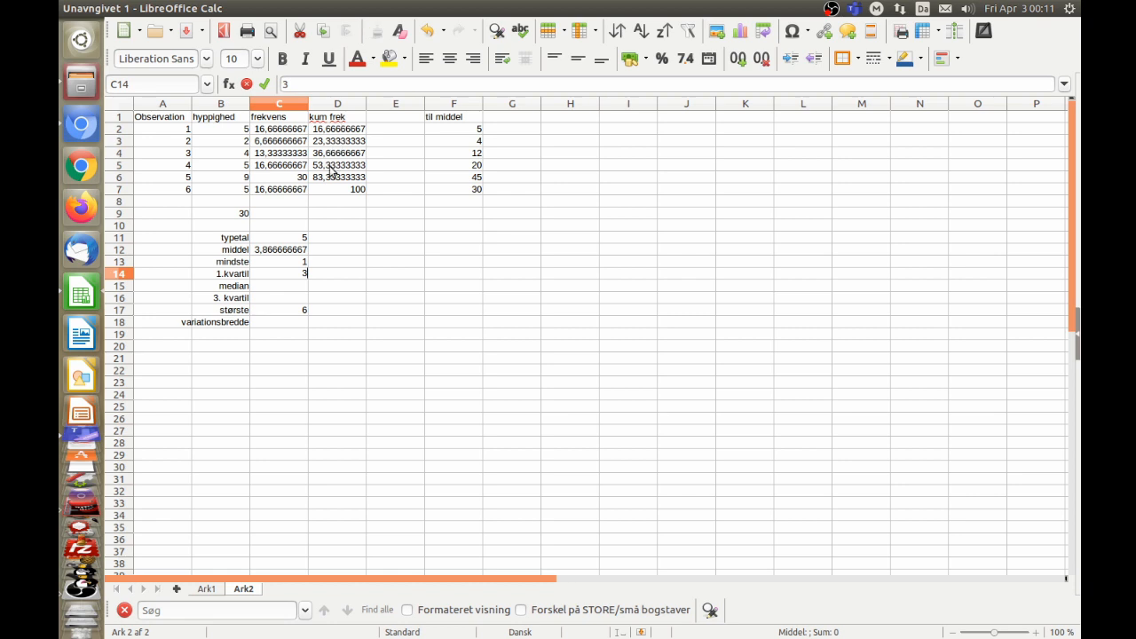
{"action": "left_click", "coordinate": [291, 288]}
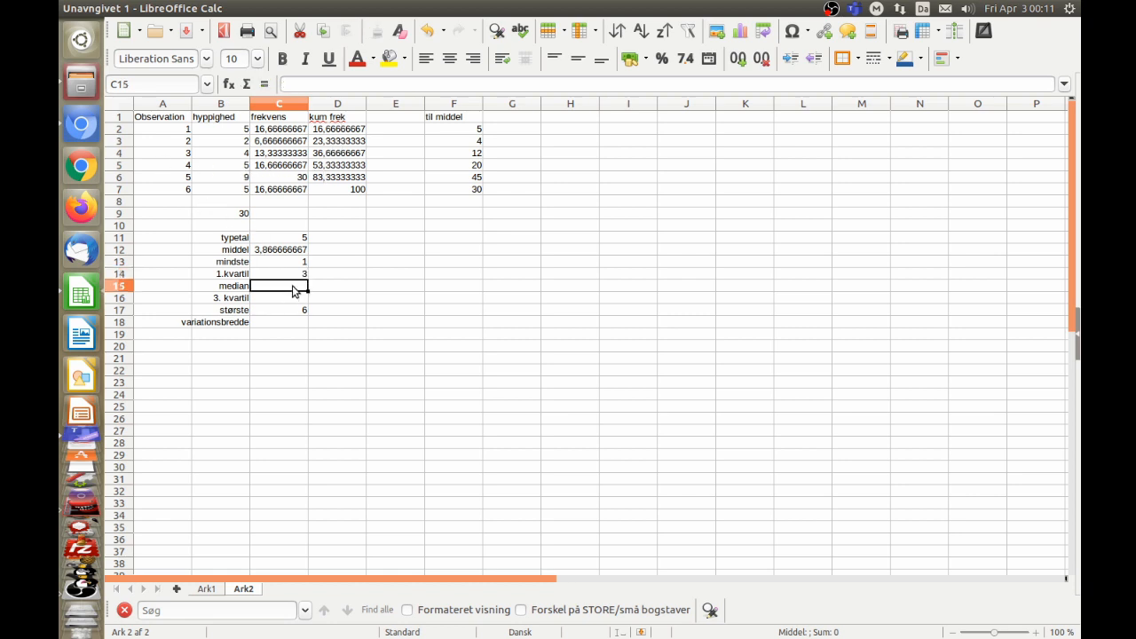
{"action": "type", "text": "4"}
{"action": "left_click", "coordinate": [293, 298]}
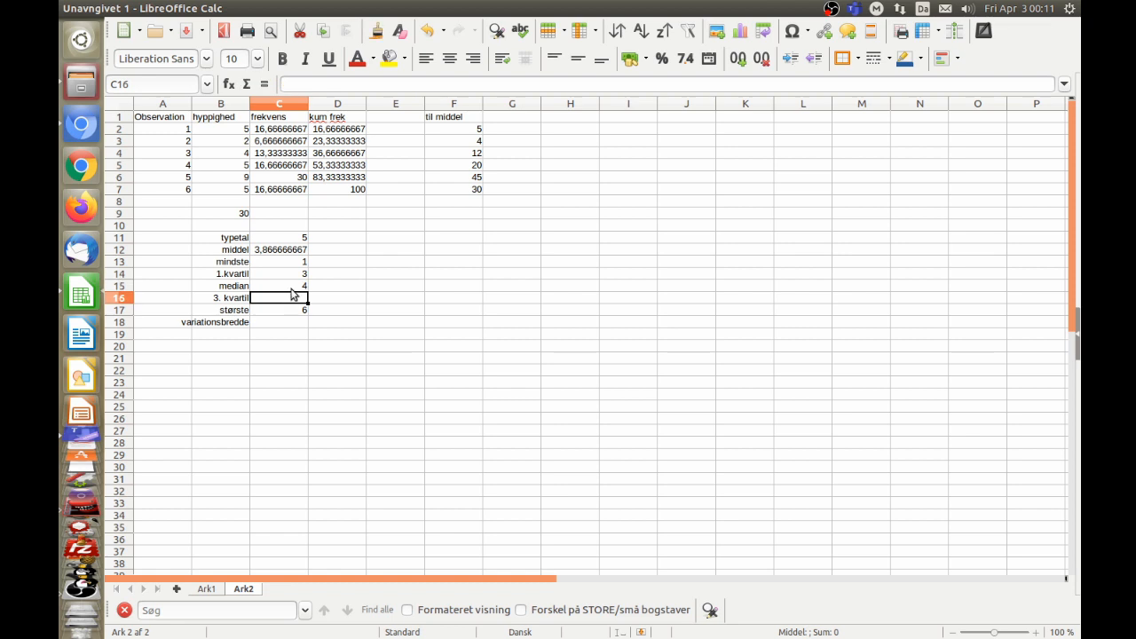
{"action": "type", "text": "5"}
{"action": "key", "text": "Return"}
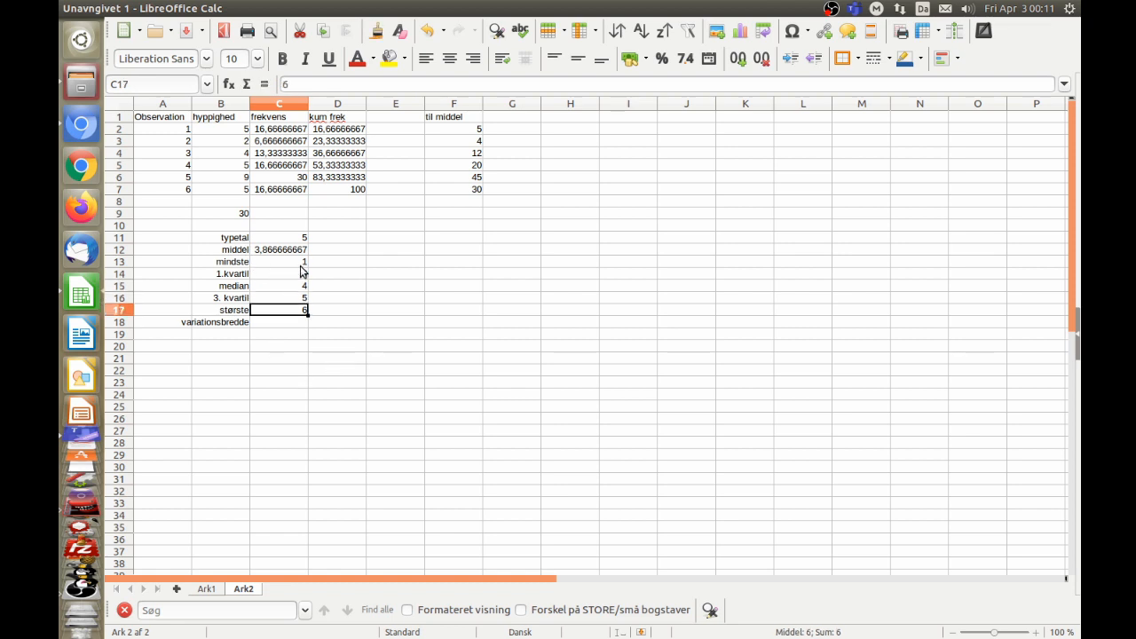
Calculate the variationsbredde in C18 by subtracting the mindste value from the største with =C17-C13.
{"action": "left_click", "coordinate": [303, 325]}
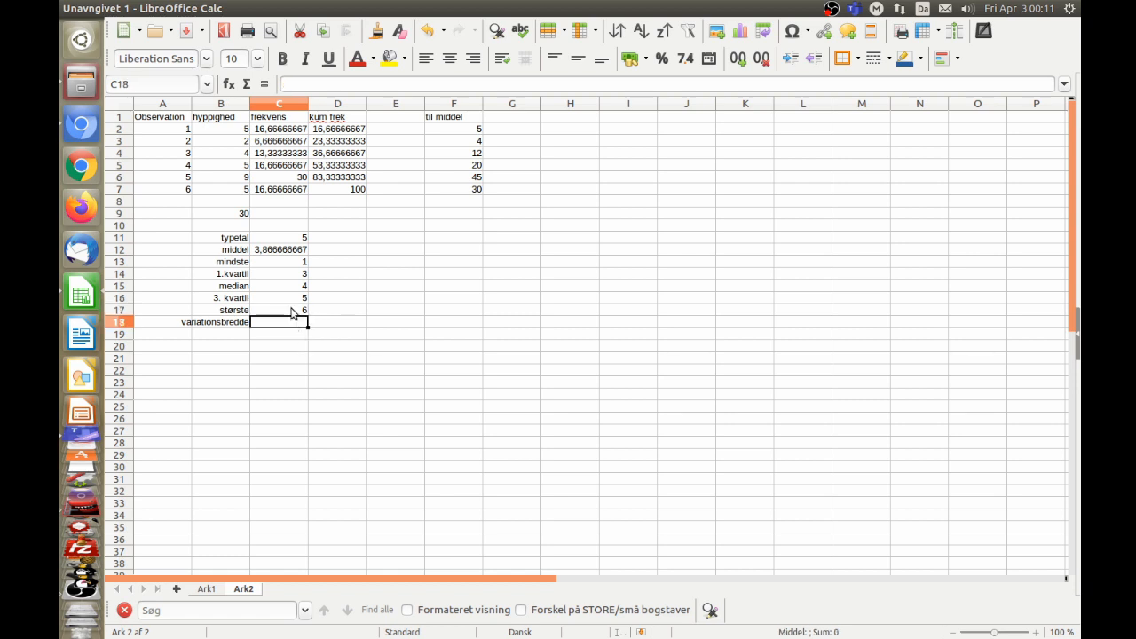
{"action": "type", "text": "="}
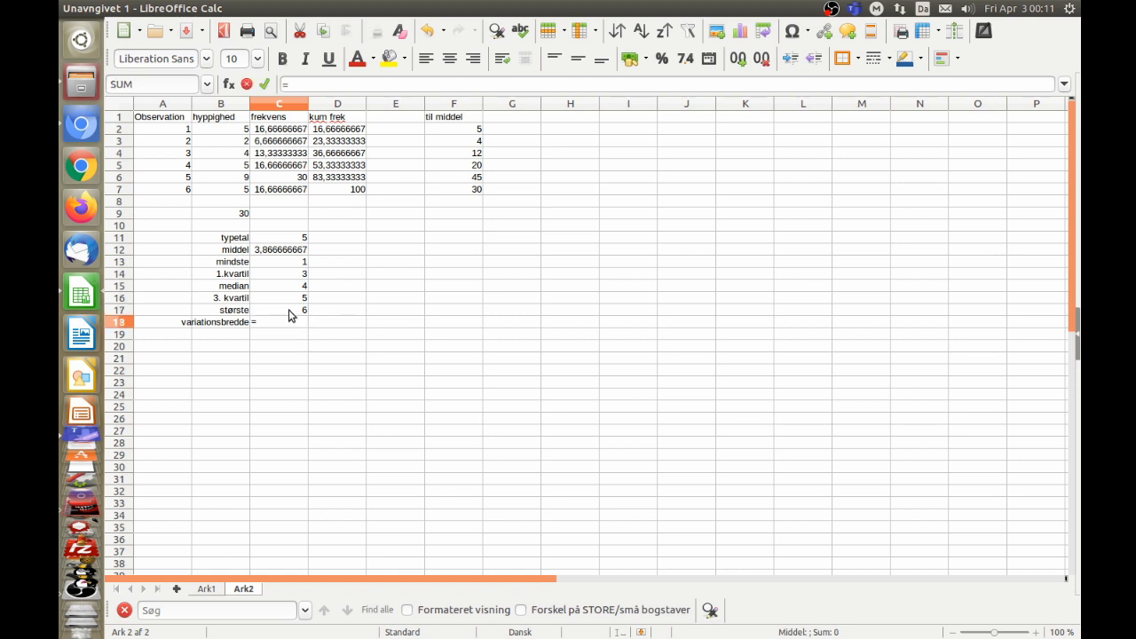
{"action": "left_click", "coordinate": [289, 308]}
{"action": "type", "text": "-"}
{"action": "left_click", "coordinate": [293, 262]}
{"action": "key", "text": "Return"}
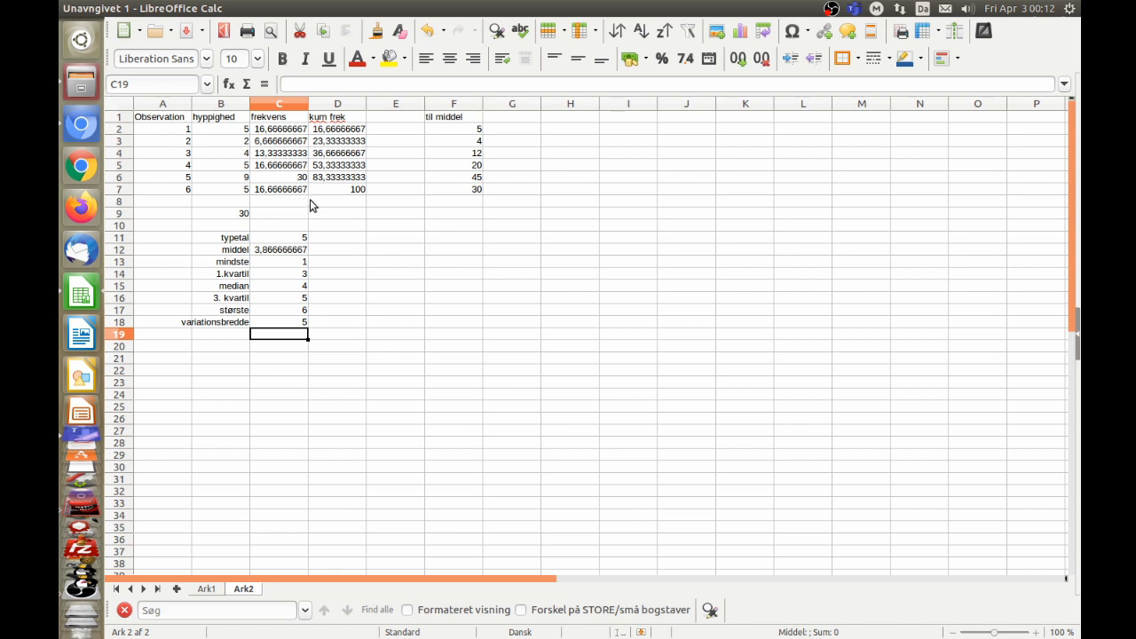
On sheet Ark1, add the column heading "intervalmidte" in K1 beside the hyppighed column.
{"action": "left_click", "coordinate": [206, 588]}
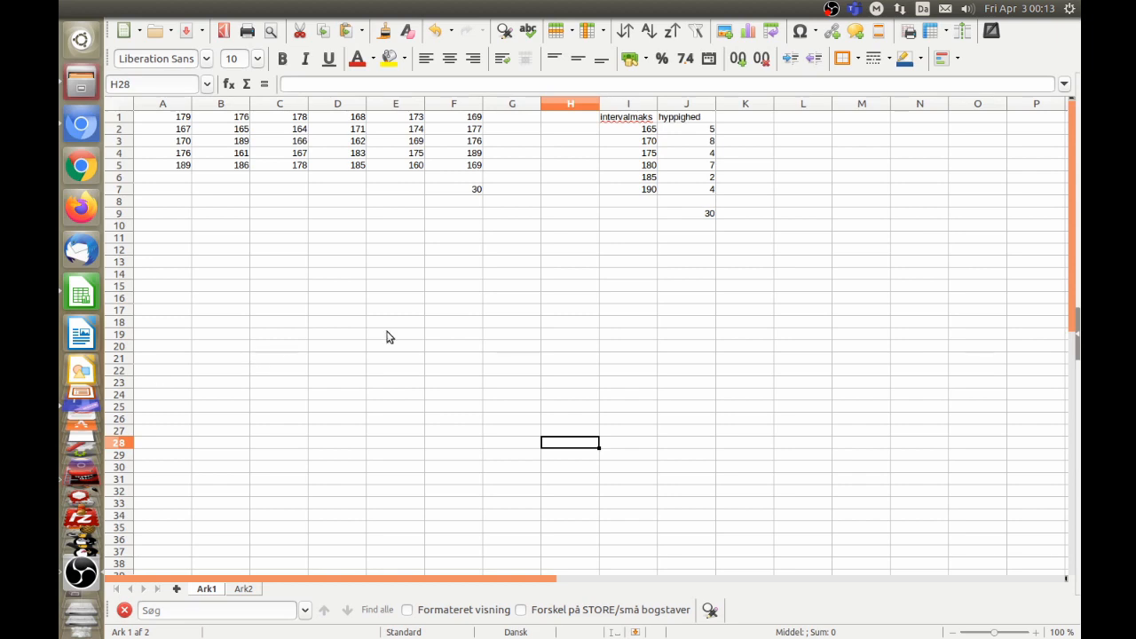
{"action": "left_click_drag", "start_coordinate": [686, 237], "coordinate": [589, 114]}
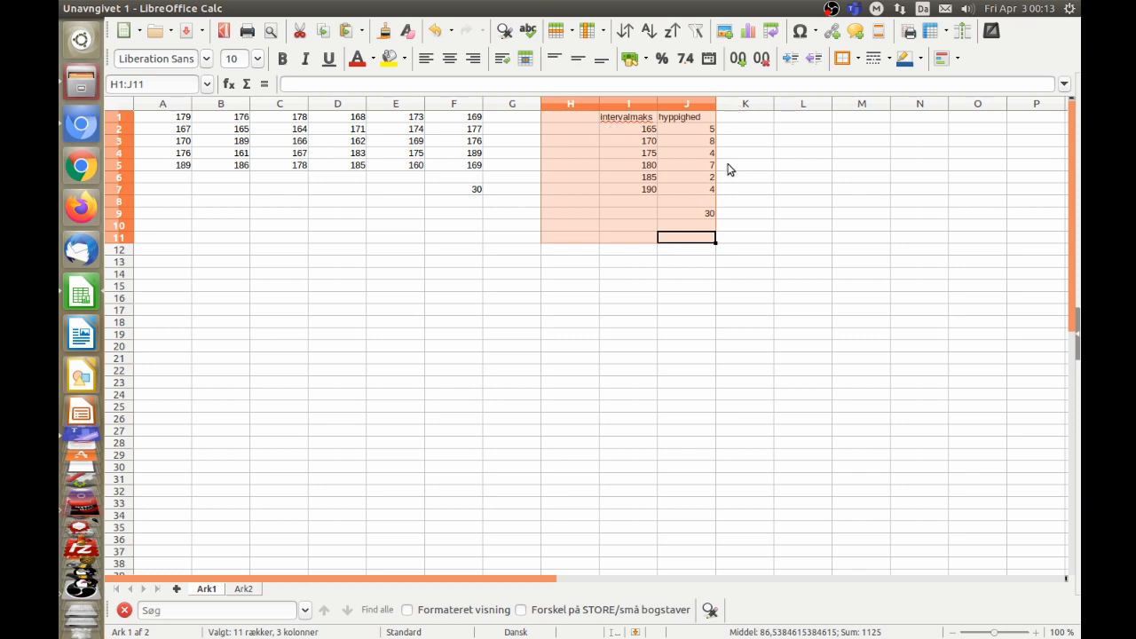
{"action": "left_click", "coordinate": [753, 227]}
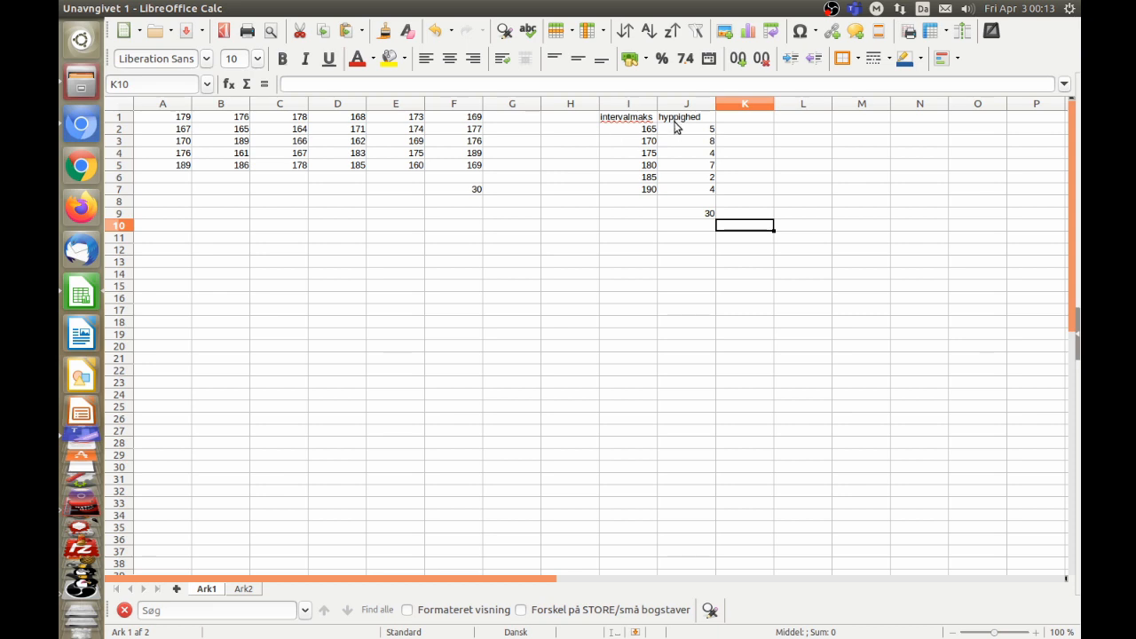
{"action": "left_click", "coordinate": [734, 125]}
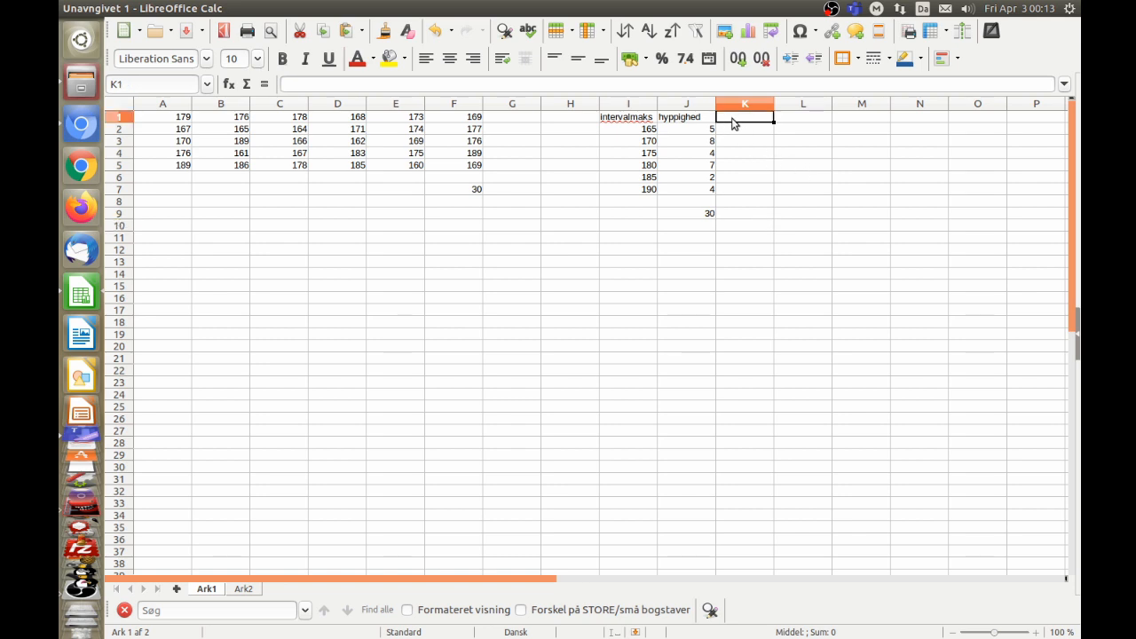
{"action": "type", "text": "intervalmidt"}
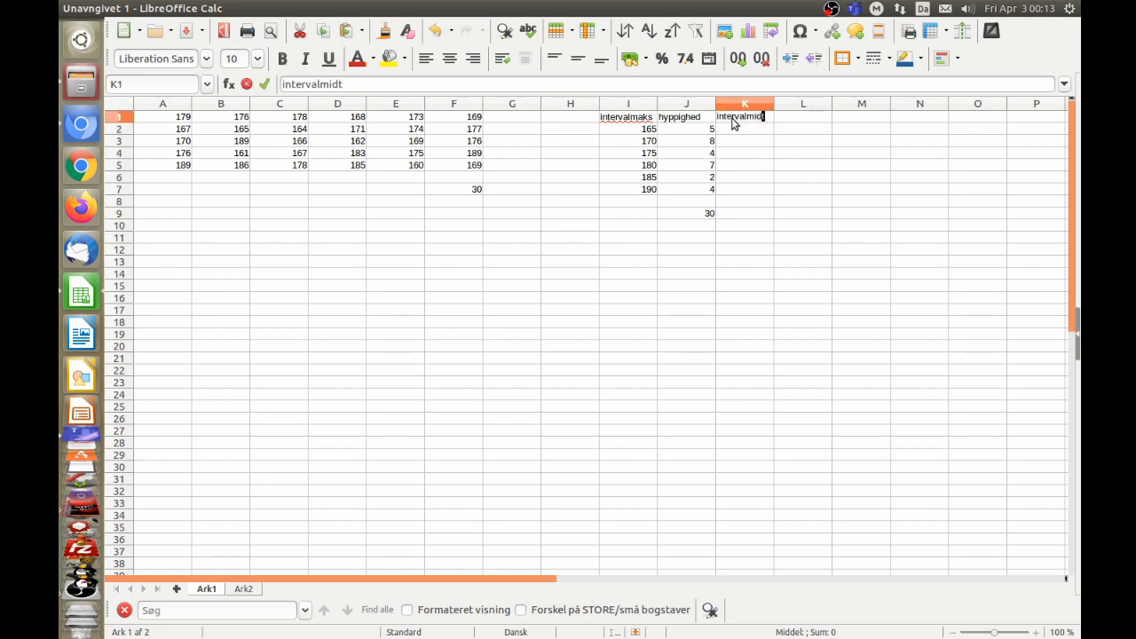
{"action": "type", "text": "e"}
{"action": "key", "text": "Return"}
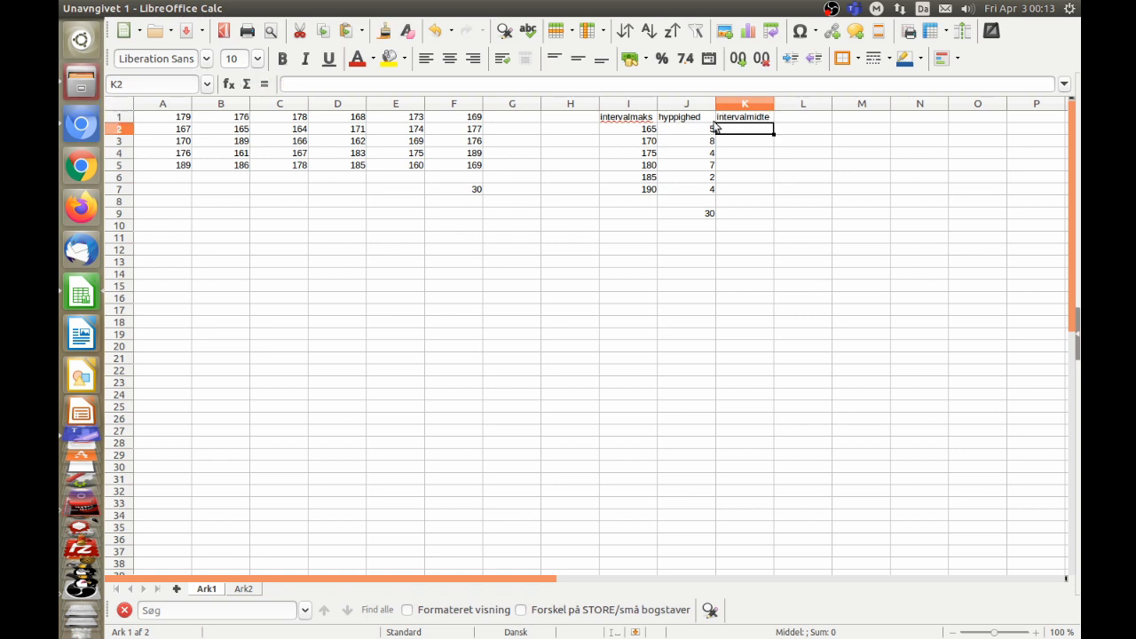
Label the first interval as "]160-165]" in H2, beside its intervalmaks value.
{"action": "left_click", "coordinate": [646, 135]}
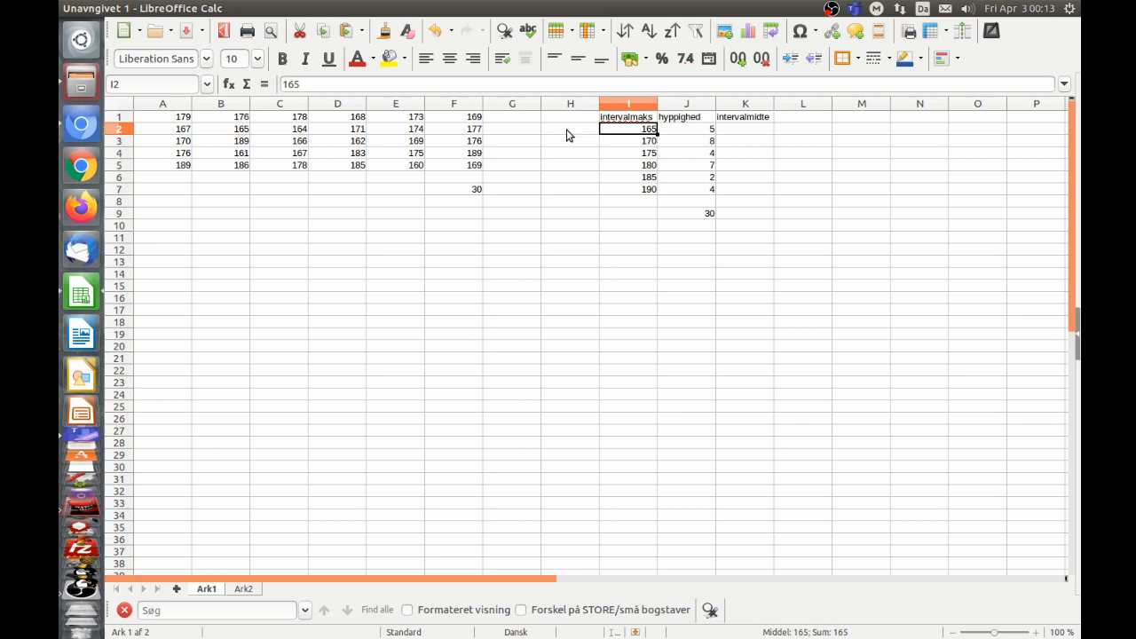
{"action": "left_click", "coordinate": [569, 134]}
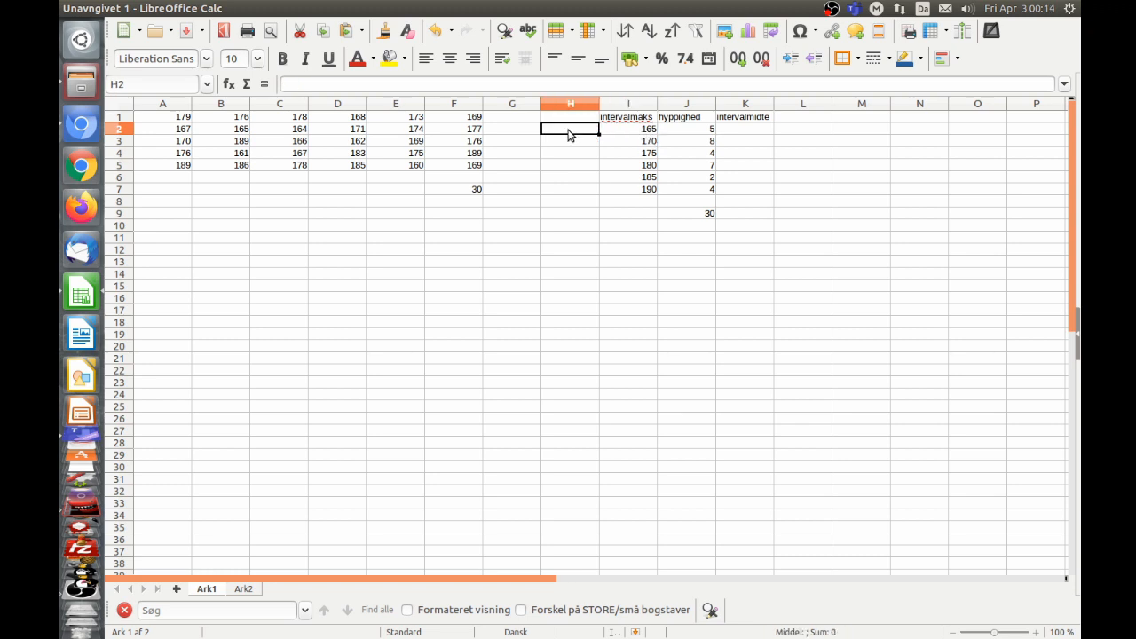
{"action": "type", "text": "]160-165"}
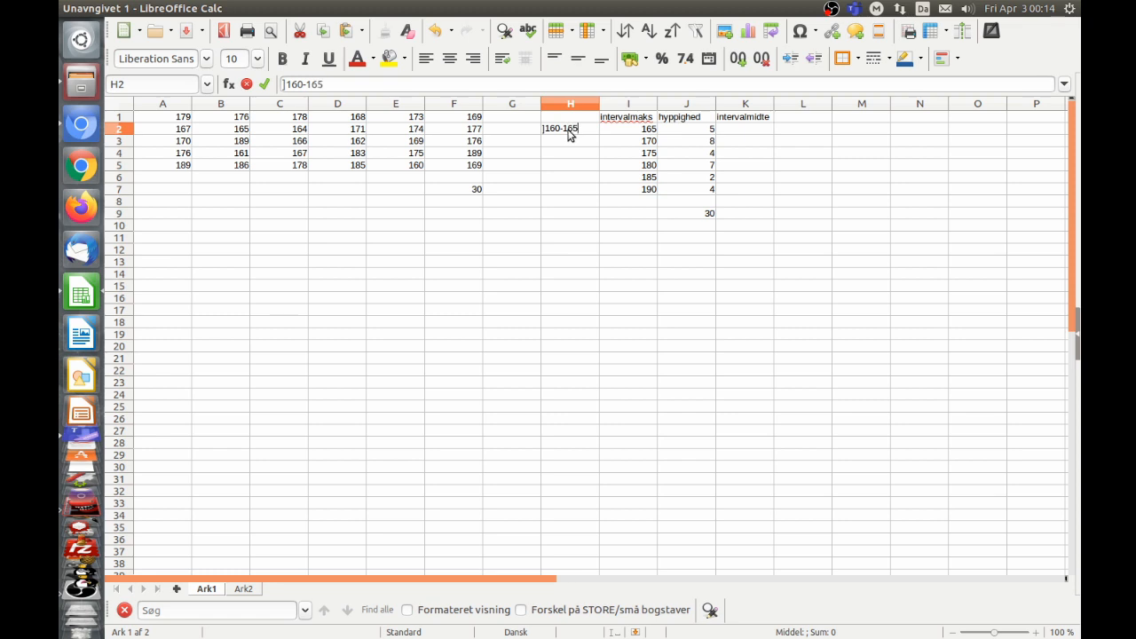
{"action": "type", "text": "]"}
{"action": "key", "text": "Return"}
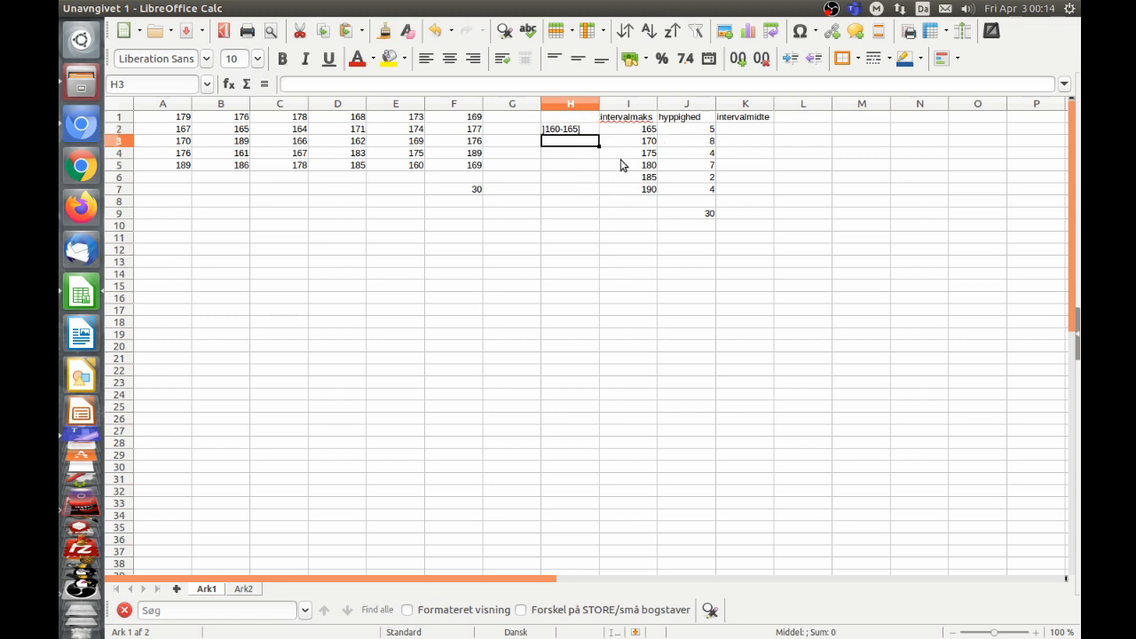
Enter the interval midpoints 162,5 in K2 and 167,5 in K3, and fill the series down to K7.
{"action": "left_click", "coordinate": [736, 129]}
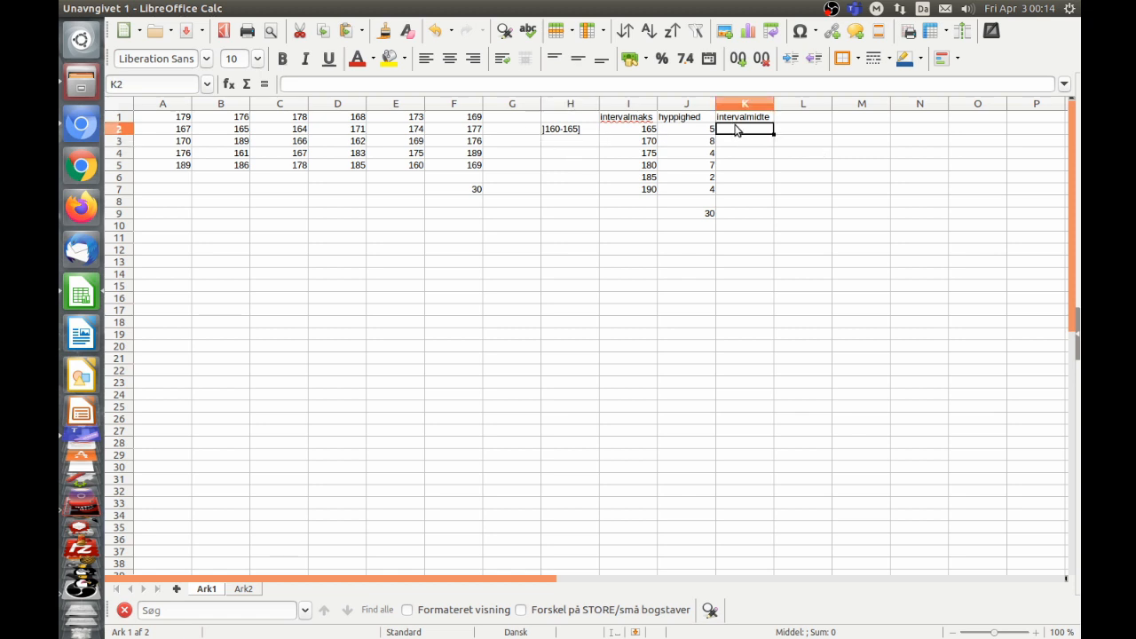
{"action": "type", "text": "162,5"}
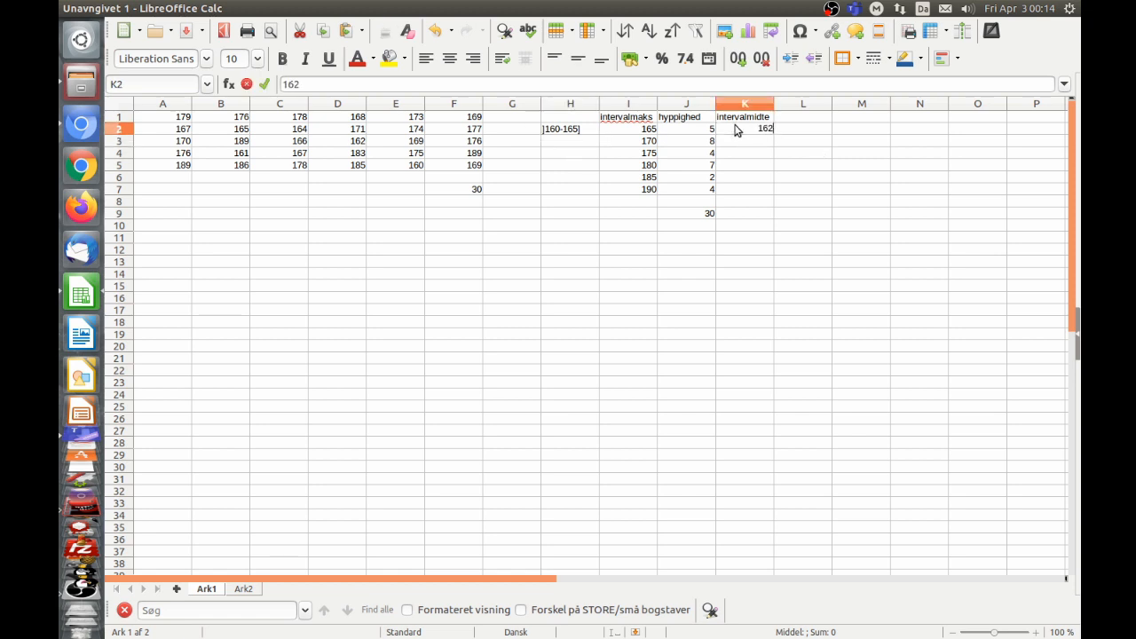
{"action": "key", "text": "Return"}
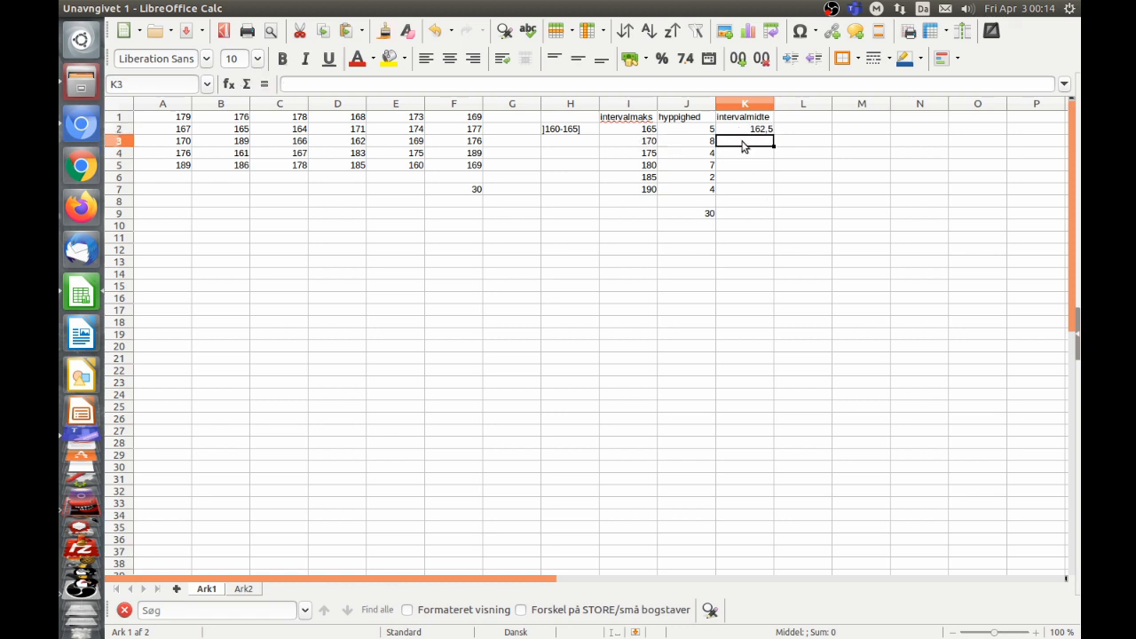
{"action": "type", "text": "167,5"}
{"action": "key", "text": "shift+Return"}
{"action": "key", "text": "shift+Down"}
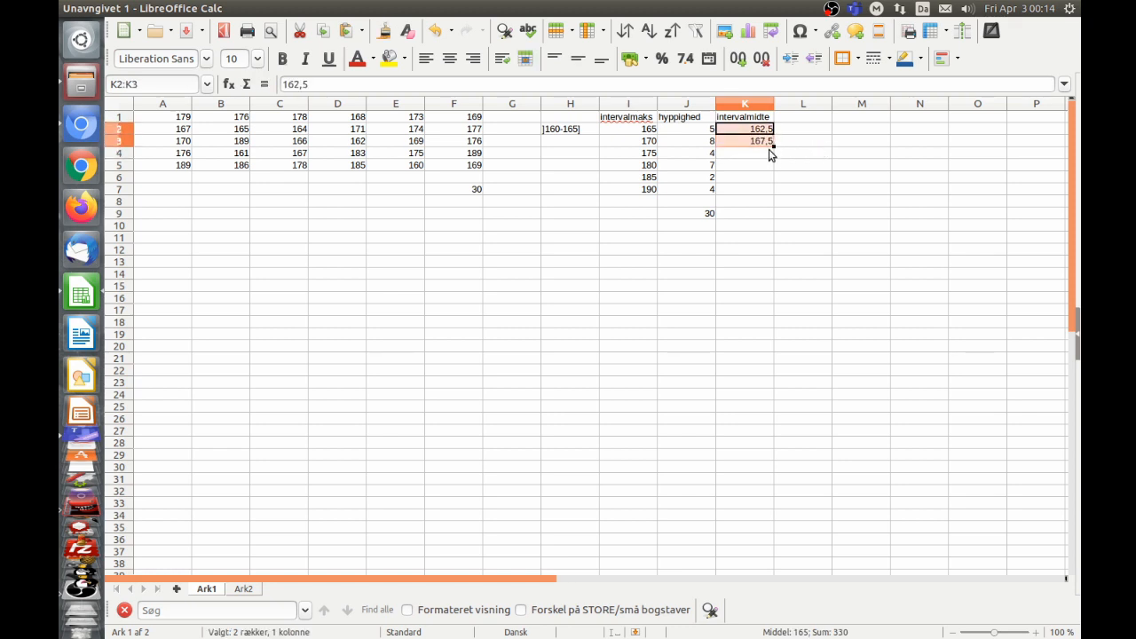
{"action": "left_click_drag", "start_coordinate": [773, 147], "coordinate": [772, 195]}
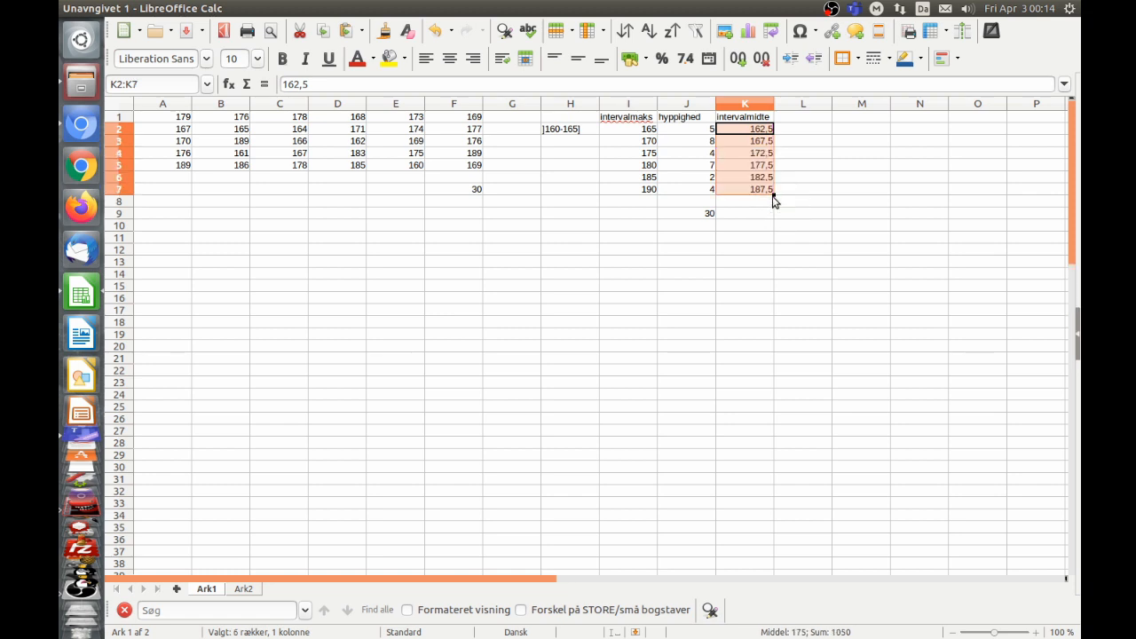
{"action": "left_click", "coordinate": [759, 146]}
{"action": "left_click", "coordinate": [759, 133]}
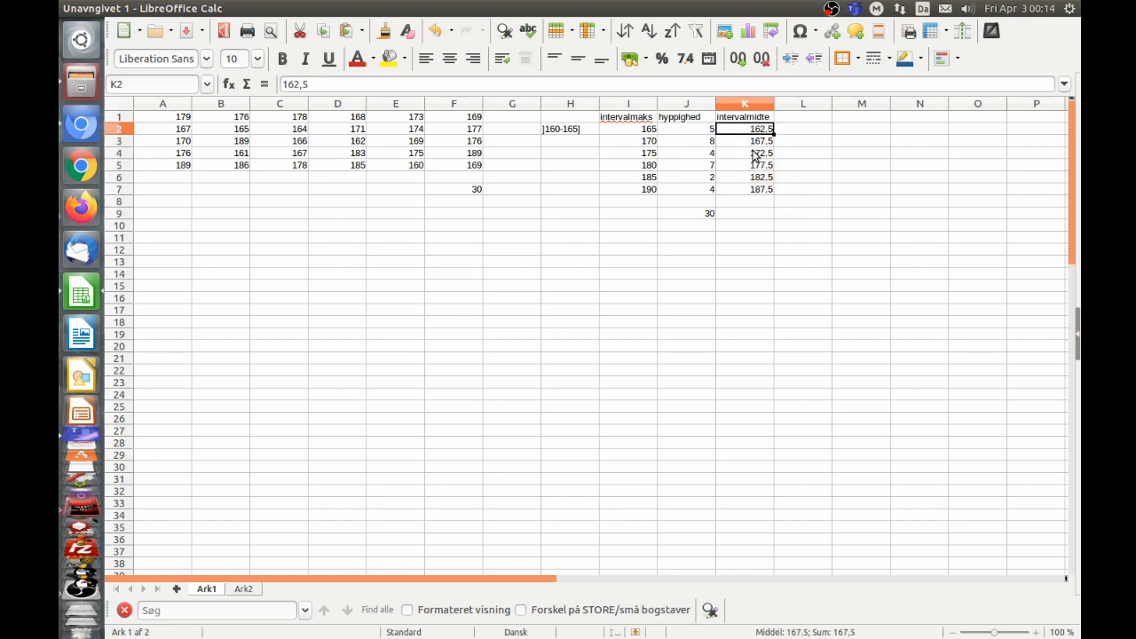
{"action": "left_click", "coordinate": [757, 155]}
{"action": "left_click", "coordinate": [759, 180]}
{"action": "left_click", "coordinate": [758, 191]}
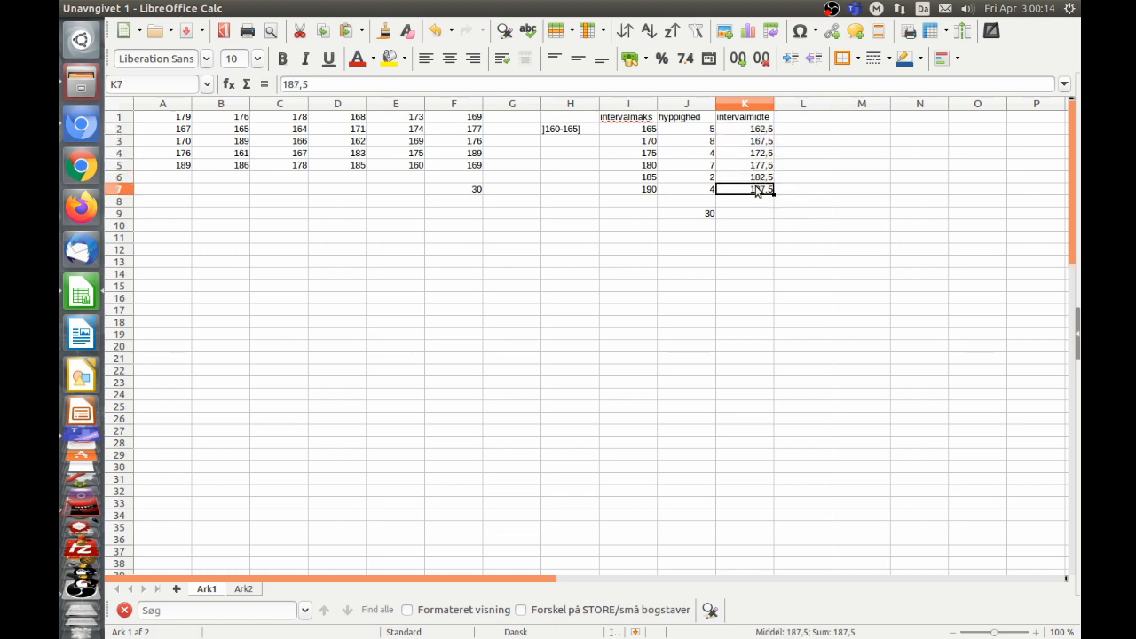
Add the column heading "til middel" in L1 beside the intervalmidte column.
{"action": "left_click", "coordinate": [804, 120]}
{"action": "type", "text": "til middel"}
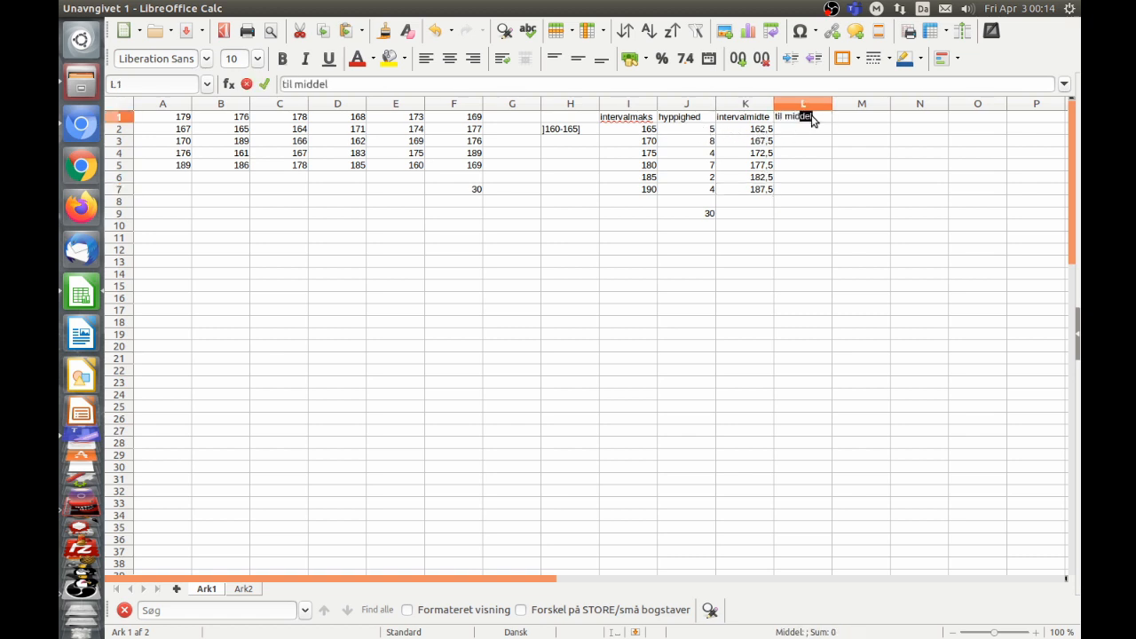
{"action": "key", "text": "Return"}
Multiply intervalmidte by hyppighed with =K2*J2 in L2 and fill the formula down to L7.
{"action": "type", "text": "="}
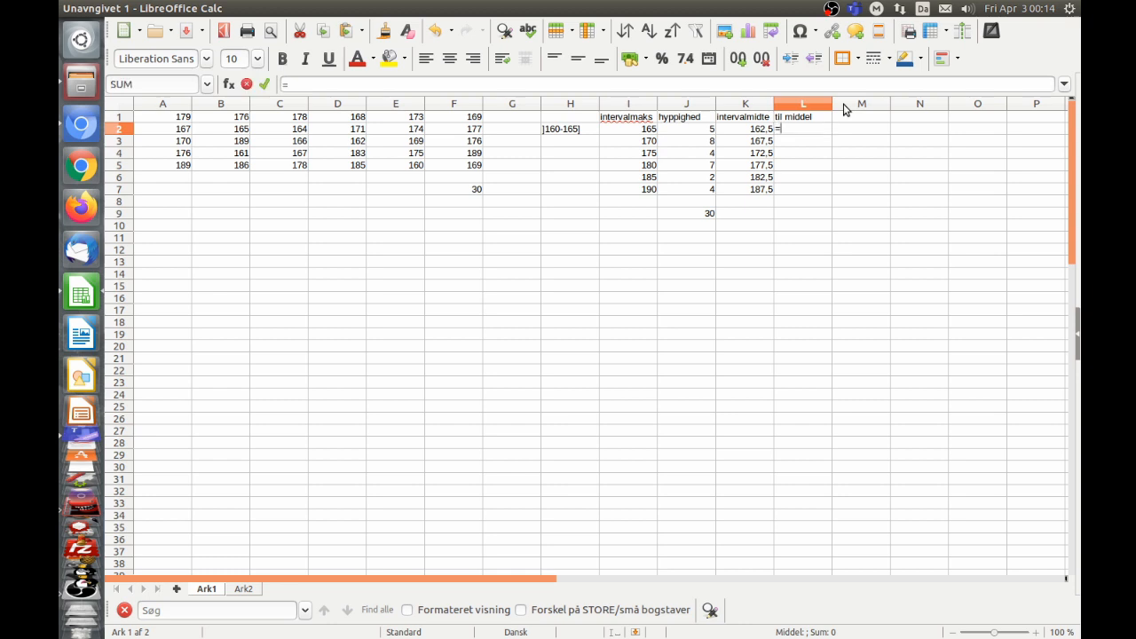
{"action": "left_click", "coordinate": [743, 132]}
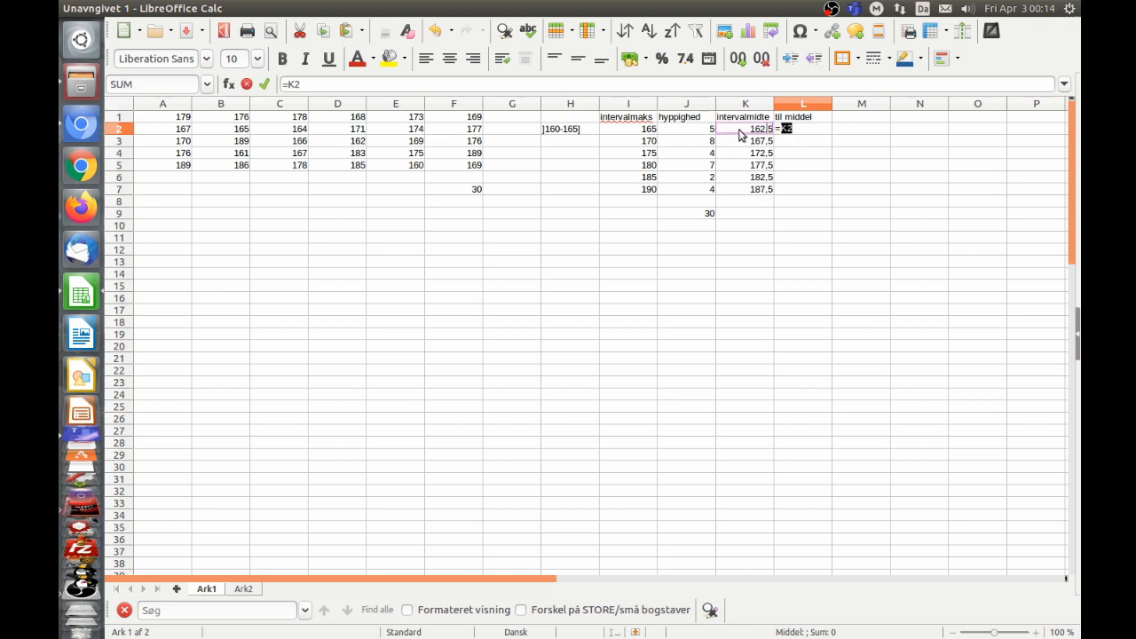
{"action": "type", "text": "*"}
{"action": "left_click", "coordinate": [689, 131]}
{"action": "key", "text": "Return"}
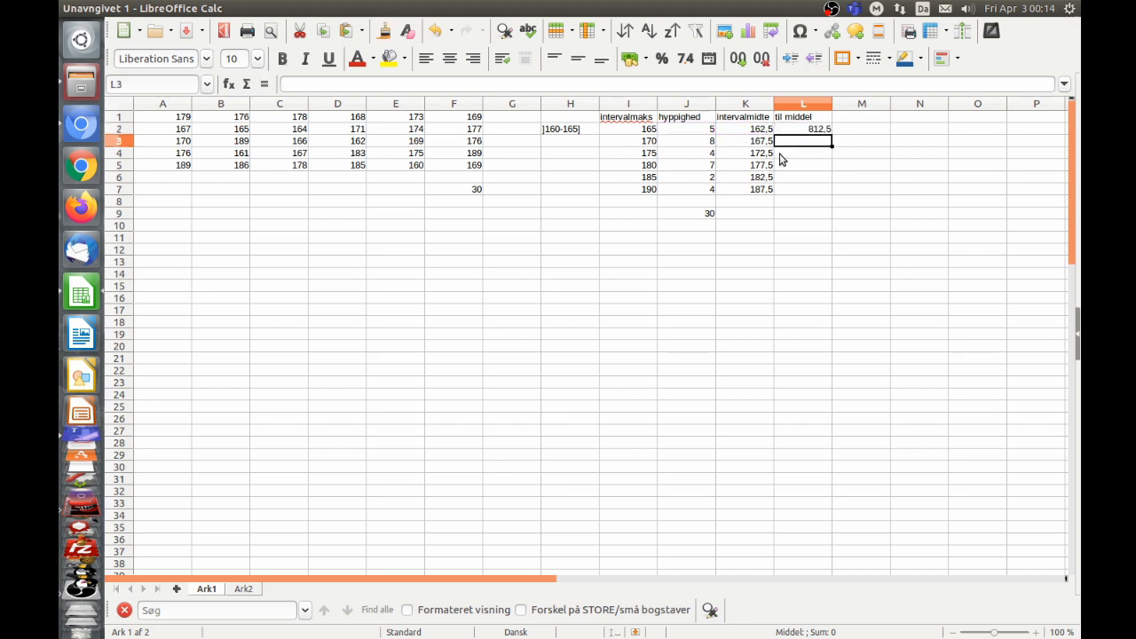
{"action": "key", "text": "Up"}
{"action": "left_click_drag", "start_coordinate": [832, 134], "coordinate": [834, 200]}
Calculate the middel of the grouped data in L9 with the formula =SUM(L2:L7)/J9.
{"action": "left_click", "coordinate": [806, 214]}
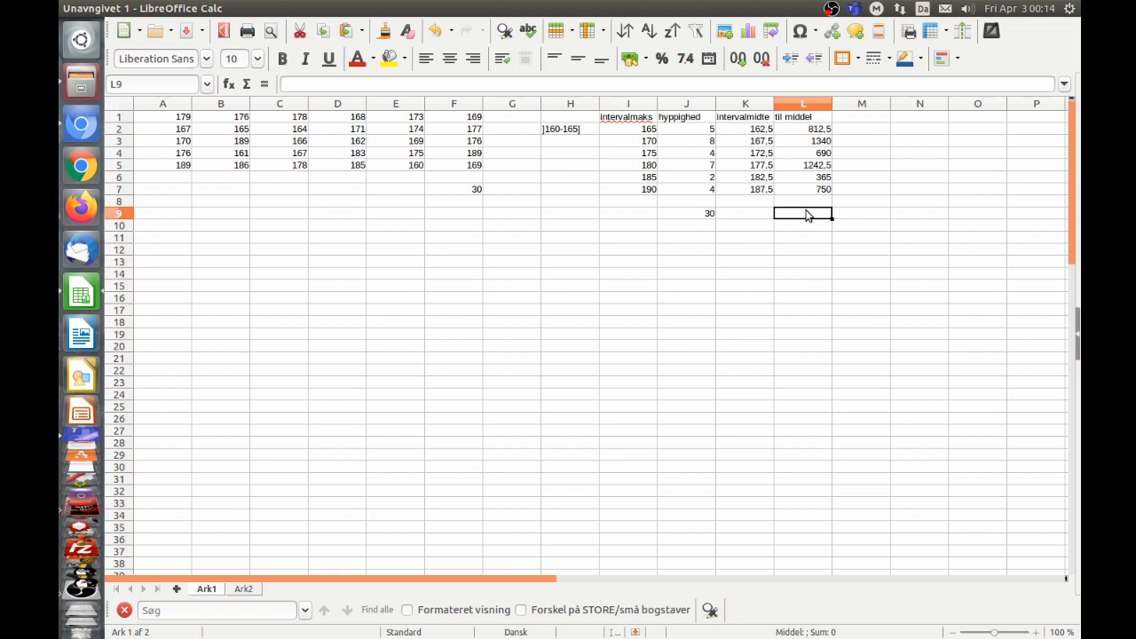
{"action": "left_click", "coordinate": [708, 211]}
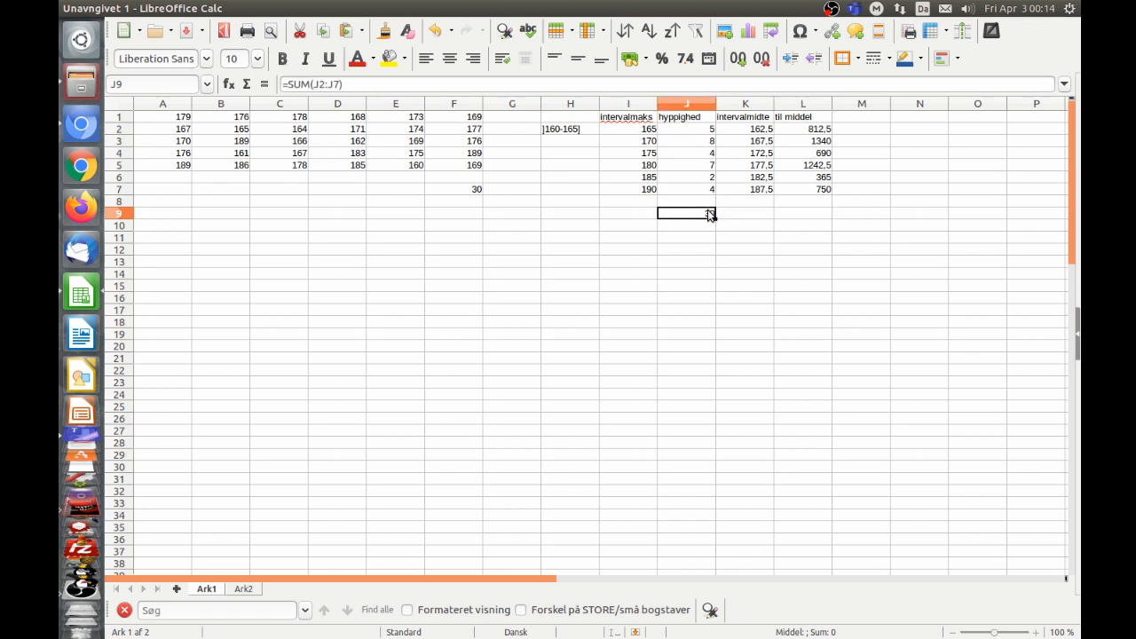
{"action": "left_click", "coordinate": [795, 213]}
{"action": "type", "text": "=sum("}
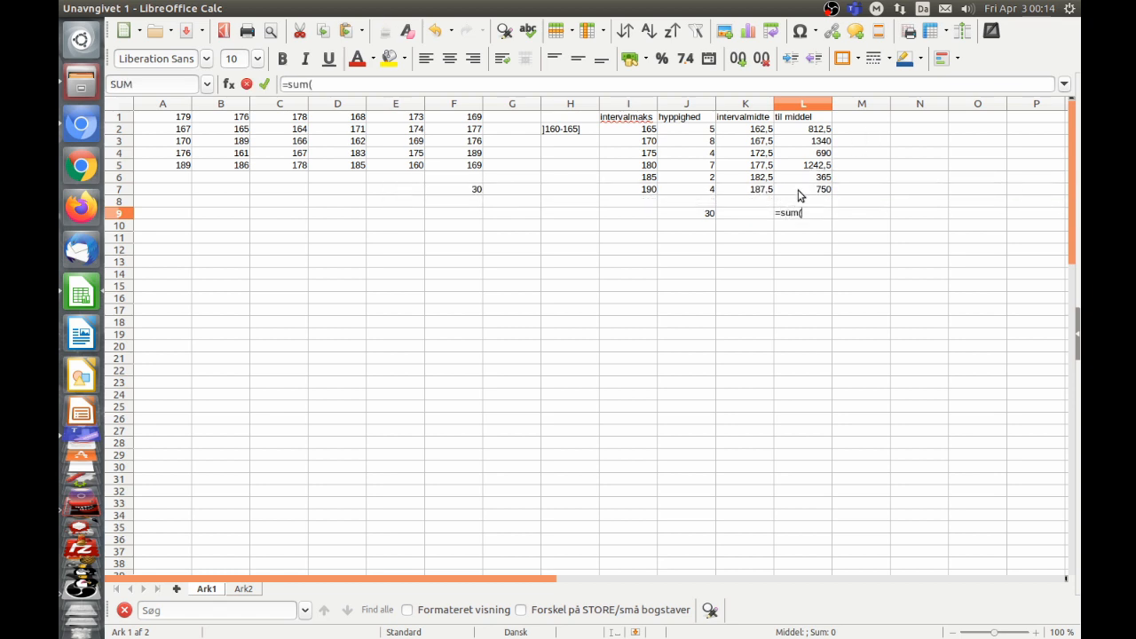
{"action": "left_click_drag", "start_coordinate": [798, 189], "coordinate": [797, 128]}
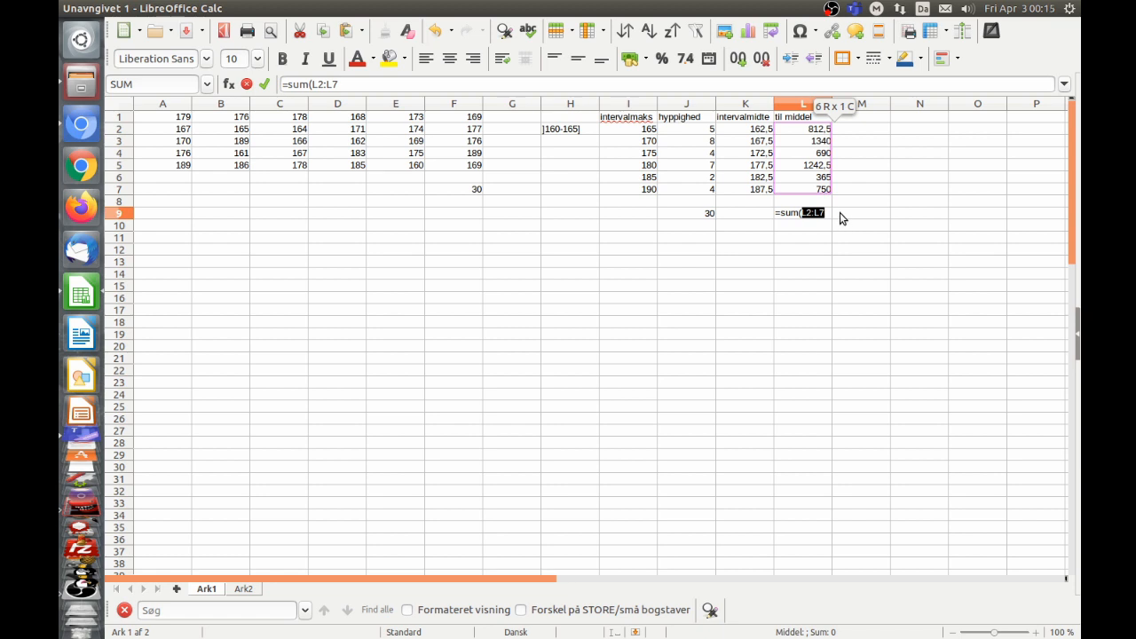
{"action": "type", "text": ")/"}
{"action": "left_click", "coordinate": [697, 216]}
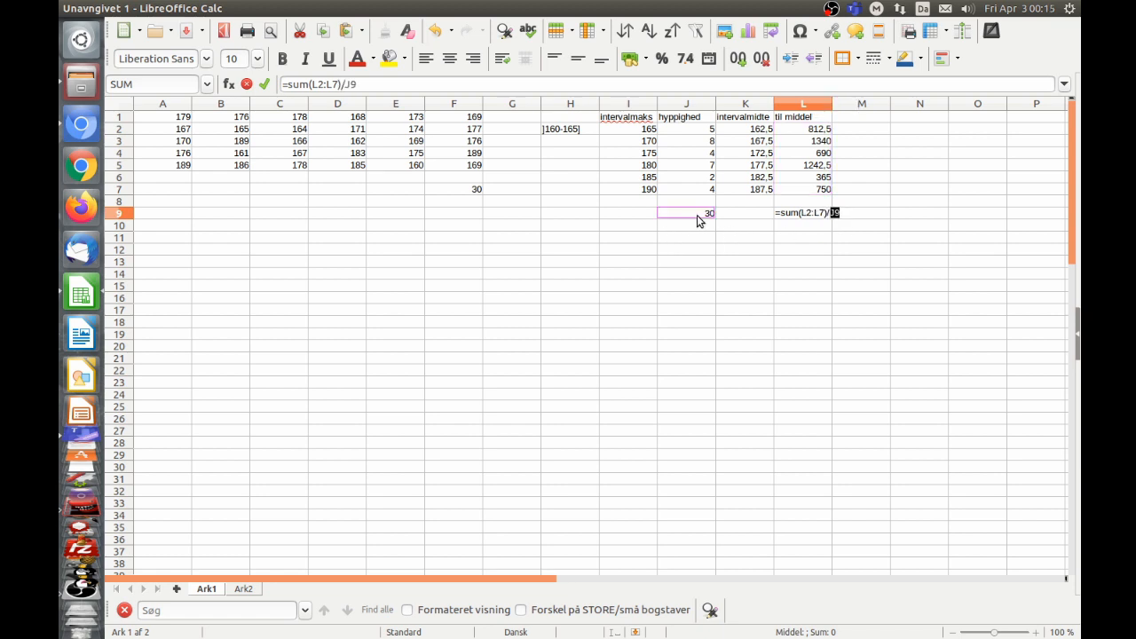
{"action": "key", "text": "Return"}
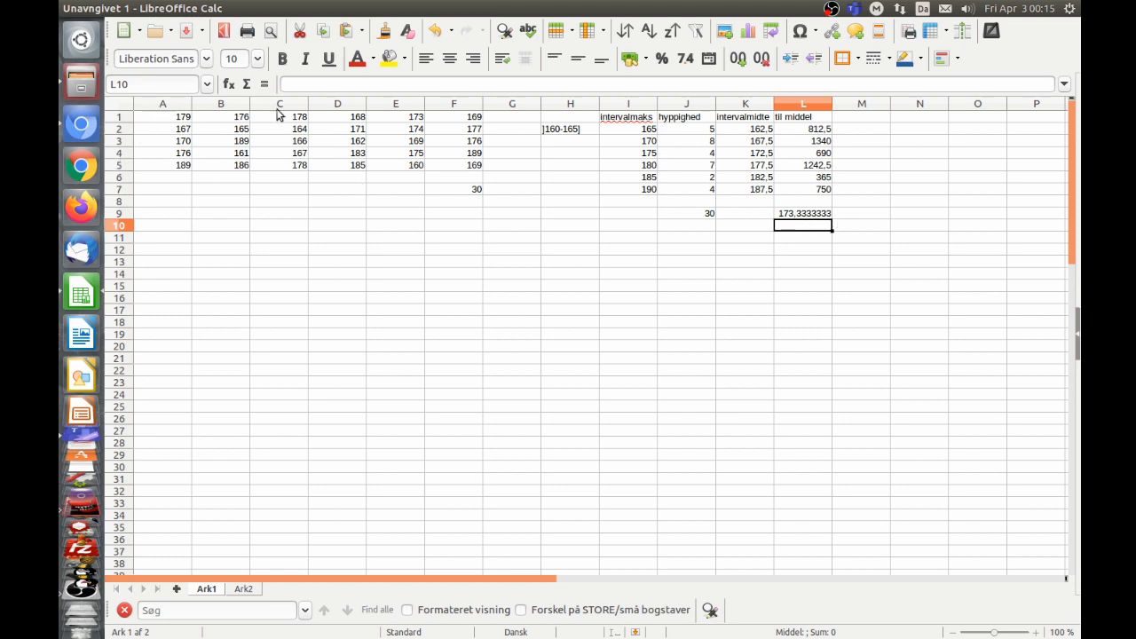
Add the label "middel:" in E9 below the ungrouped data.
{"action": "left_click", "coordinate": [337, 192]}
{"action": "key", "text": "Down"}
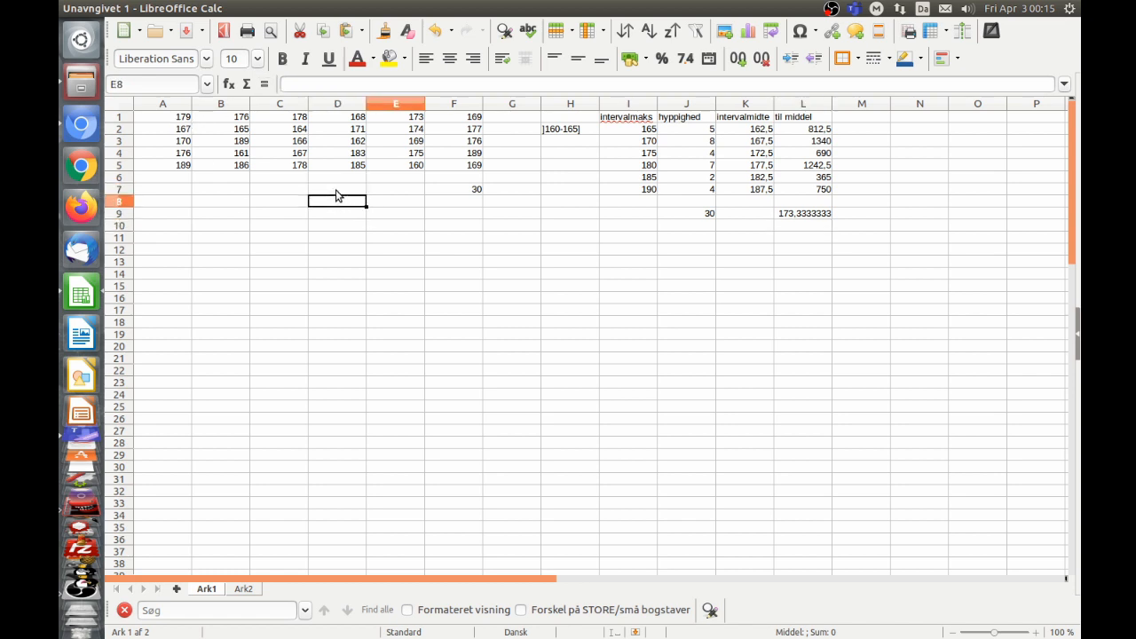
{"action": "key", "text": "Right"}
{"action": "key", "text": "Down"}
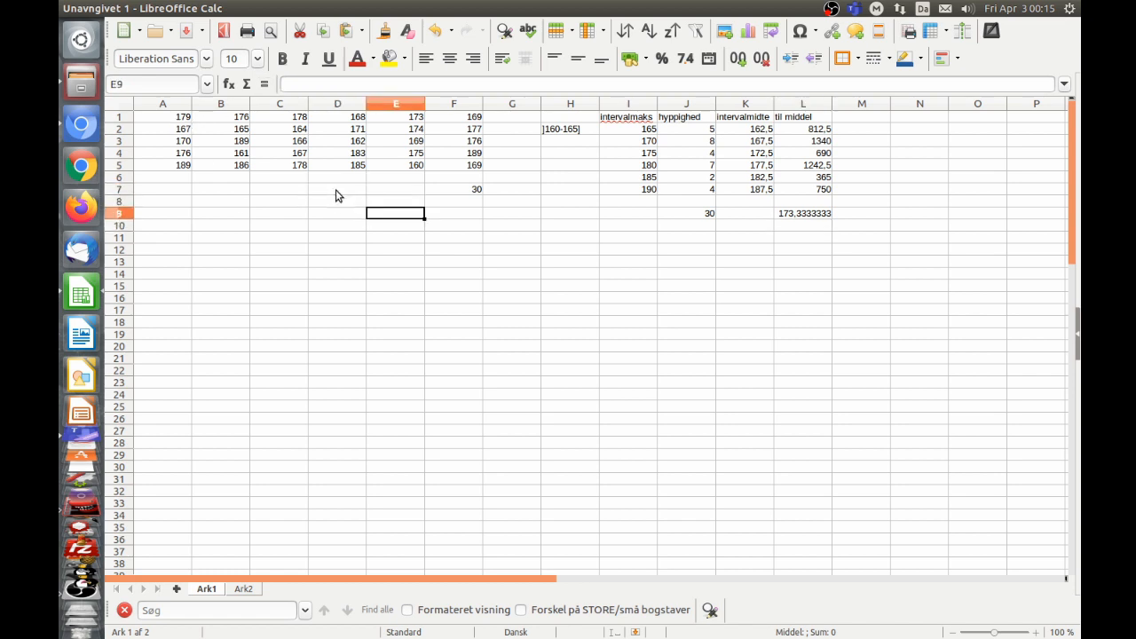
{"action": "type", "text": "middel"}
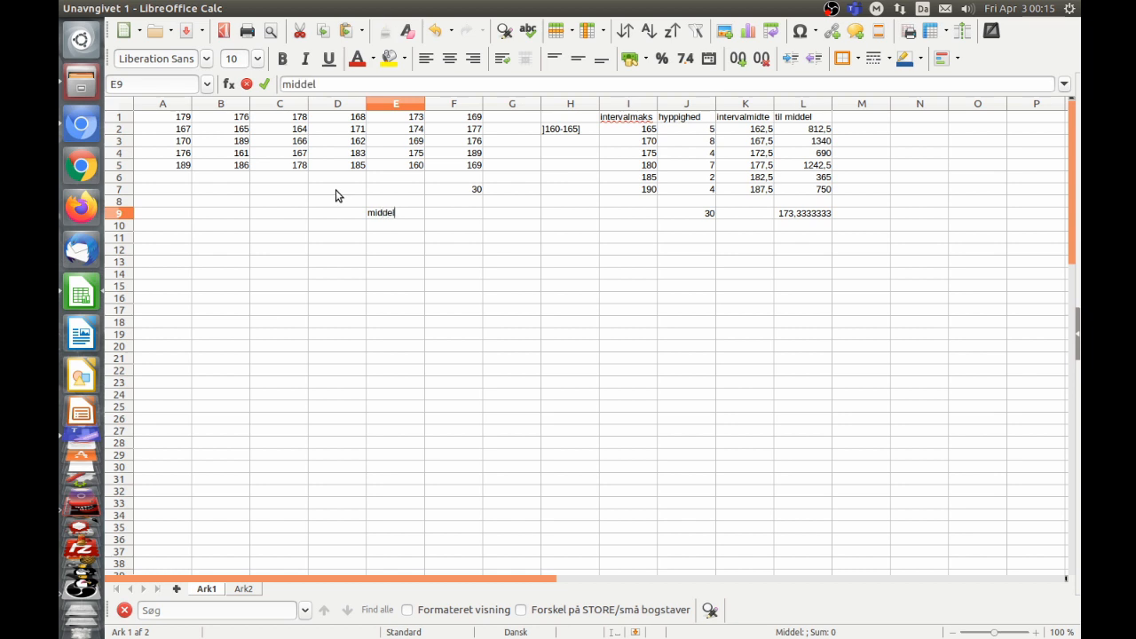
{"action": "type", "text": ":"}
Calculate the mean of the raw data in F9 with the MIDDEL function over A1:F5.
{"action": "key", "text": "Right"}
{"action": "type", "text": "="}
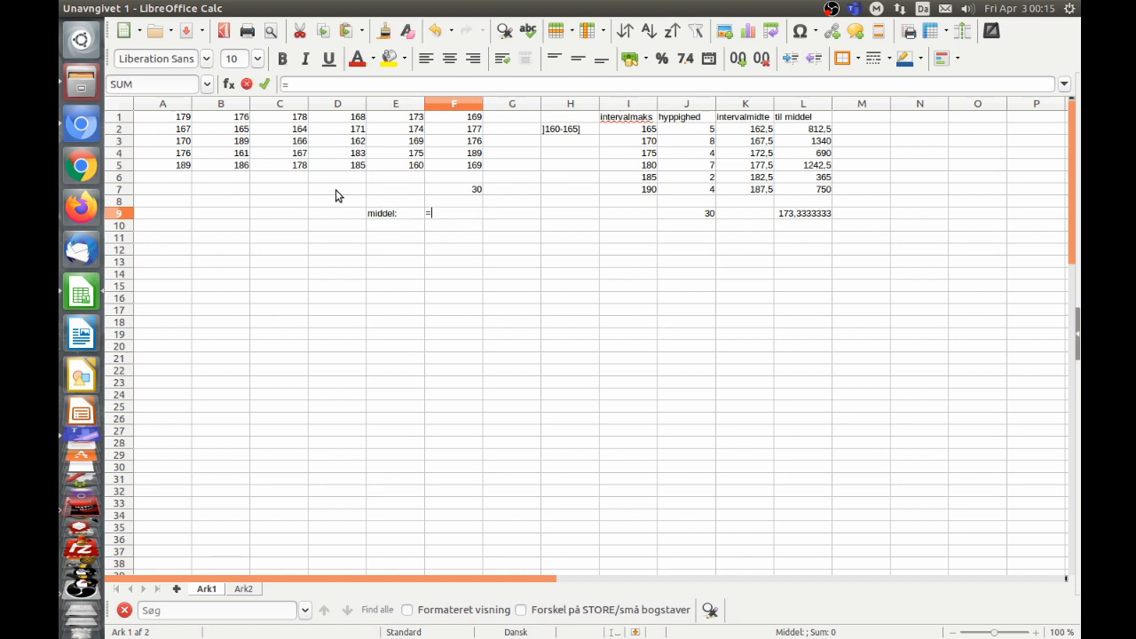
{"action": "type", "text": "middel("}
{"action": "left_click_drag", "start_coordinate": [175, 118], "coordinate": [462, 171]}
{"action": "key", "text": "Return"}
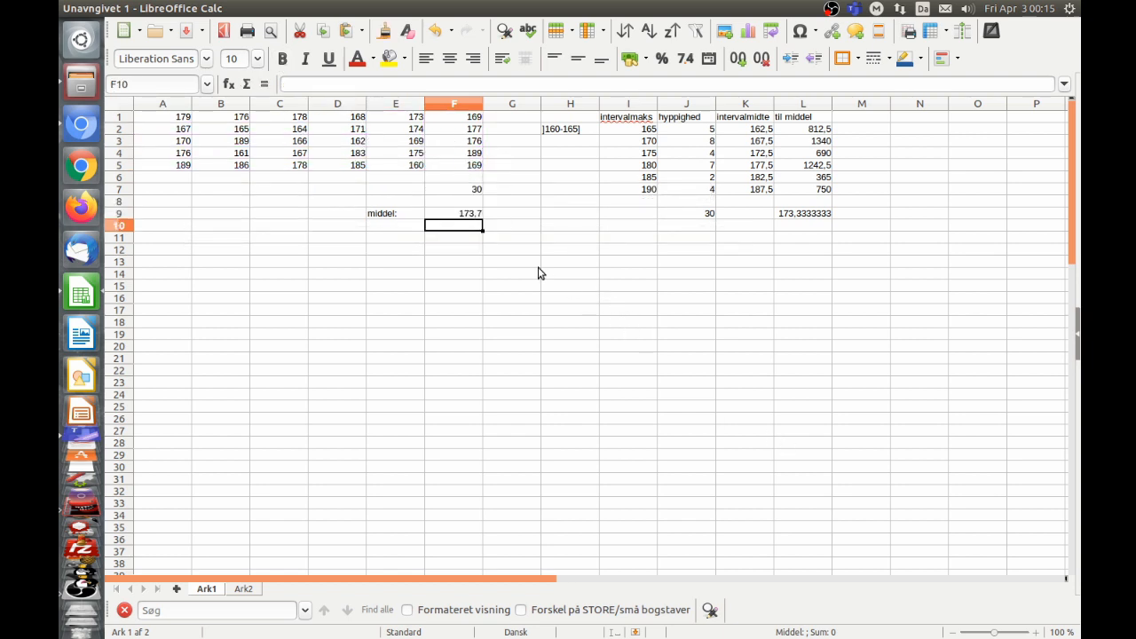
Calculate the difference between the ungrouped and grouped middel in H9 with the formula =F9-L9.
{"action": "left_click", "coordinate": [559, 213]}
{"action": "type", "text": "="}
{"action": "left_click", "coordinate": [461, 213]}
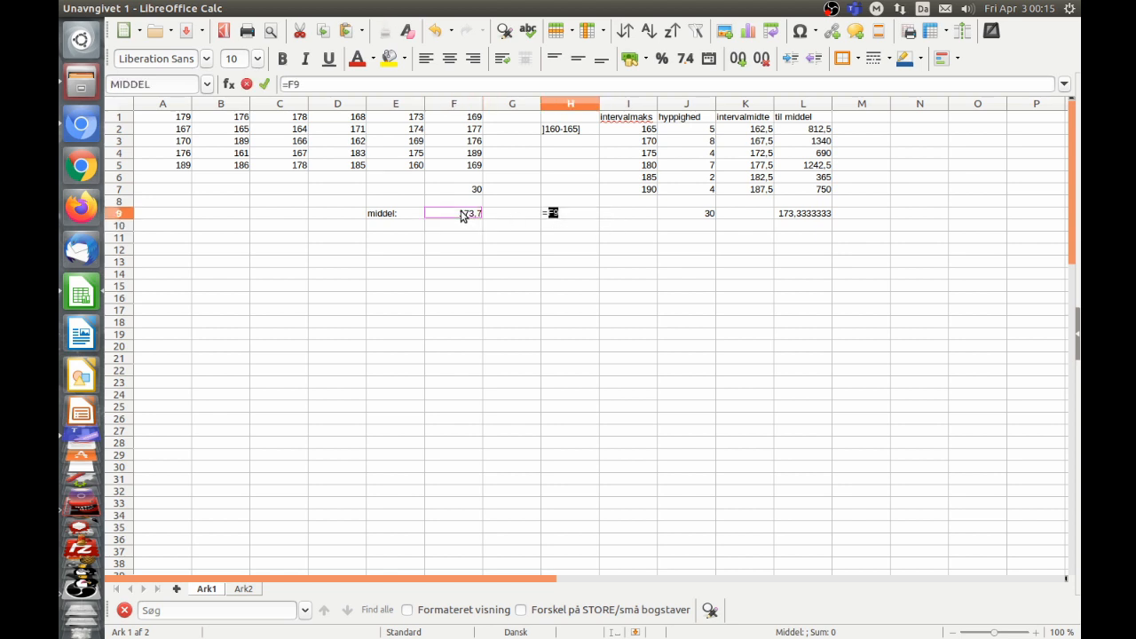
{"action": "type", "text": "-"}
{"action": "left_click", "coordinate": [794, 216]}
{"action": "key", "text": "Return"}
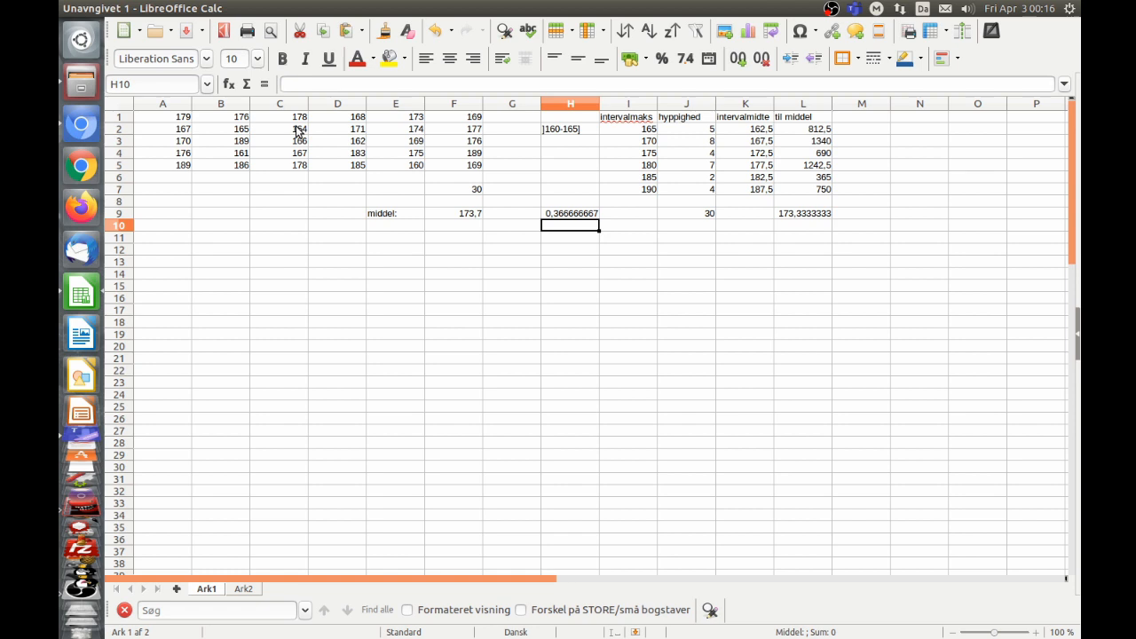
Replace the data in A1:F5 with random whole numbers using =SLUMPMELLEM(160;190) in A1, filled across the range.
{"action": "left_click", "coordinate": [164, 120]}
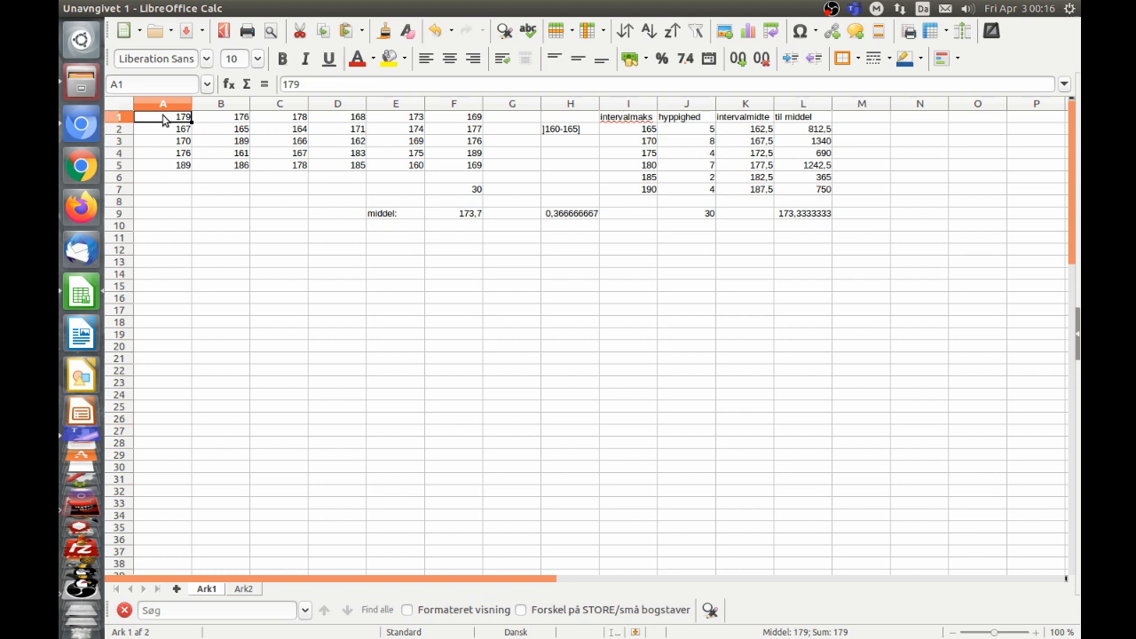
{"action": "type", "text": "=slum"}
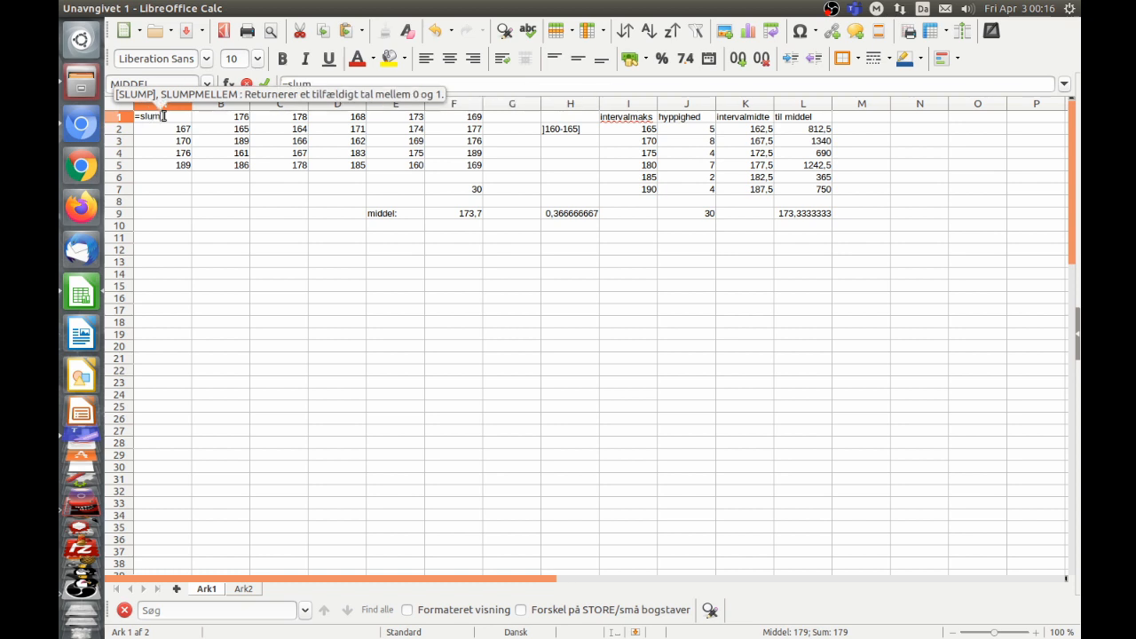
{"action": "type", "text": "pmellem"}
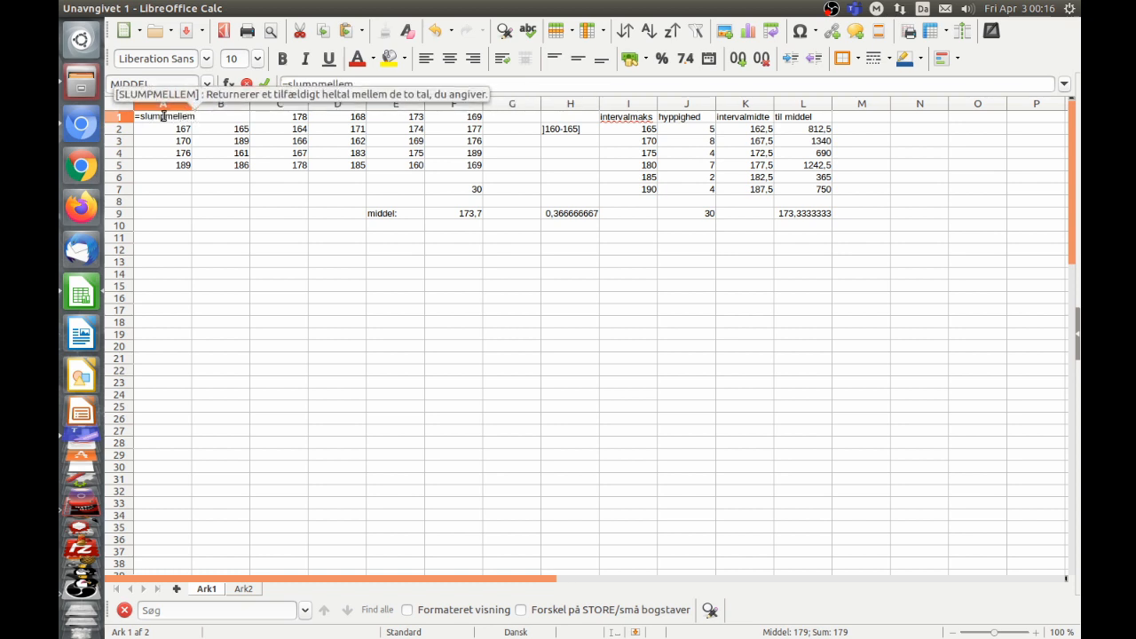
{"action": "type", "text": "("}
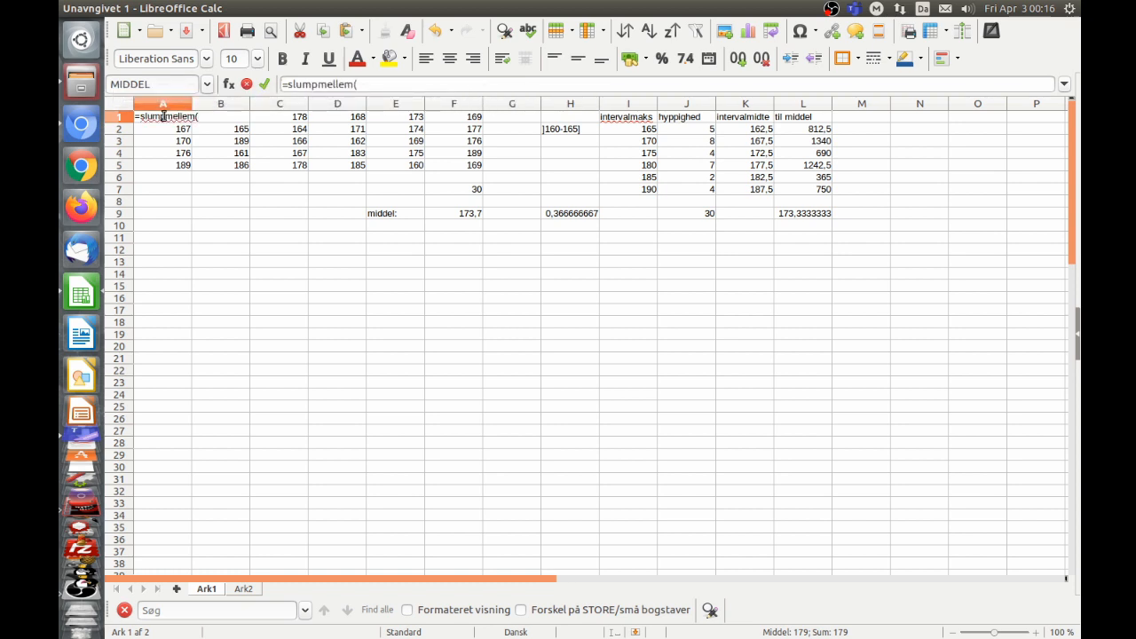
{"action": "type", "text": "160;190"}
{"action": "key", "text": "Return"}
{"action": "left_click", "coordinate": [186, 118]}
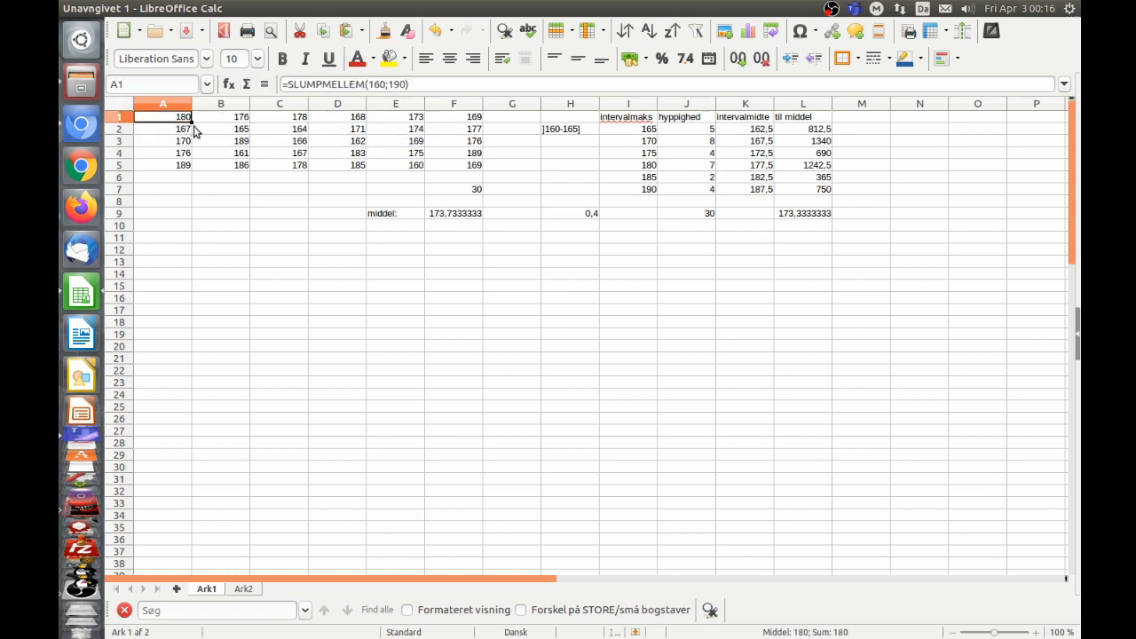
{"action": "left_click_drag", "start_coordinate": [191, 123], "coordinate": [485, 169]}
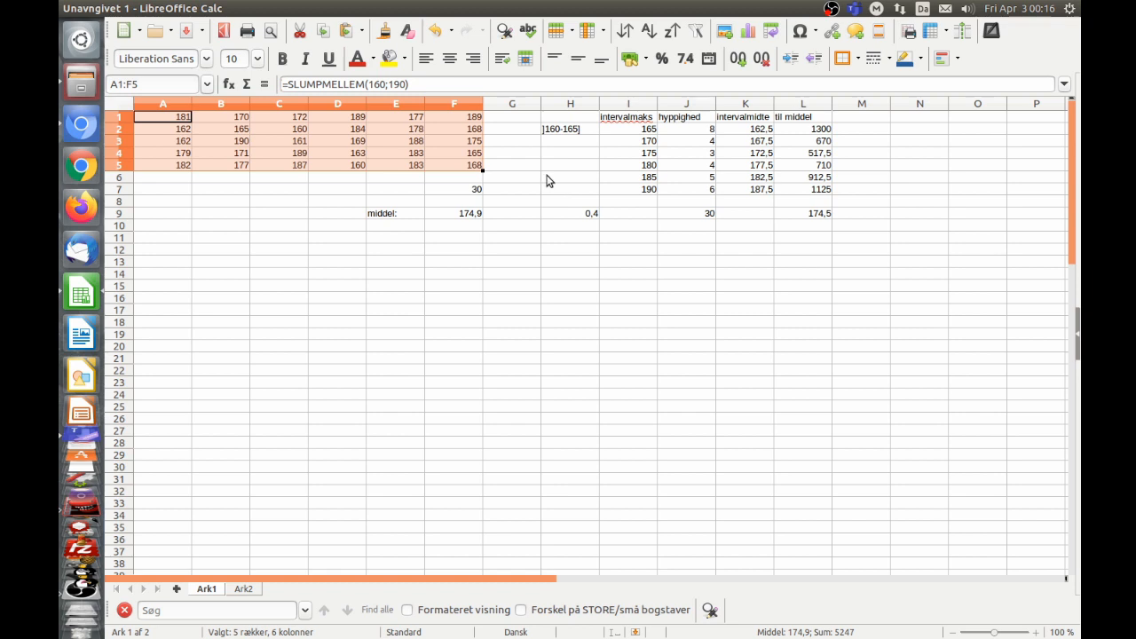
Recalculate the random data repeatedly and compare the ungrouped and grouped middel through the difference in H9.
{"action": "key", "text": "F9"}
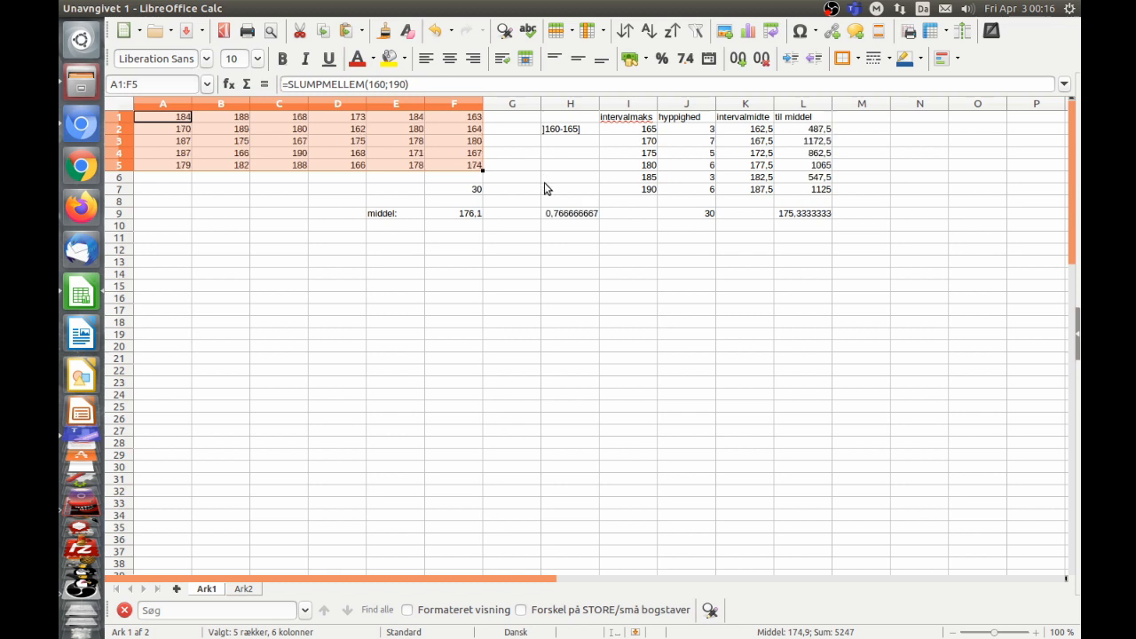
{"action": "key", "text": "F9"}
{"action": "key", "text": "F9"}
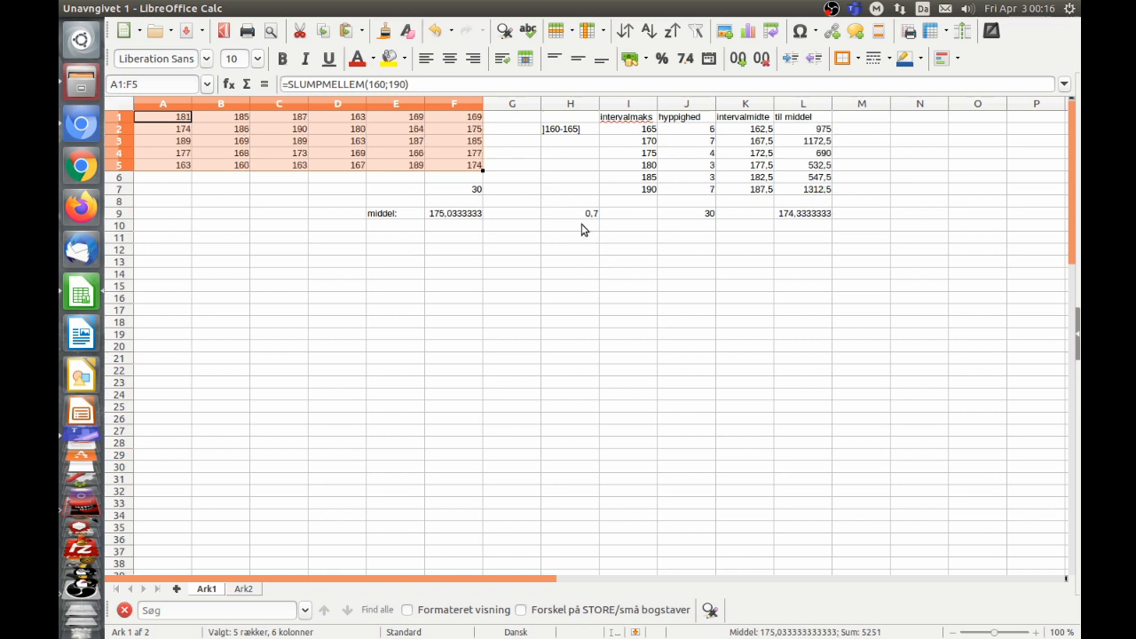
{"action": "key", "text": "F9"}
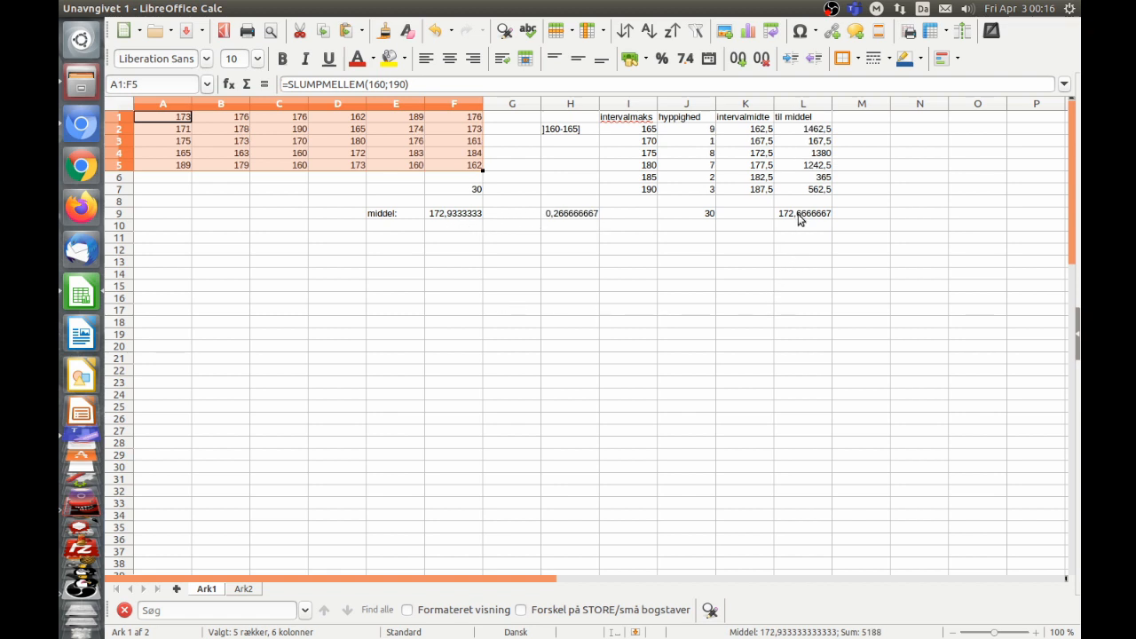
{"action": "key", "text": "F9"}
{"action": "key", "text": "F9"}
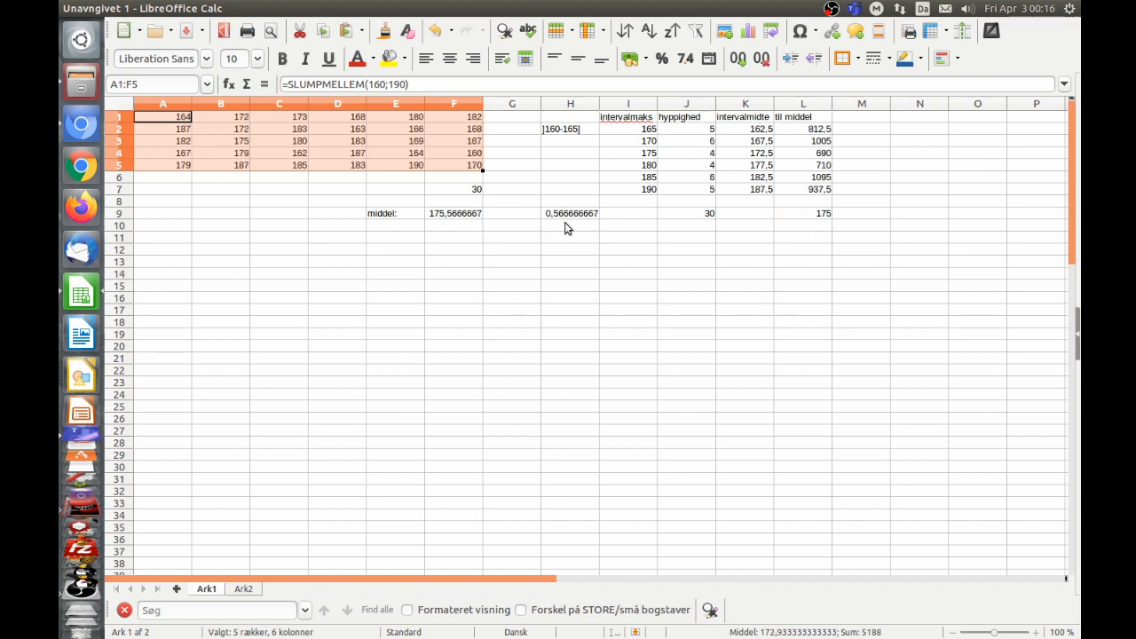
{"action": "key", "text": "F9"}
{"action": "key", "text": "F9"}
{"action": "key", "text": "F9"}
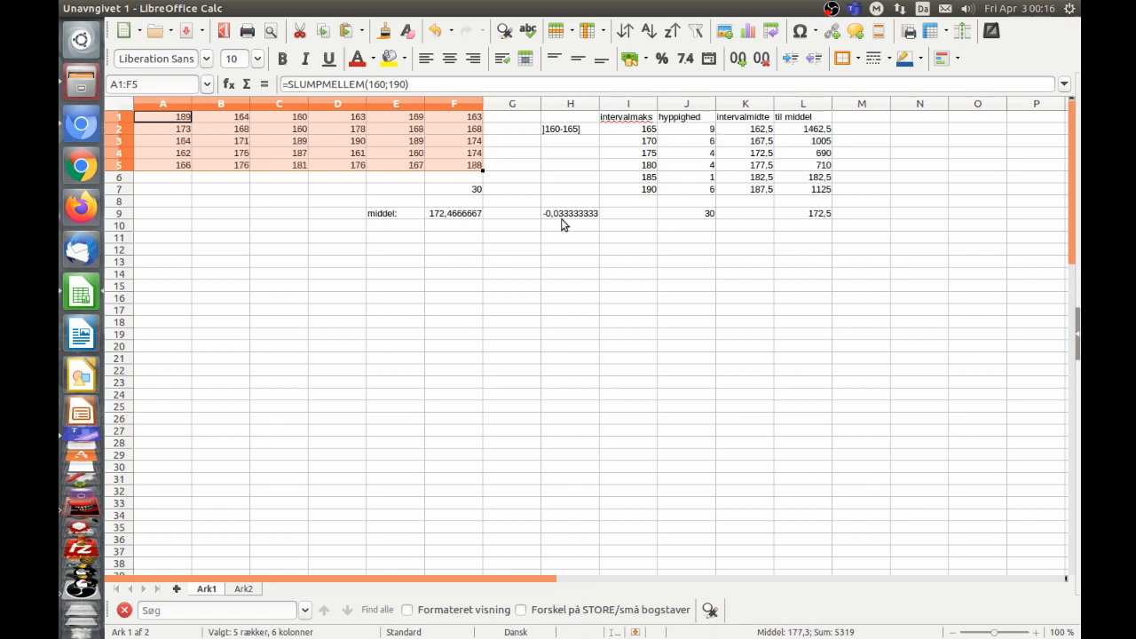
{"action": "key", "text": "F9"}
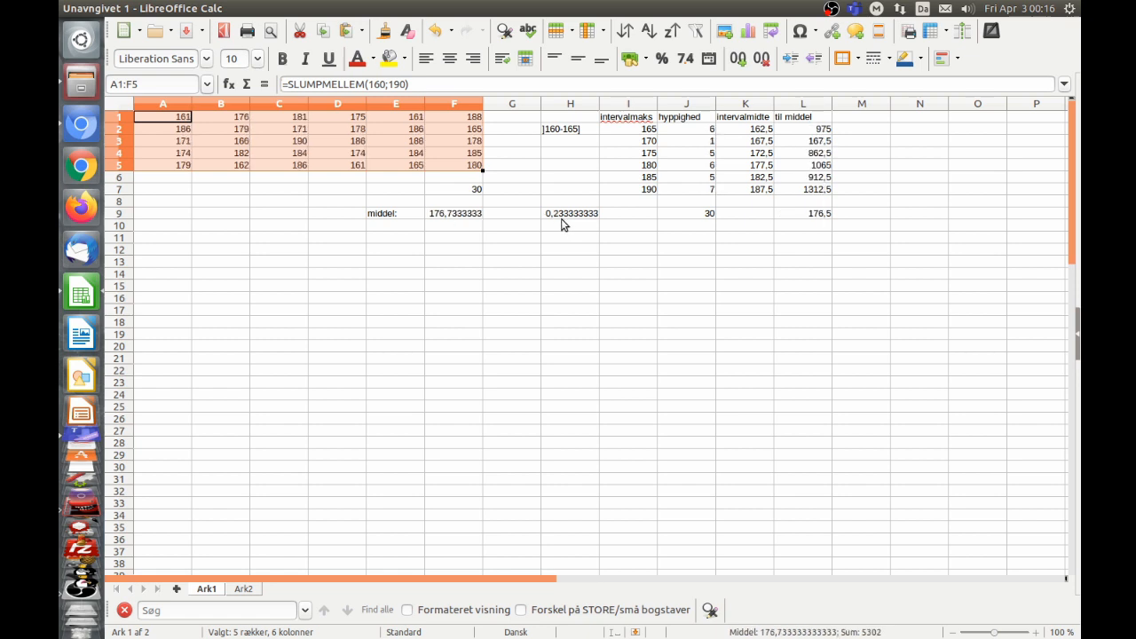
{"action": "key", "text": "F9"}
{"action": "key", "text": "F9"}
{"action": "key", "text": "F9"}
{"action": "key", "text": "F9"}
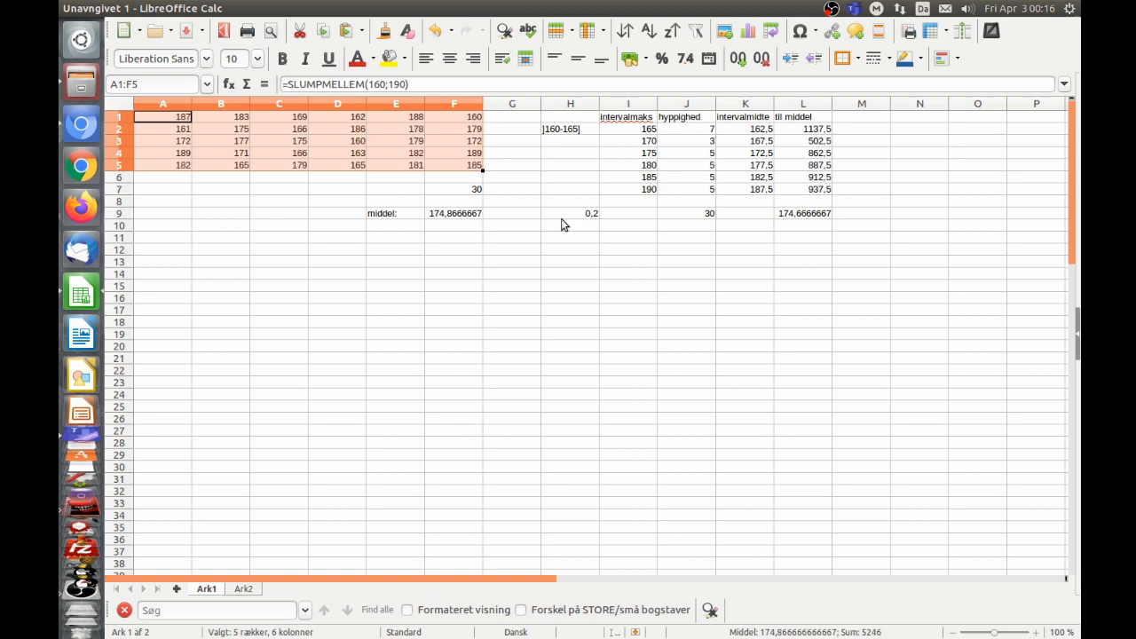
{"action": "key", "text": "F9"}
{"action": "key", "text": "F9"}
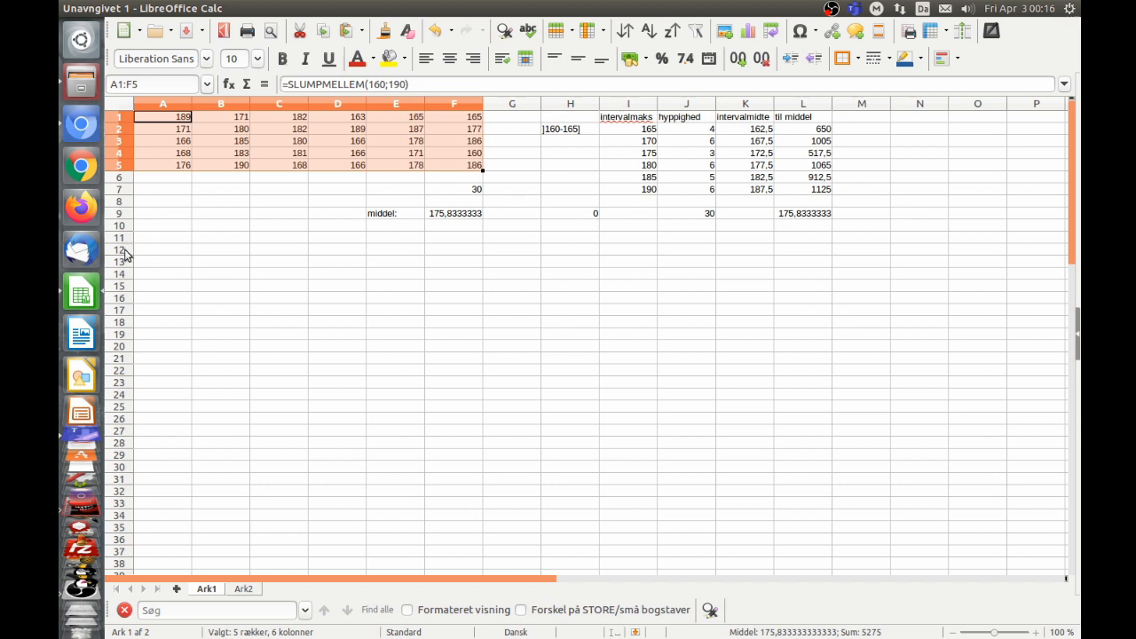
Delete the empty rows 12 to 47 between the small data set and the larger one below.
{"action": "left_click_drag", "start_coordinate": [124, 249], "coordinate": [122, 415]}
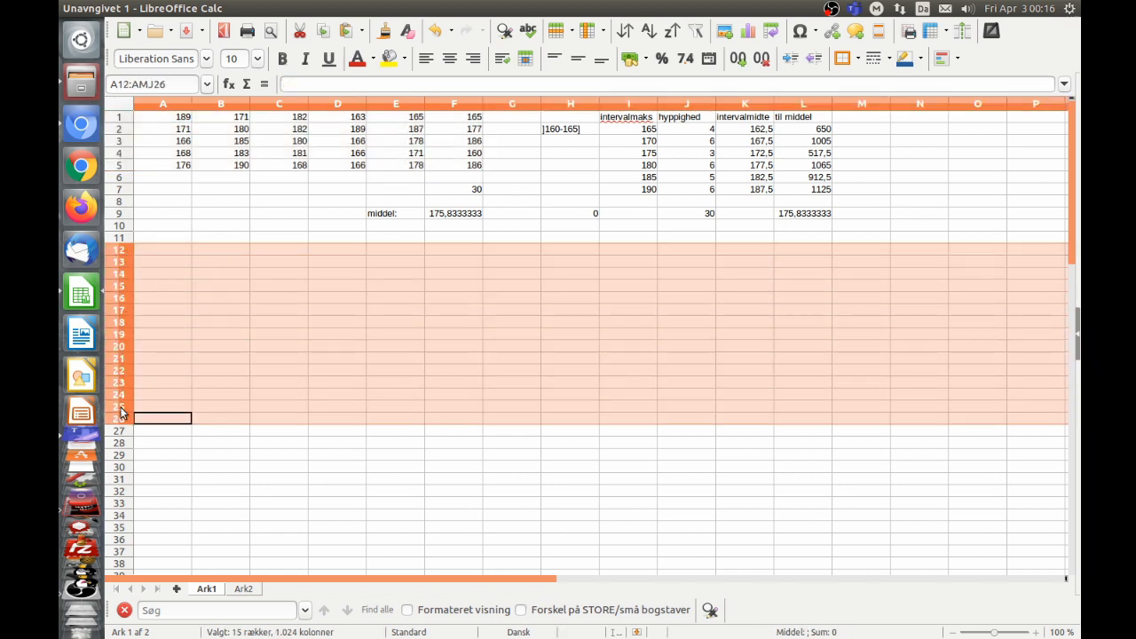
{"action": "scroll", "coordinate": [223, 450], "scroll_direction": "down", "scroll_amount": 7}
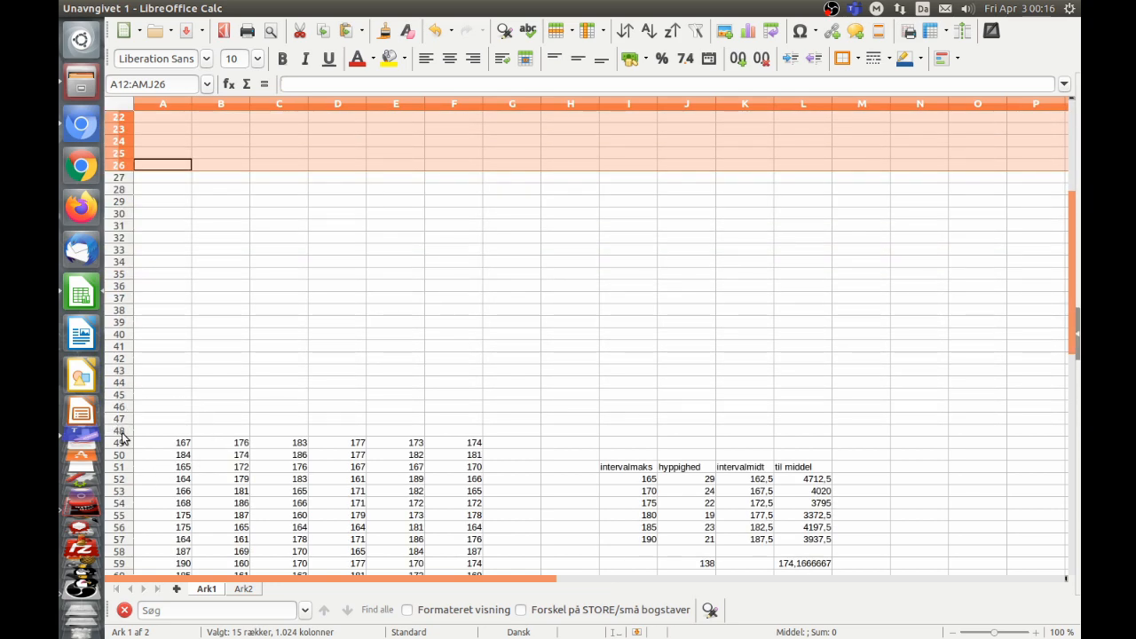
{"action": "left_click", "coordinate": [124, 419], "text": "shift"}
{"action": "right_click", "coordinate": [124, 412]}
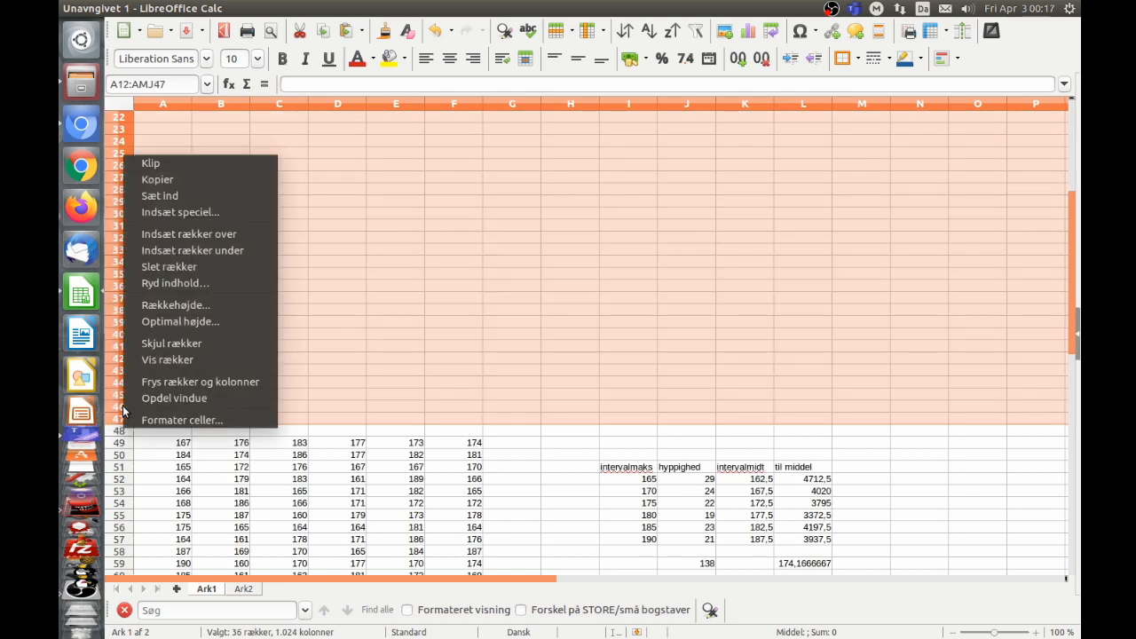
{"action": "left_click", "coordinate": [176, 267]}
{"action": "scroll", "coordinate": [207, 289], "scroll_direction": "up", "scroll_amount": 7}
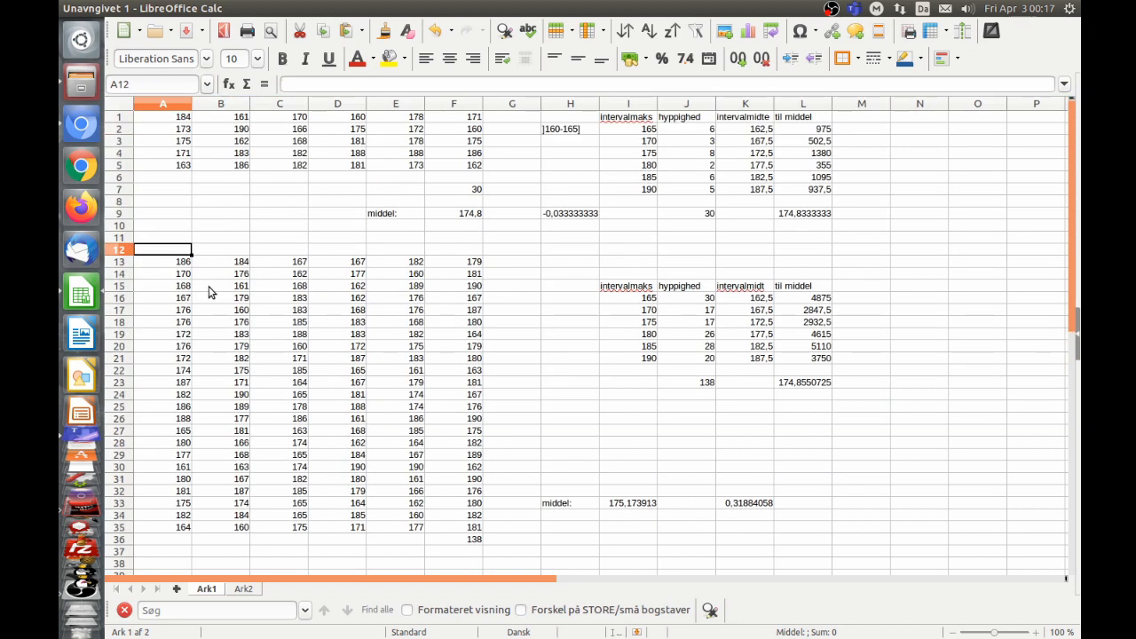
Examine the larger data set's middel formula in I33 and compare the difference formulas in K33 and H9.
{"action": "left_click", "coordinate": [620, 504]}
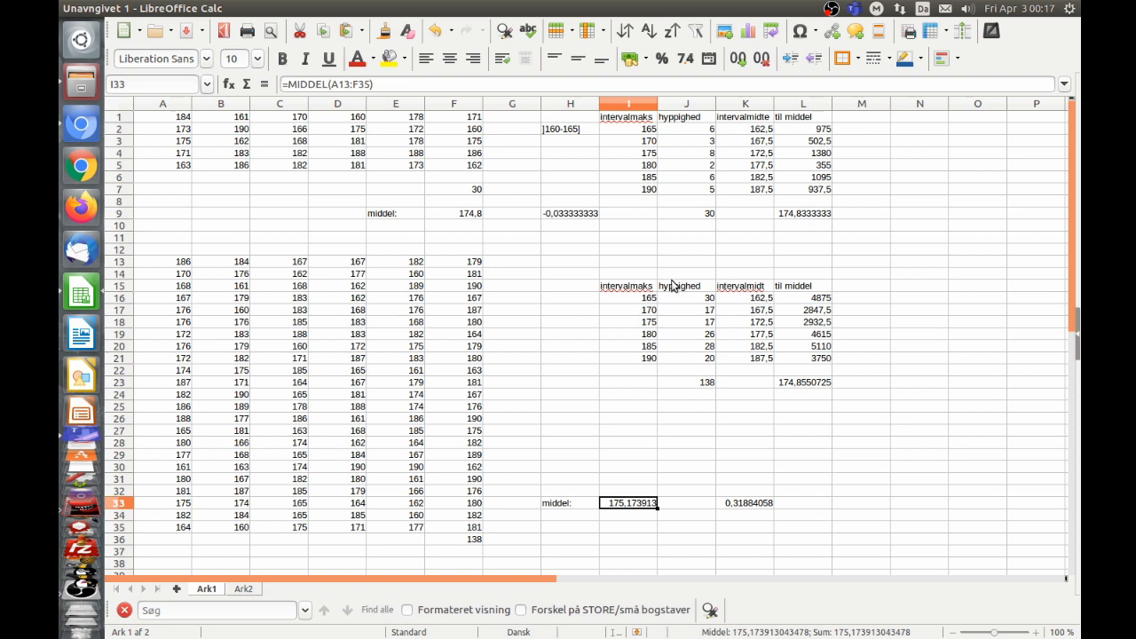
{"action": "left_click", "coordinate": [744, 510]}
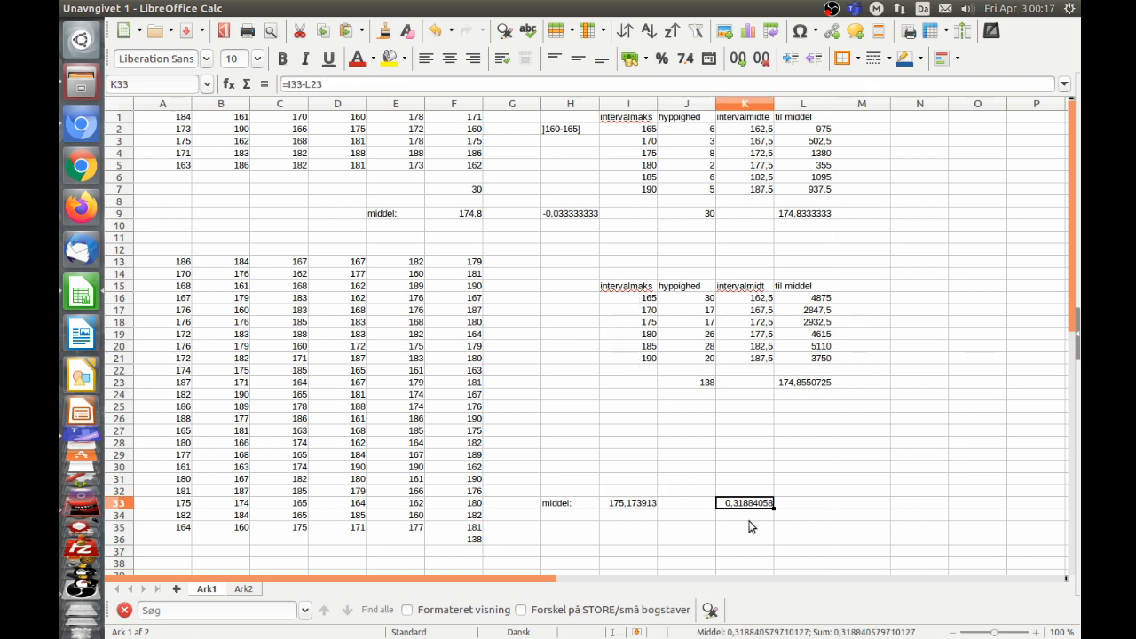
{"action": "left_click", "coordinate": [557, 217]}
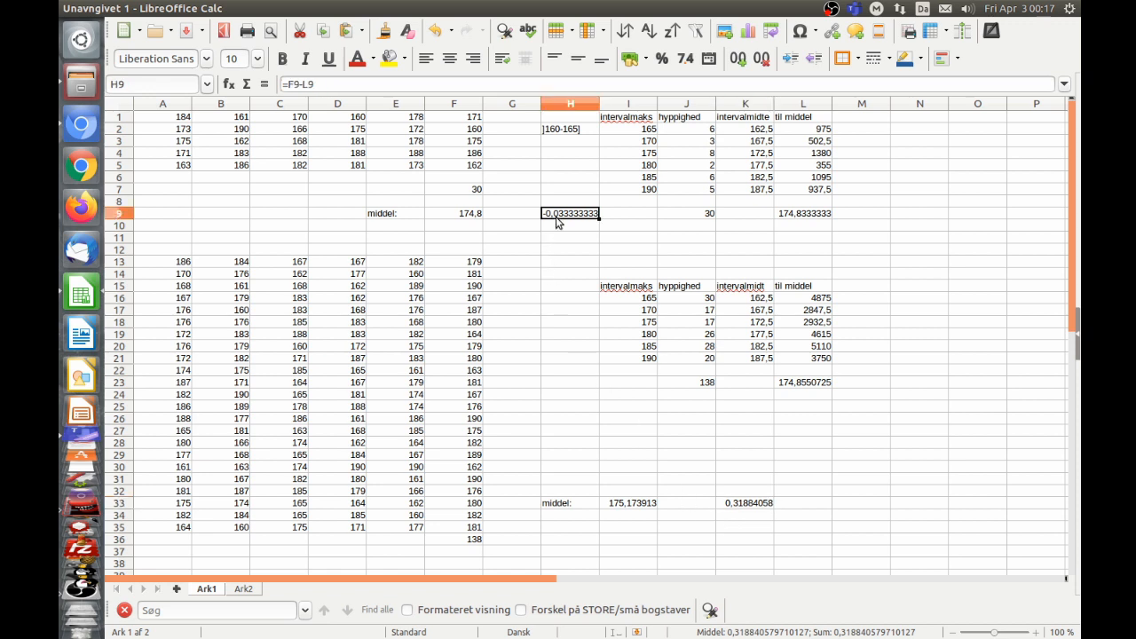
{"action": "left_click", "coordinate": [726, 500]}
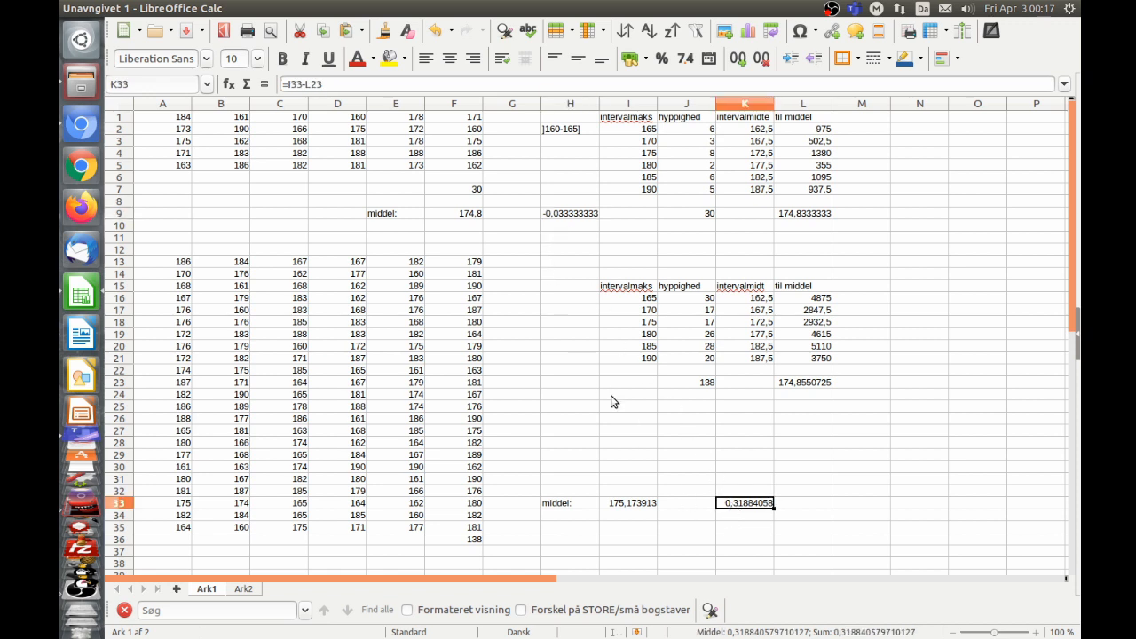
Recalculate the random values several times and compare the middel differences of the small and large data sets.
{"action": "key", "text": "F9"}
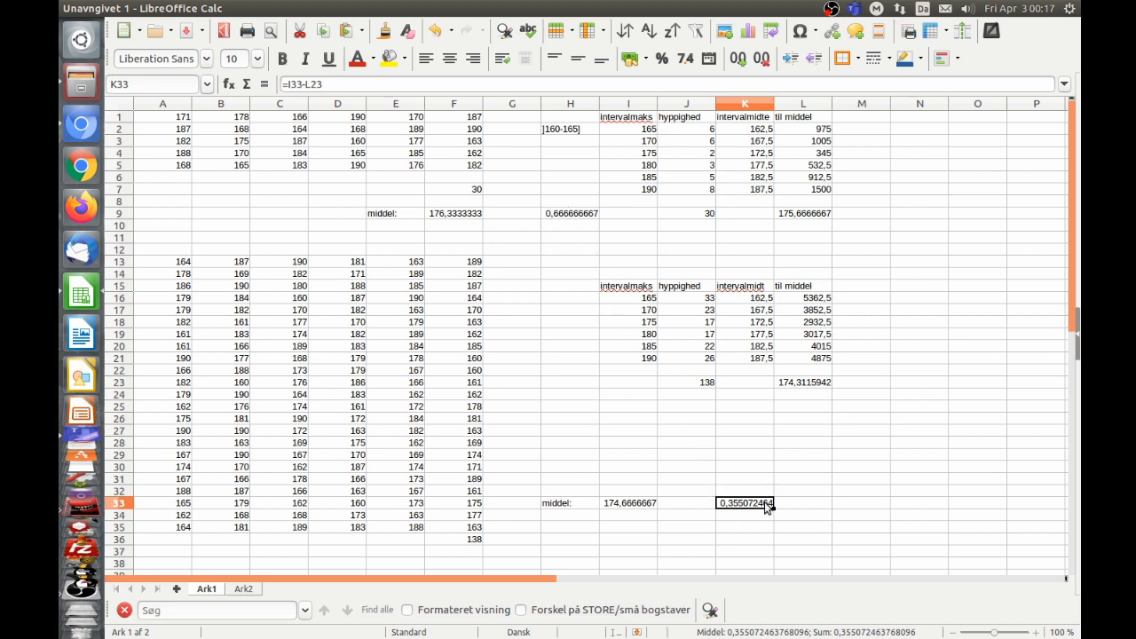
{"action": "key", "text": "F9"}
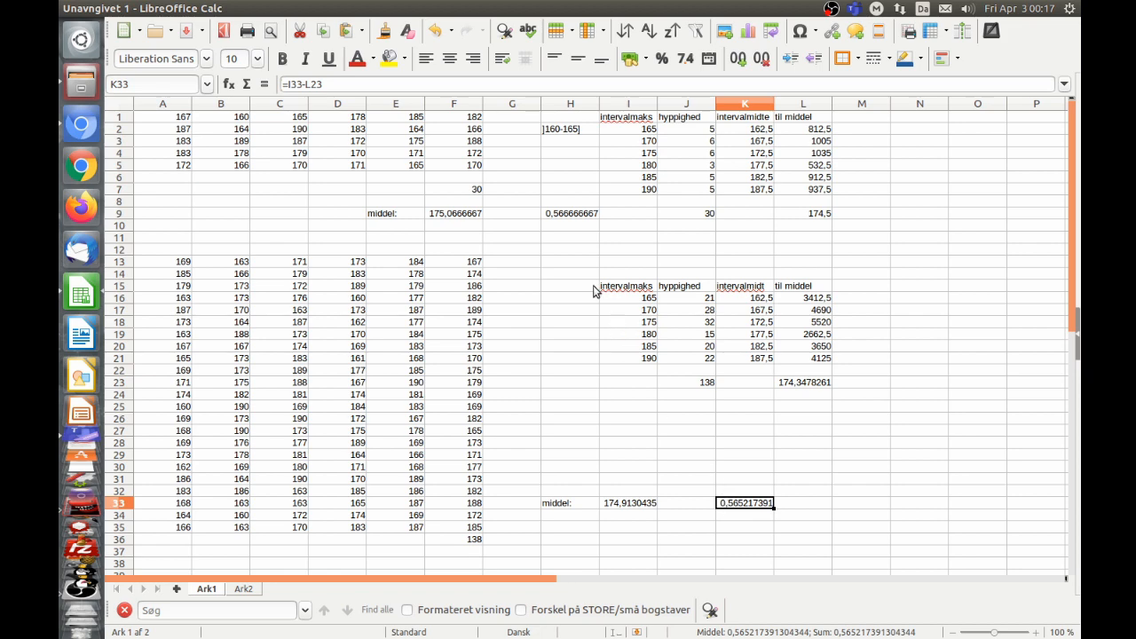
{"action": "key", "text": "F9"}
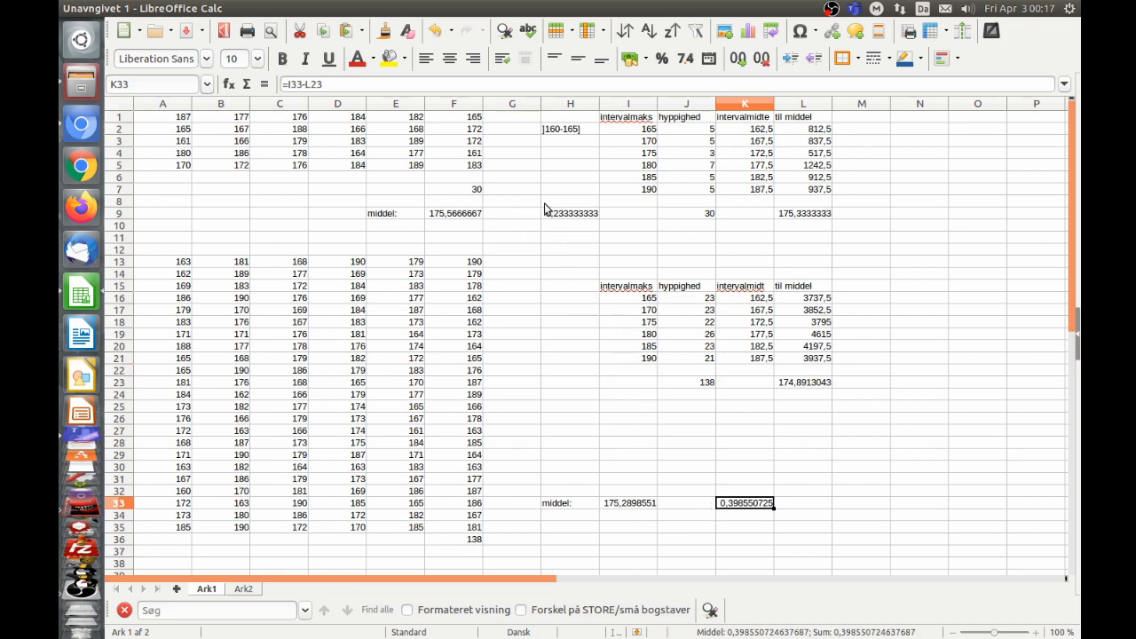
{"action": "key", "text": "F9"}
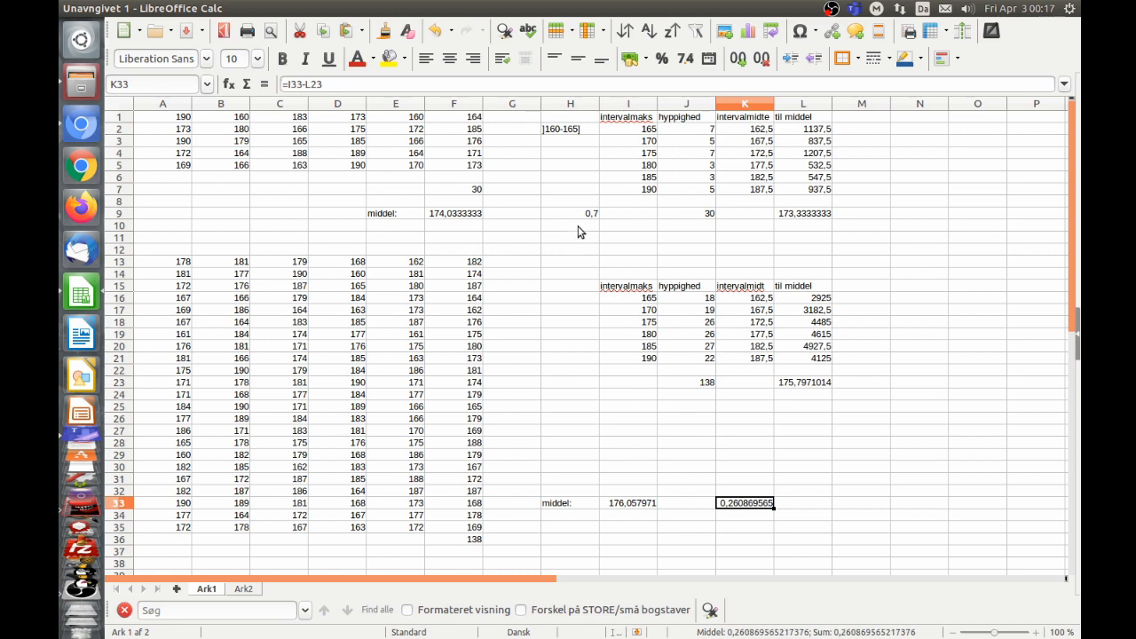
{"action": "key", "text": "F9"}
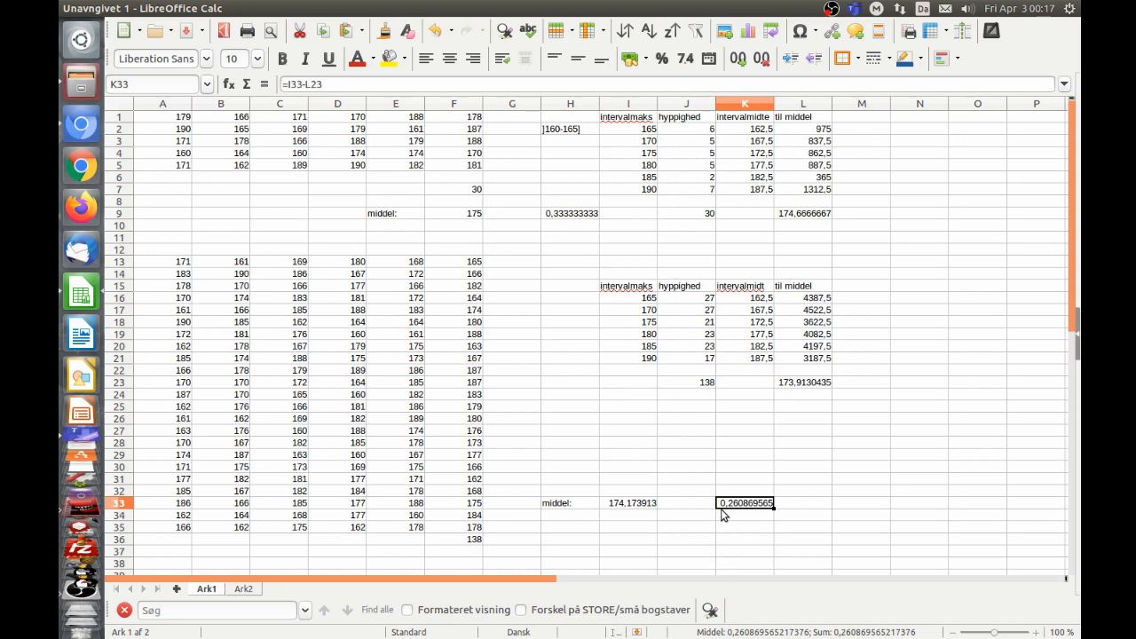
{"action": "key", "text": "F9"}
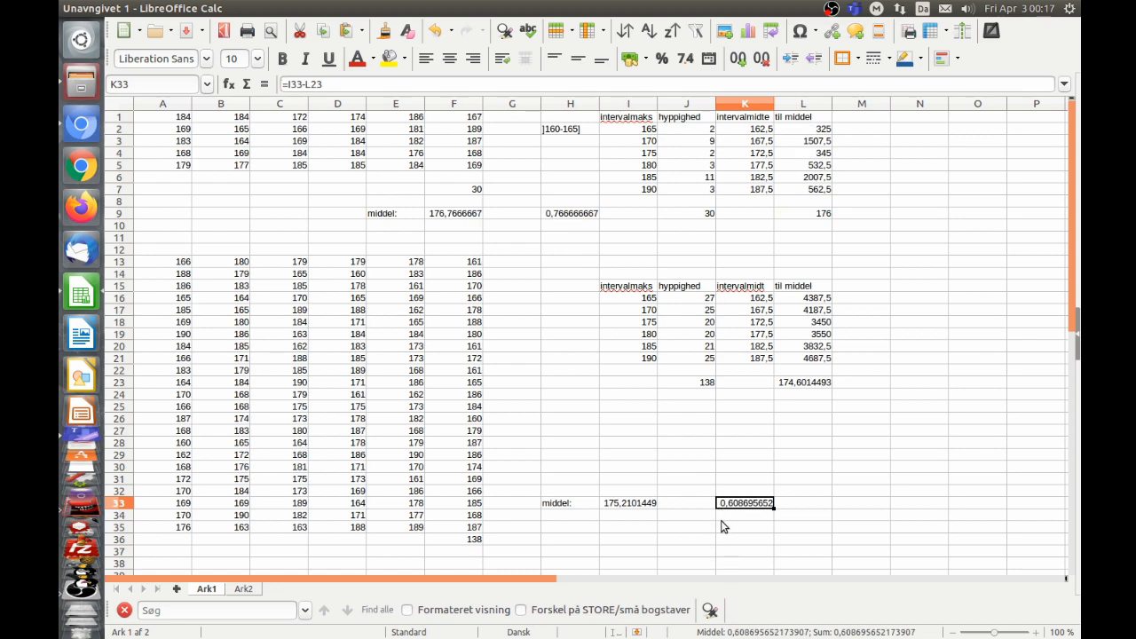
Regenerate the random data repeatedly while comparing K33's middel difference for 138 values with H9's difference for 30 values.
{"action": "key", "text": "F9"}
{"action": "key", "text": "F9"}
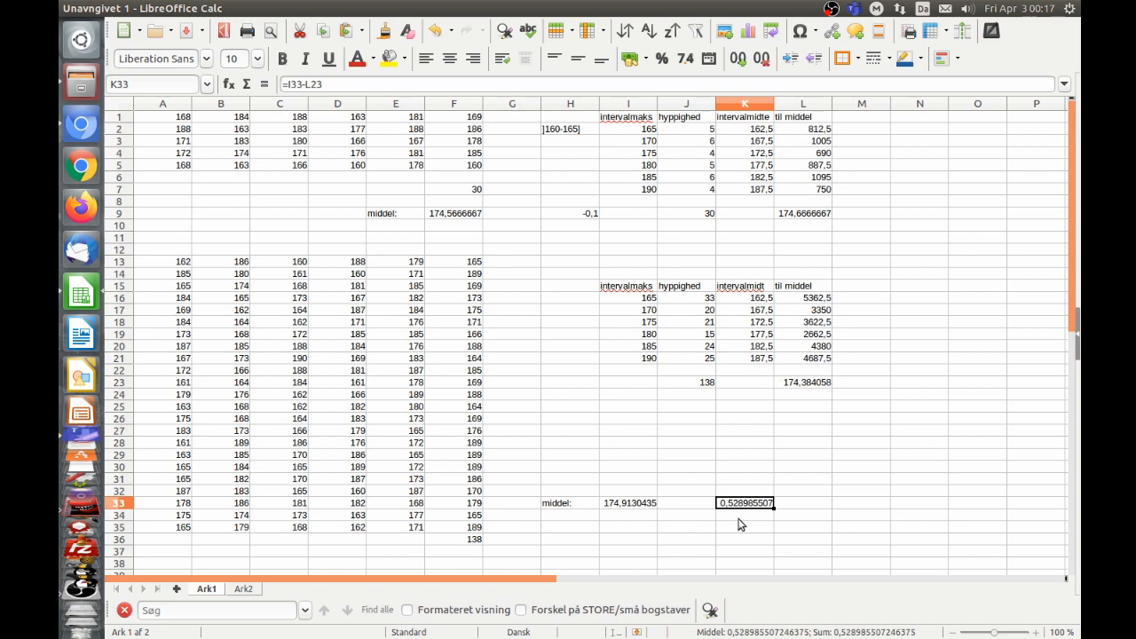
{"action": "key", "text": "F9"}
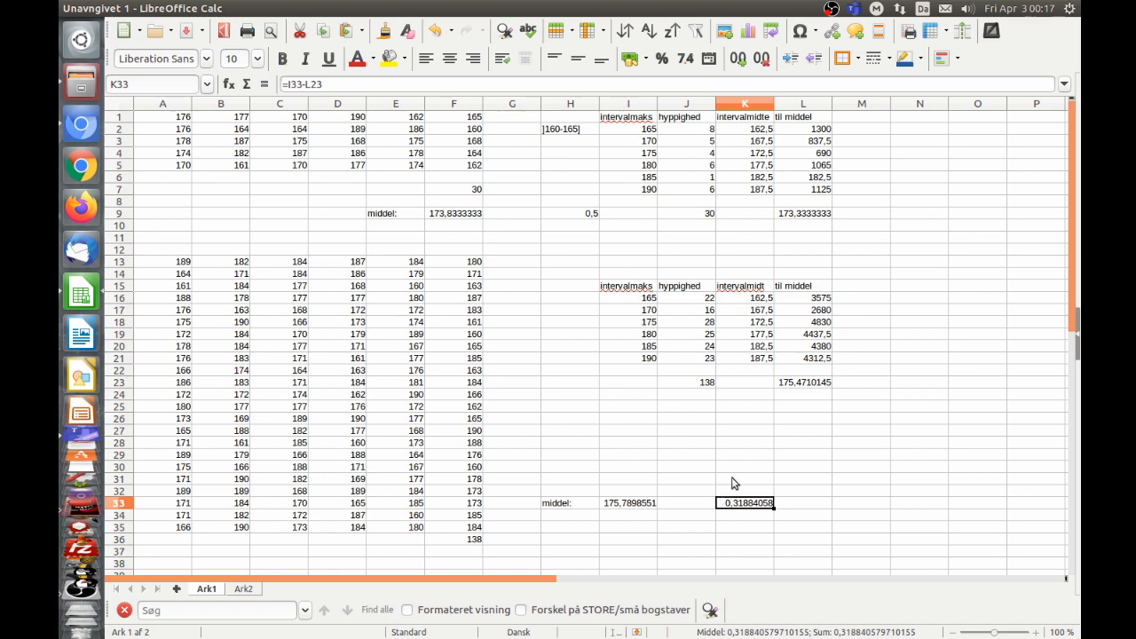
{"action": "key", "text": "F9"}
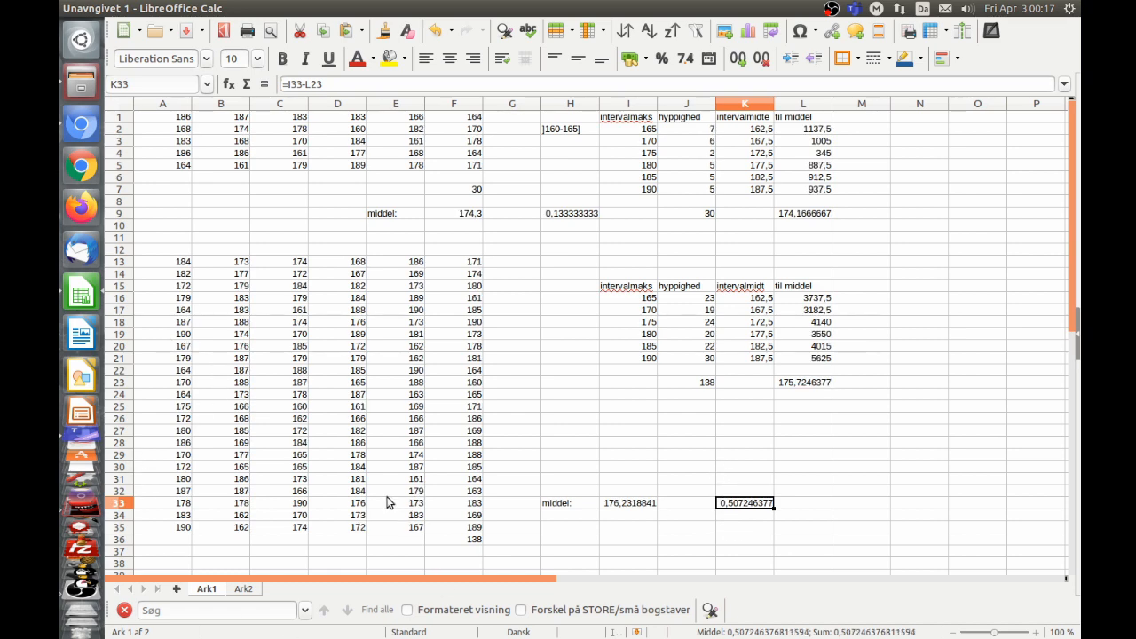
{"action": "key", "text": "F9"}
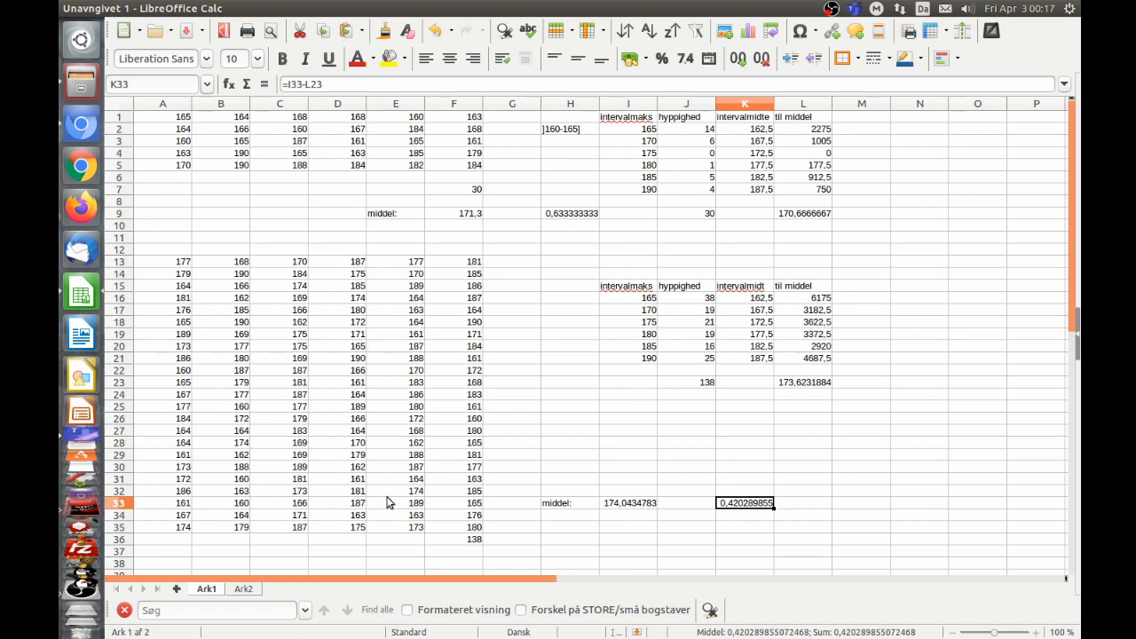
{"action": "key", "text": "F9"}
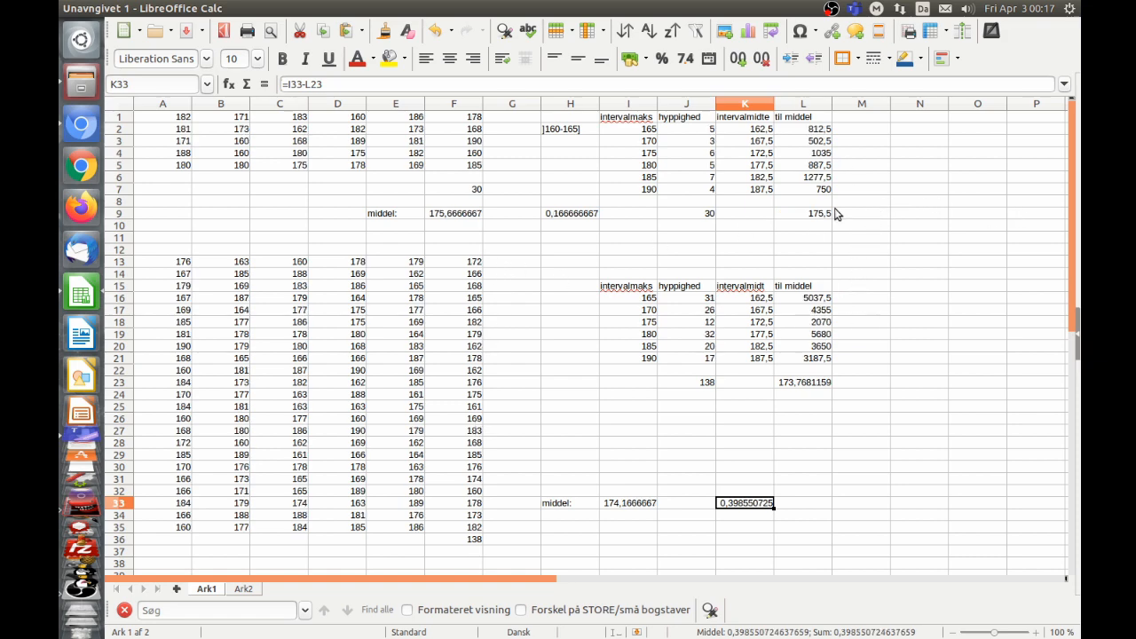
{"action": "key", "text": "F9"}
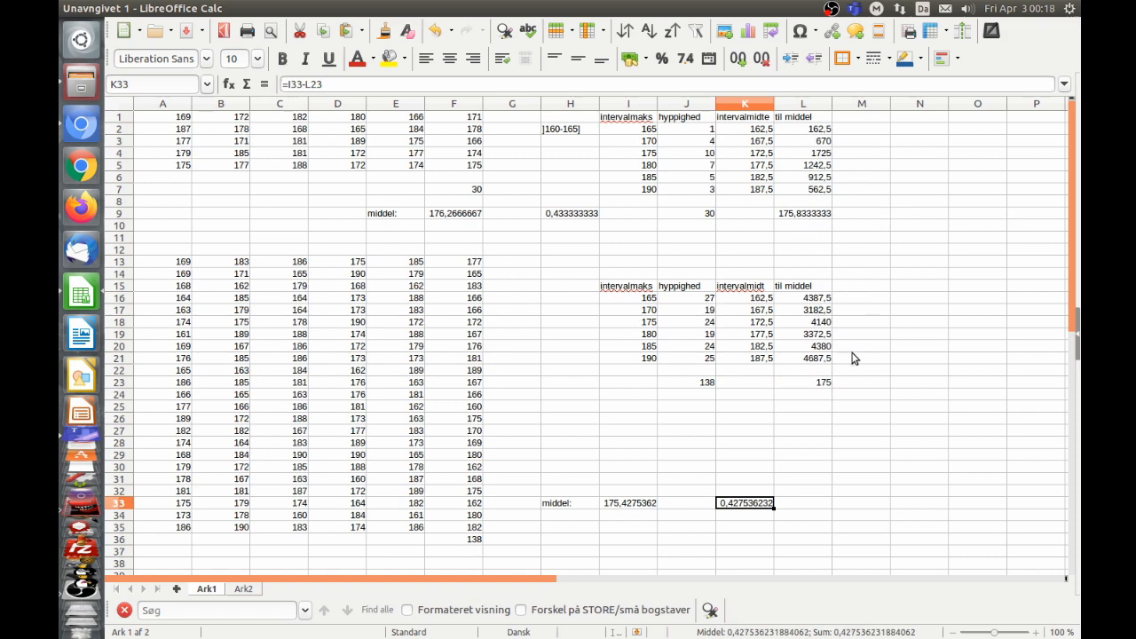
{"action": "key", "text": "F9"}
{"action": "key", "text": "F9"}
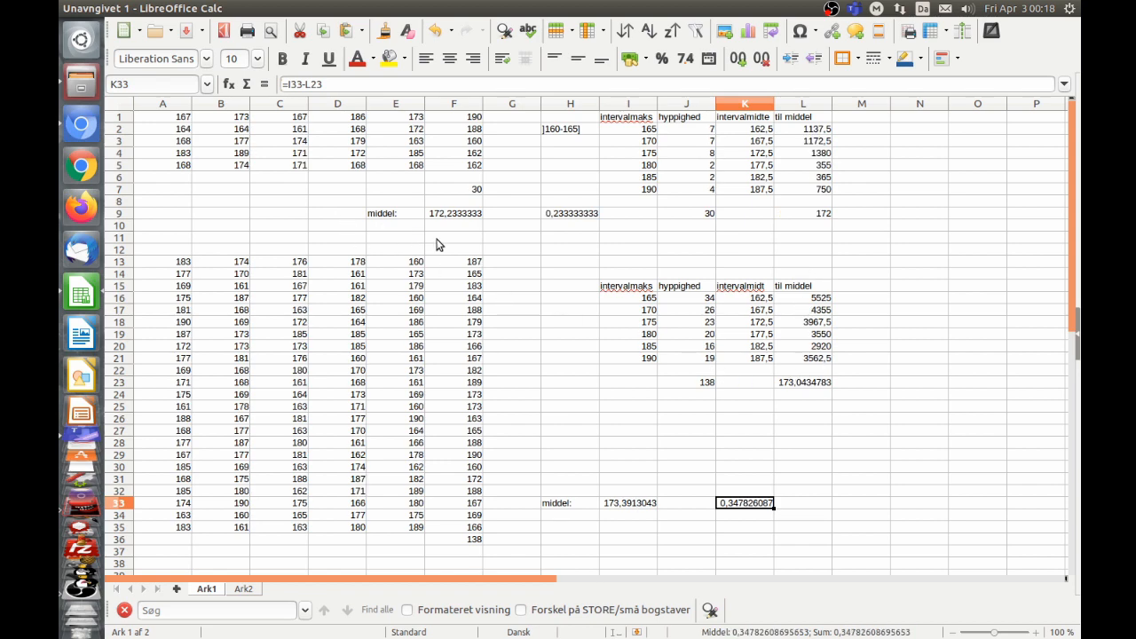
{"action": "key", "text": "F9"}
{"action": "key", "text": "F9"}
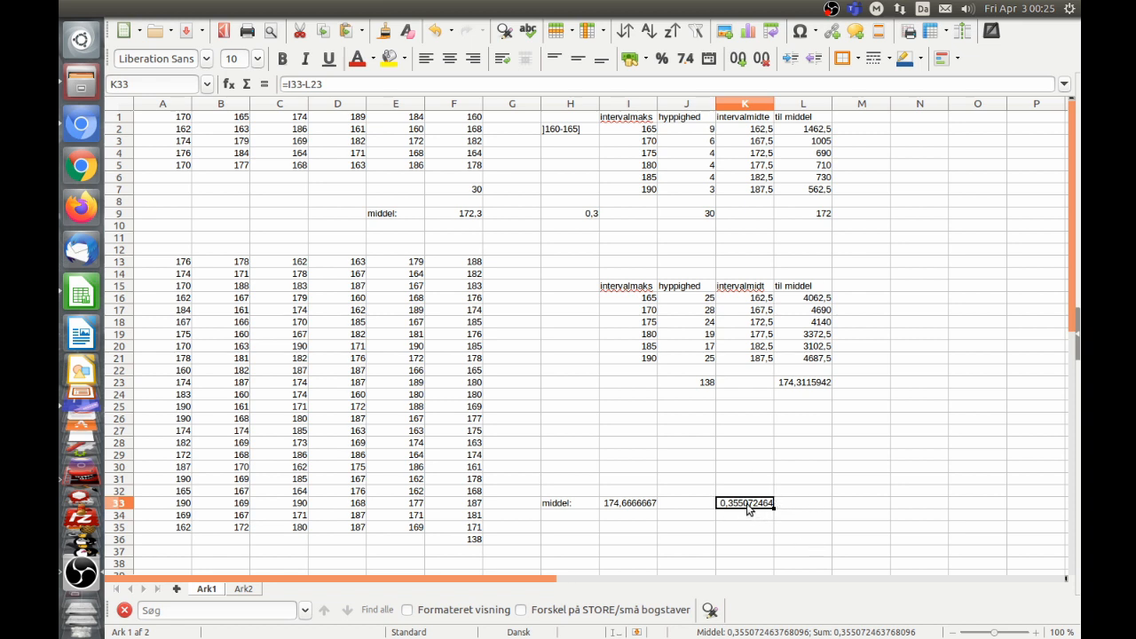
Review the middel differences in H9 and K33, the ungrouped middel in E9:F9 and the frequency sum in J9.
{"action": "left_click", "coordinate": [590, 214]}
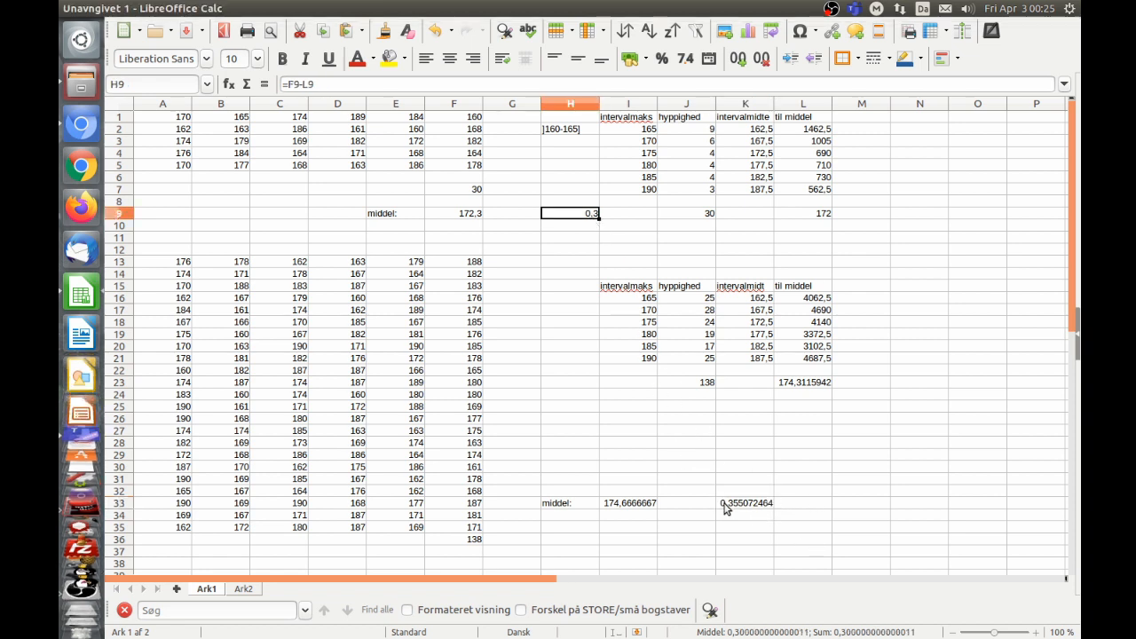
{"action": "left_click", "coordinate": [728, 514]}
{"action": "left_click", "coordinate": [579, 215]}
{"action": "left_click", "coordinate": [735, 505]}
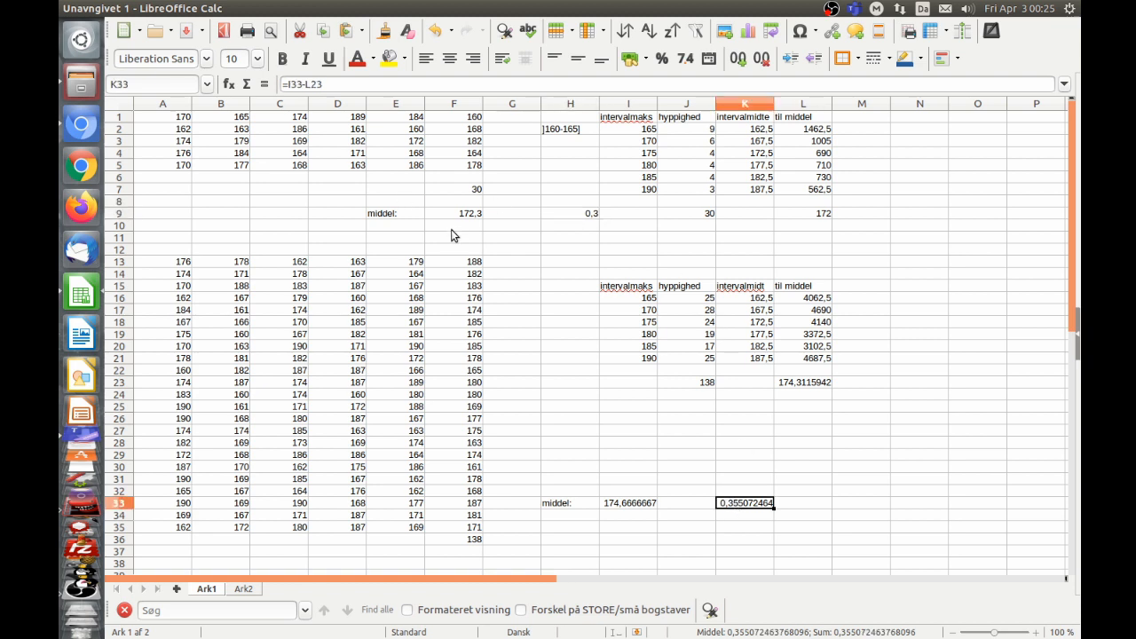
{"action": "left_click", "coordinate": [453, 214]}
{"action": "left_click_drag", "start_coordinate": [404, 215], "coordinate": [451, 215]}
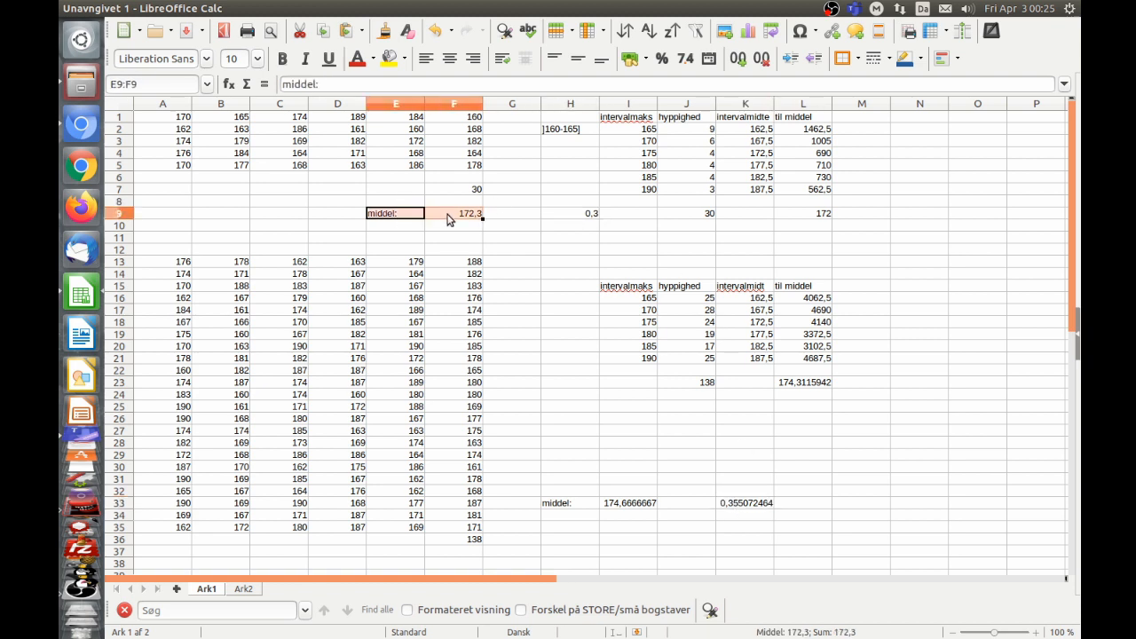
{"action": "left_click", "coordinate": [668, 214]}
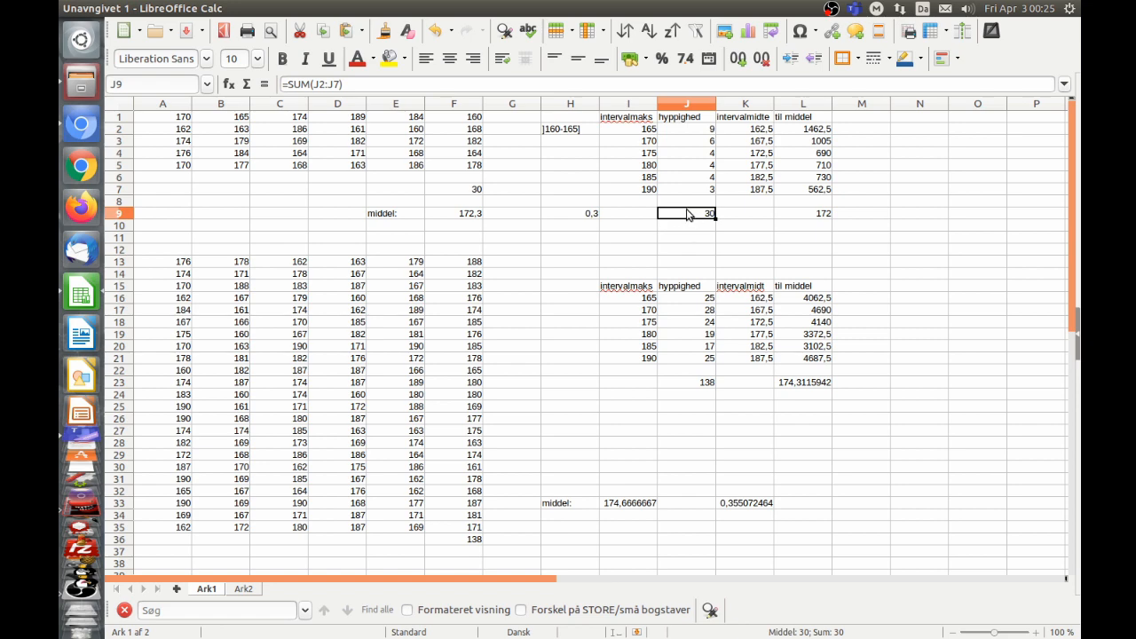
{"action": "left_click_drag", "start_coordinate": [690, 130], "coordinate": [696, 159]}
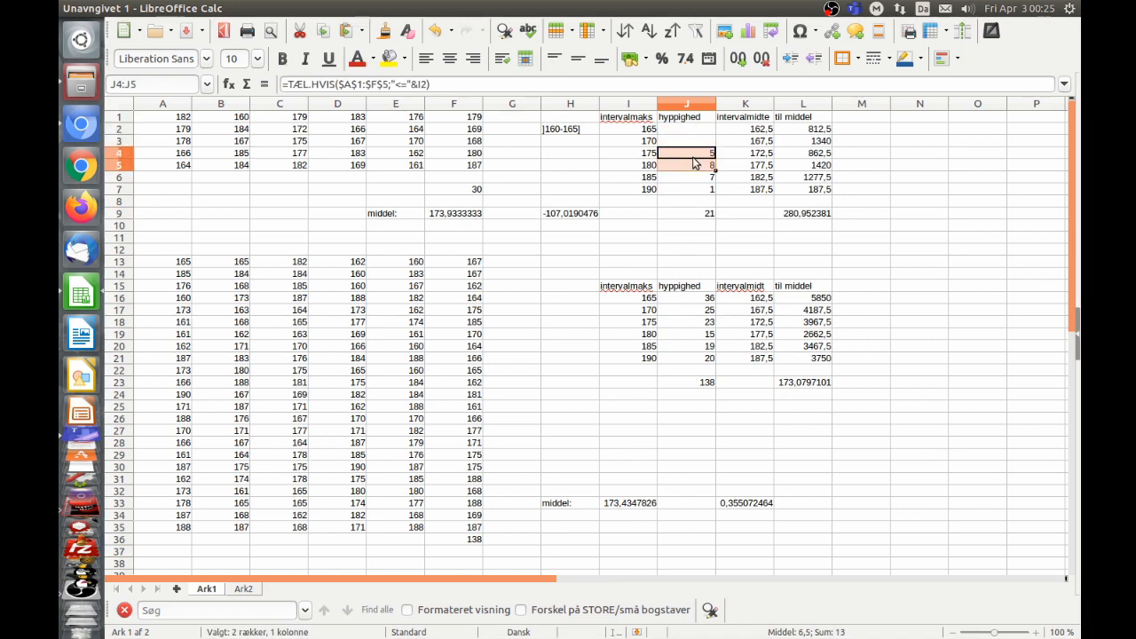
{"action": "key", "text": "ctrl+z"}
{"action": "left_click", "coordinate": [700, 202]}
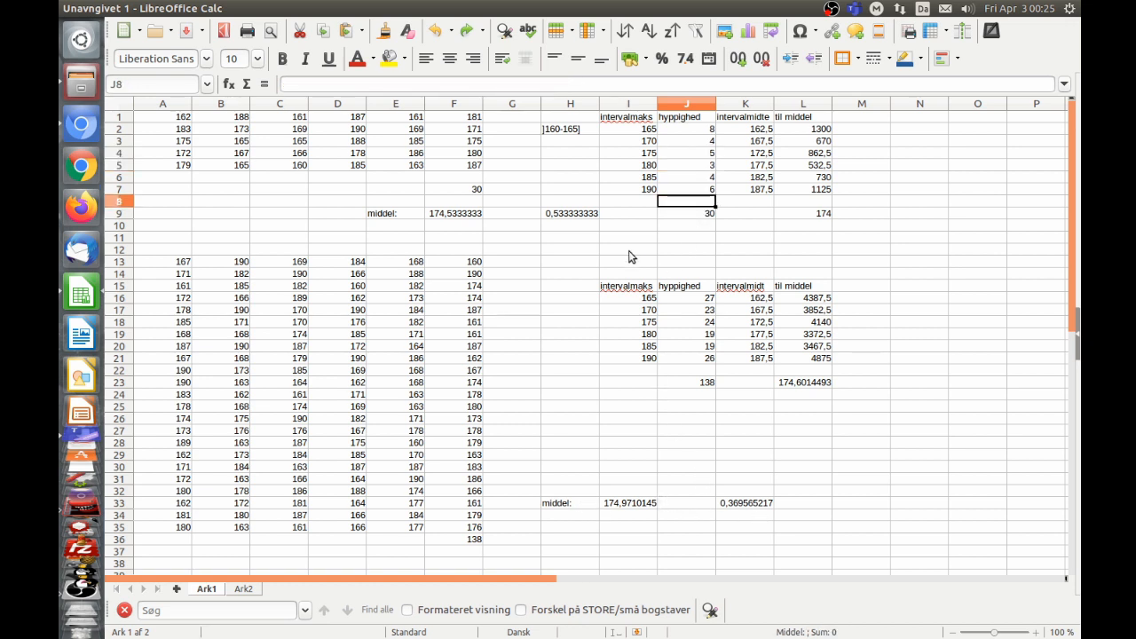
Label the small table's frequency total "sum af hyp." in J10 and give J9:J10 a grey background.
{"action": "left_click", "coordinate": [651, 217]}
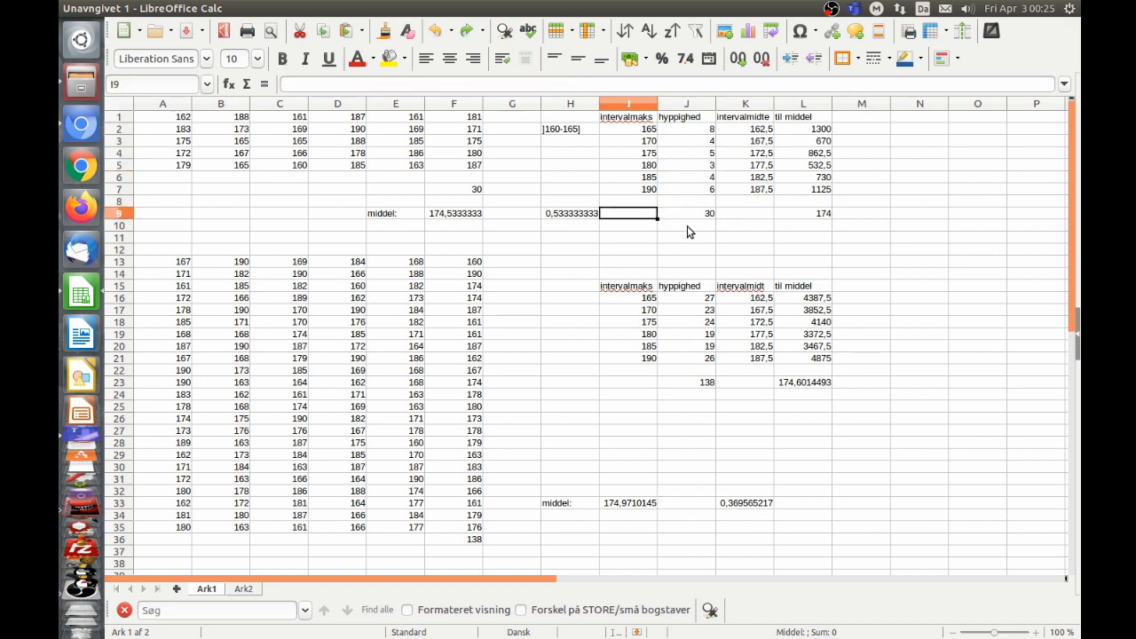
{"action": "left_click", "coordinate": [690, 228]}
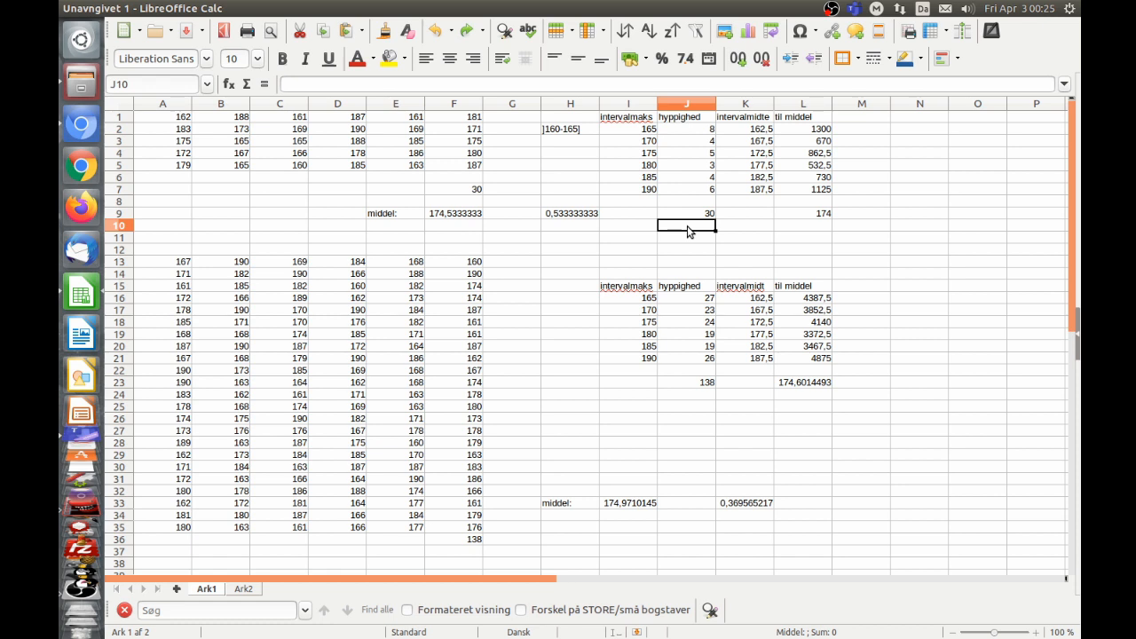
{"action": "type", "text": "sum af hyp"}
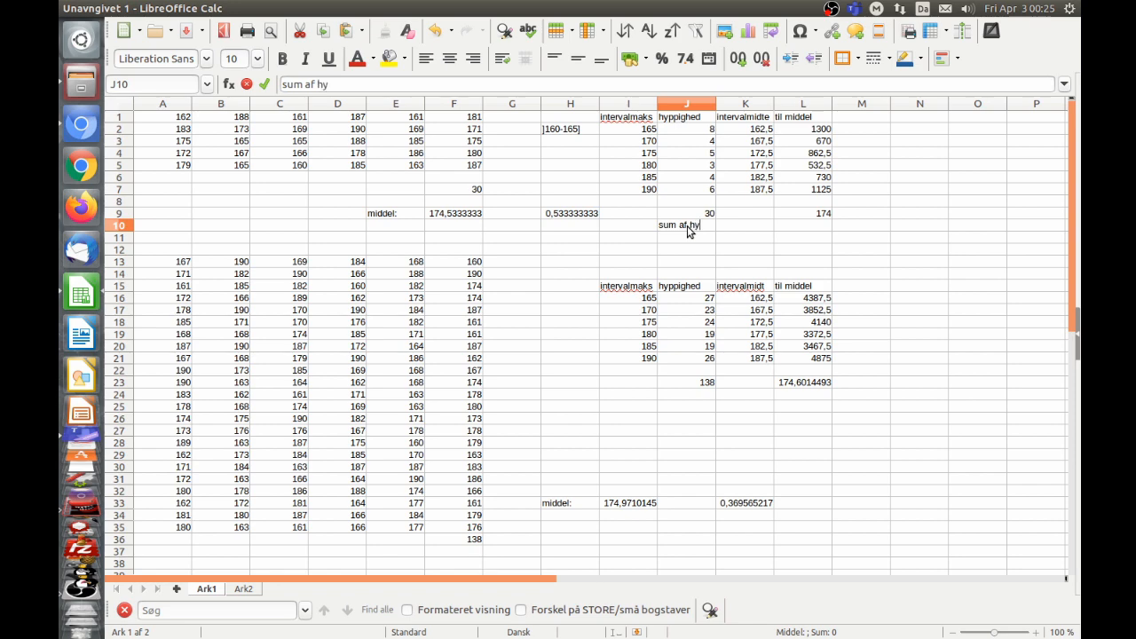
{"action": "key", "text": "Return"}
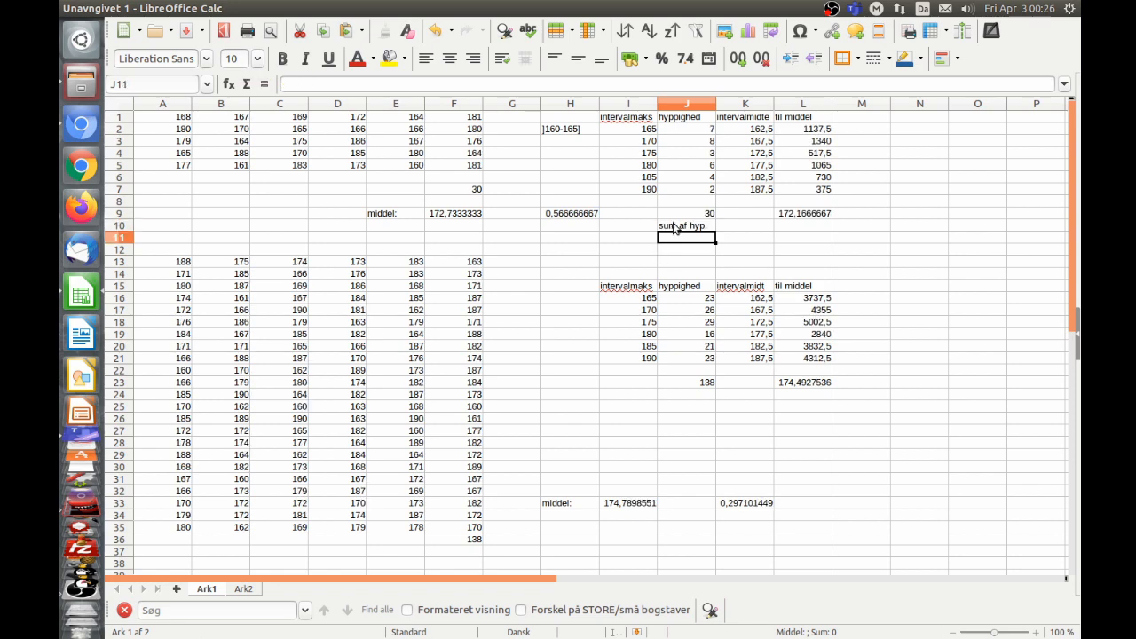
{"action": "left_click_drag", "start_coordinate": [676, 213], "coordinate": [676, 225]}
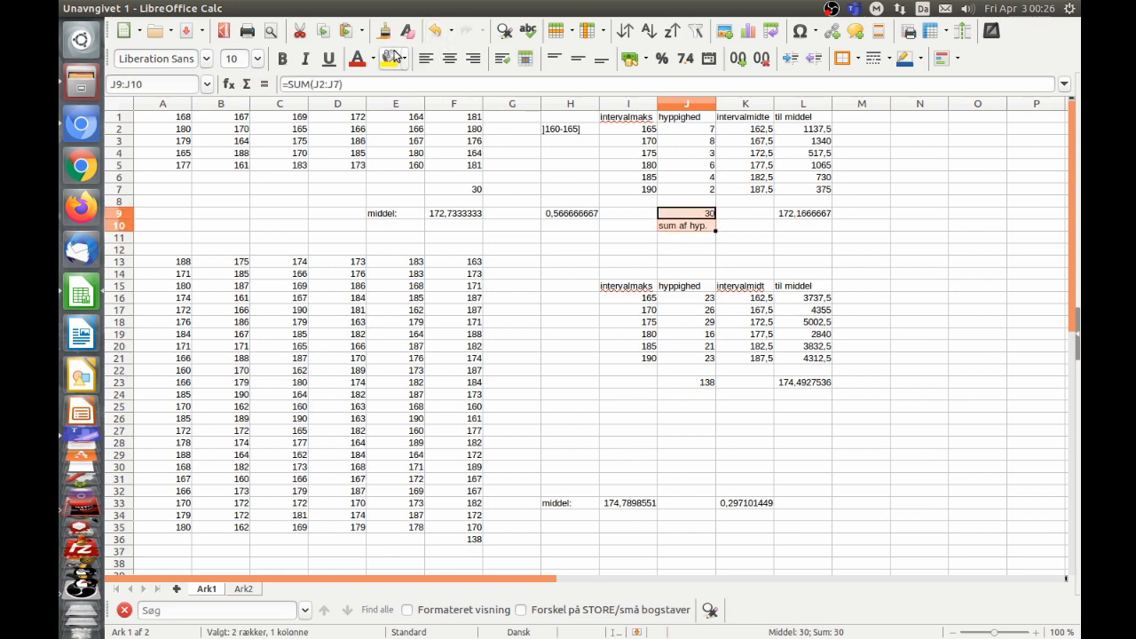
{"action": "left_click", "coordinate": [404, 58]}
{"action": "left_click", "coordinate": [485, 152]}
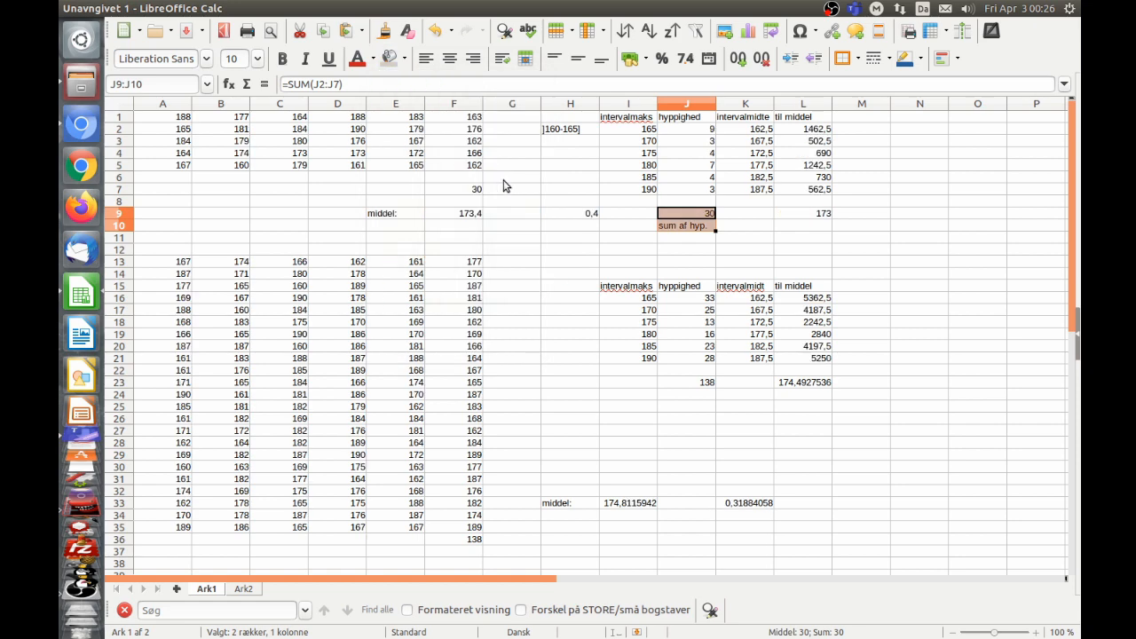
{"action": "left_click", "coordinate": [630, 237]}
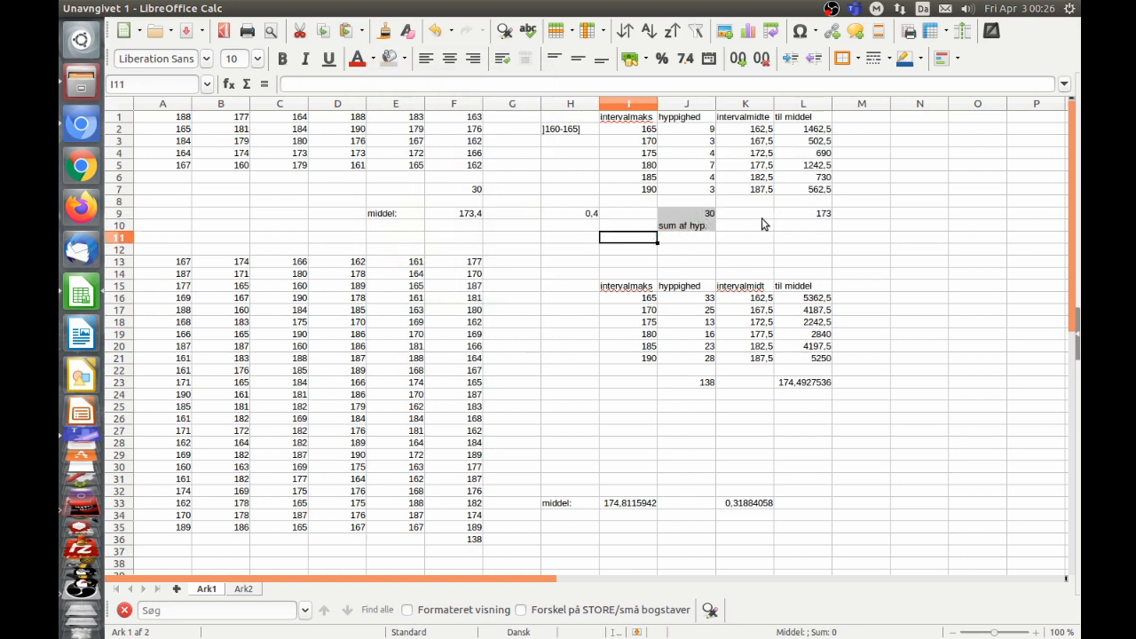
Label the small table's grouped mean "middel" in L10 and give L9:L10 the same grey background.
{"action": "left_click", "coordinate": [816, 228]}
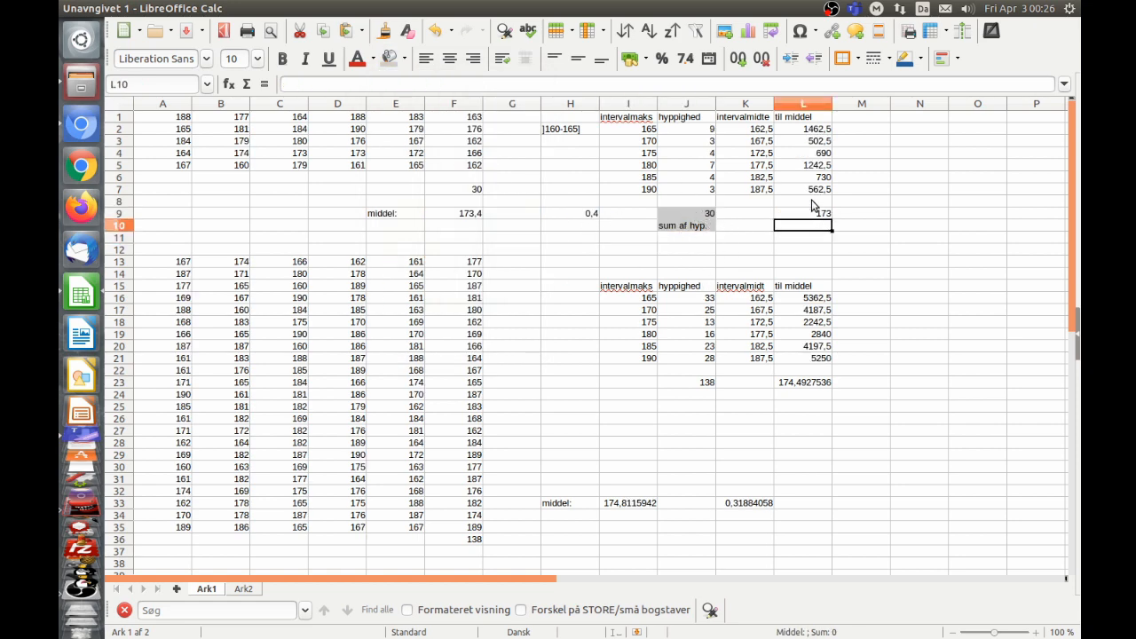
{"action": "type", "text": "middel"}
{"action": "key", "text": "Return"}
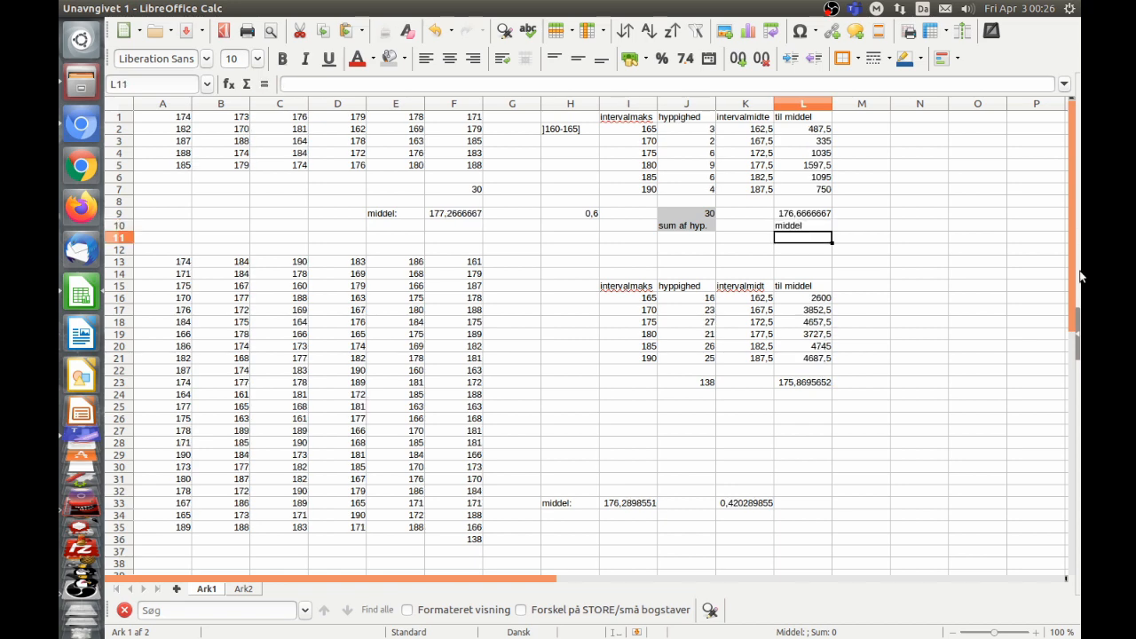
{"action": "key", "text": "Up"}
{"action": "key", "text": "shift+Up"}
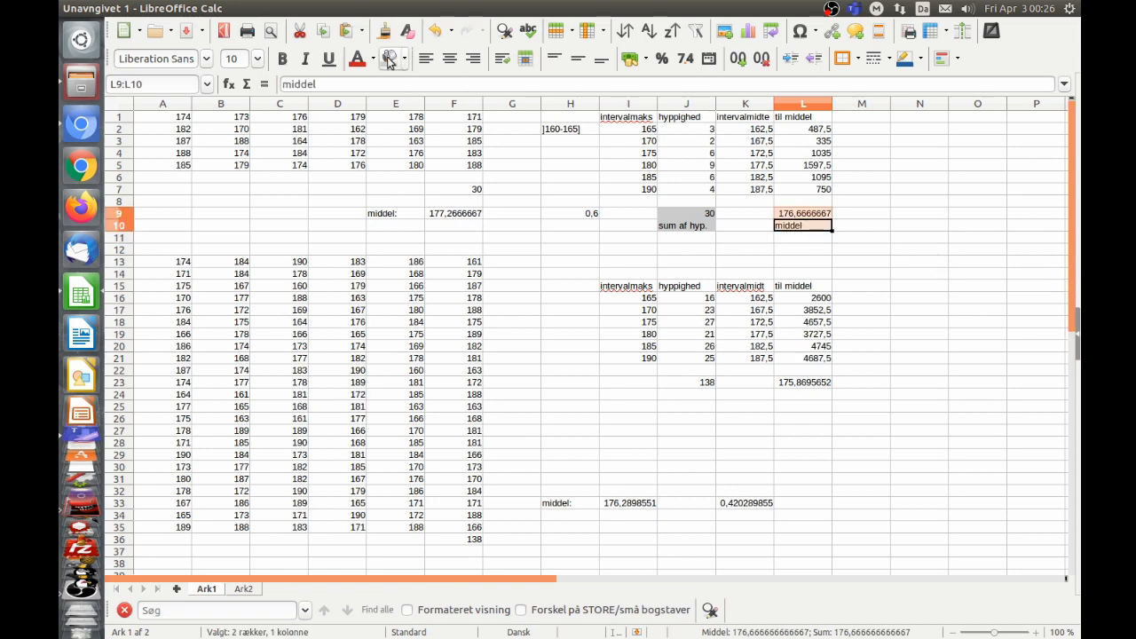
{"action": "left_click", "coordinate": [389, 59]}
{"action": "left_click", "coordinate": [569, 226]}
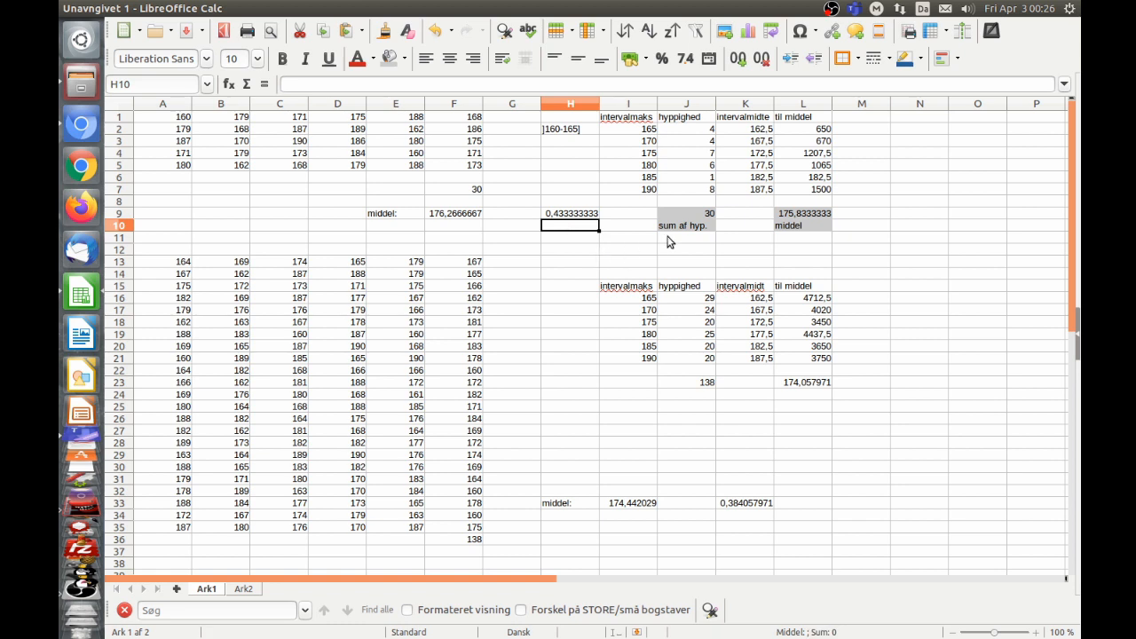